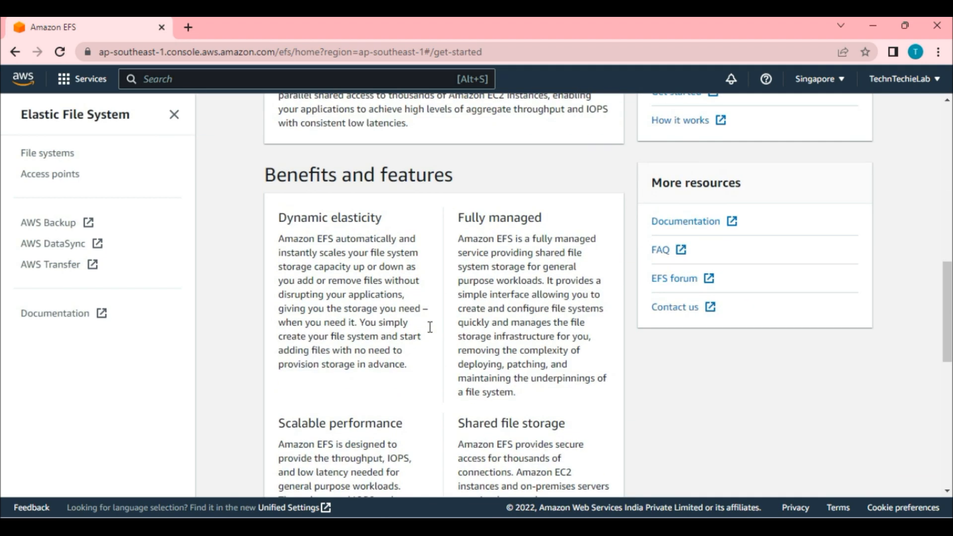
Start creating a new file system named EFS Test and check its VPC selection
scroll(429, 327, up, 8)
click(659, 170)
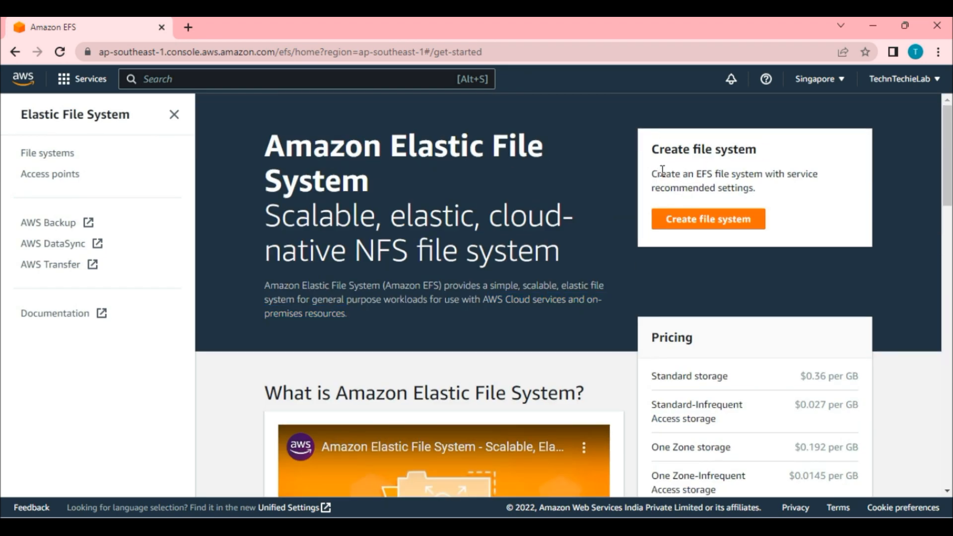
drag(659, 170, 802, 191)
click(728, 221)
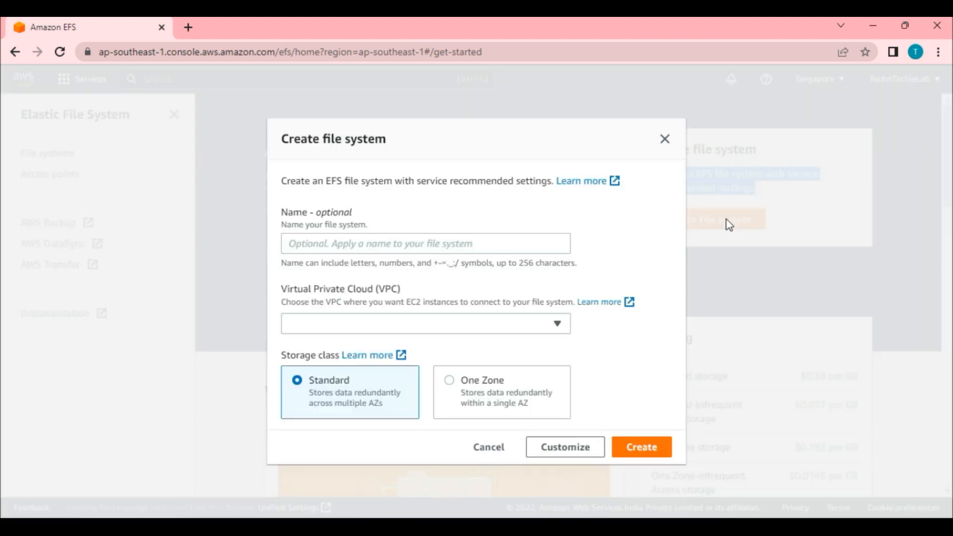
click(344, 239)
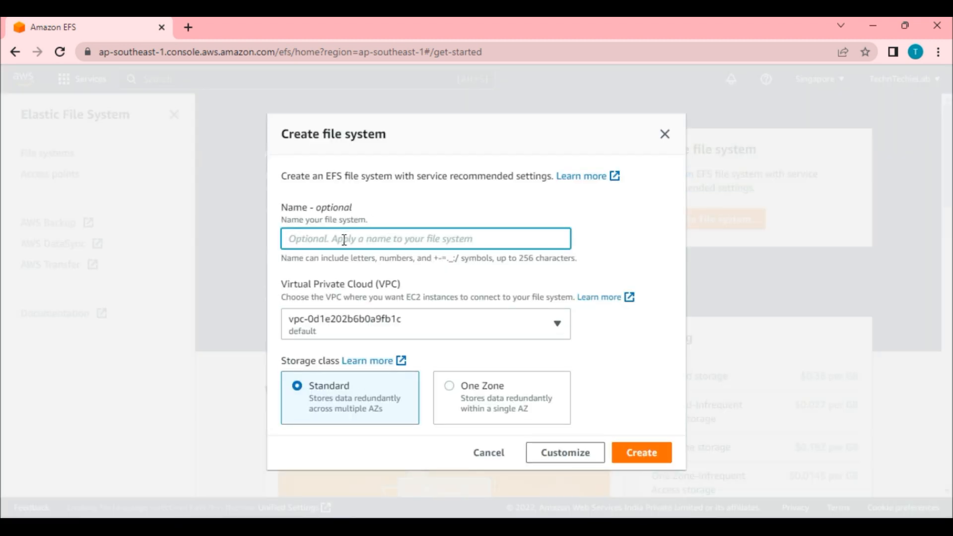
text(EFS Test)
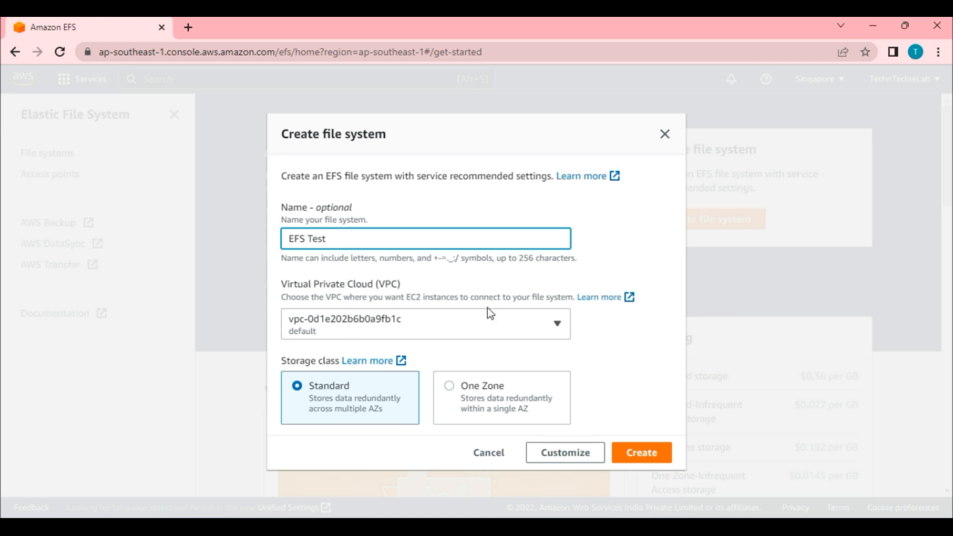
click(481, 331)
click(430, 330)
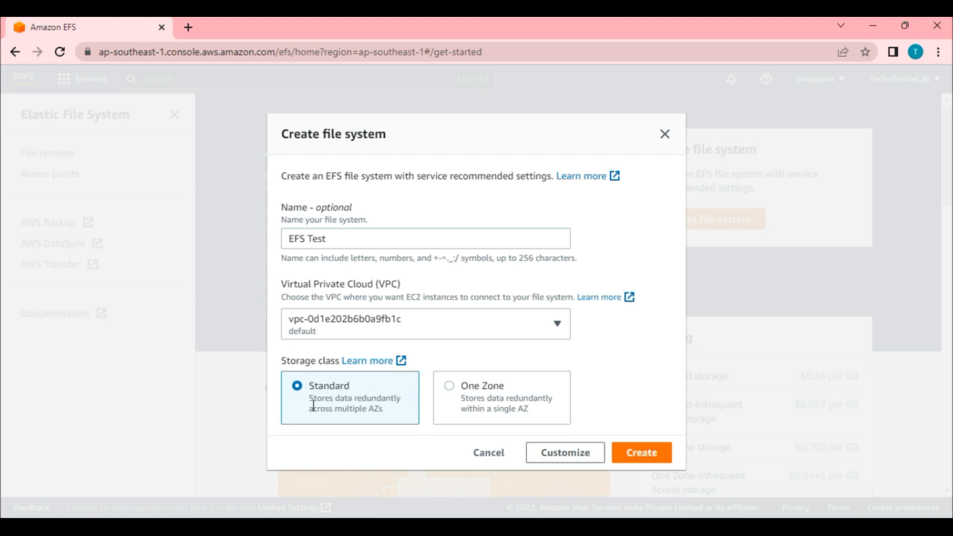
Compare the storage classes by trying One Zone, viewing its Availability Zone choices, and returning to Standard
drag(308, 402, 386, 414)
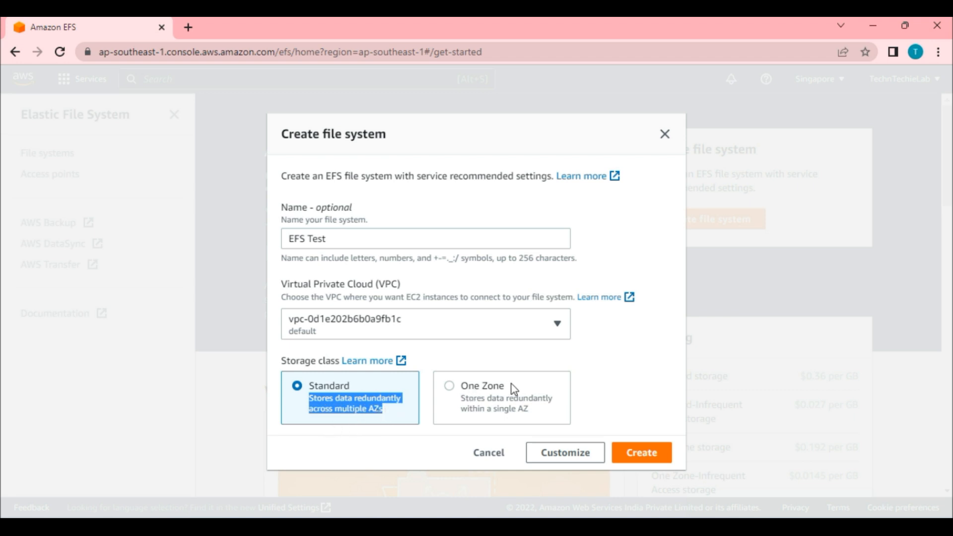
drag(484, 390, 486, 390)
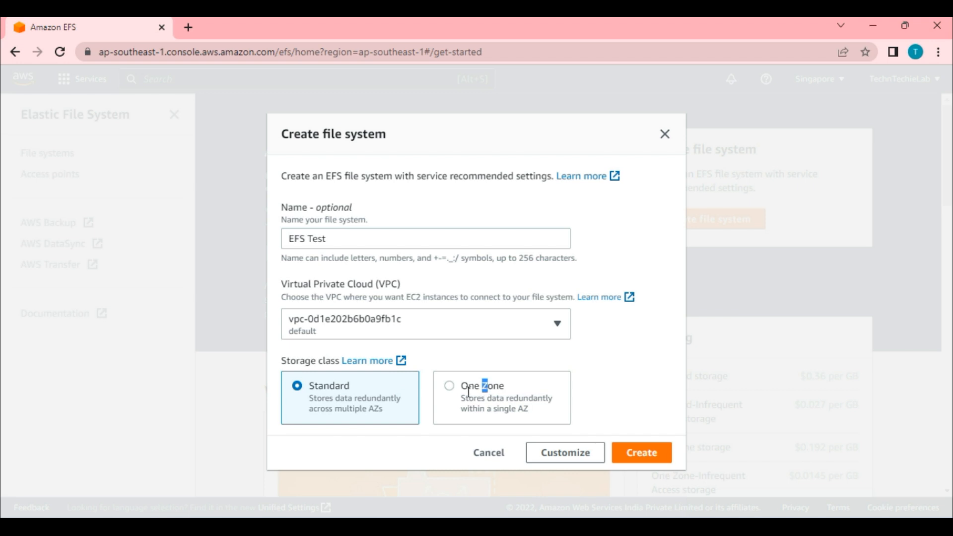
click(450, 389)
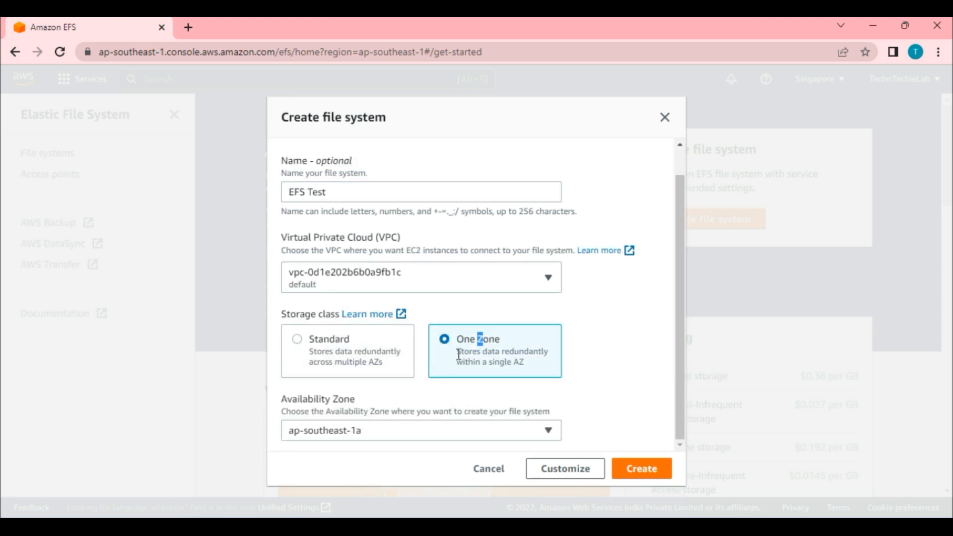
drag(457, 351, 526, 362)
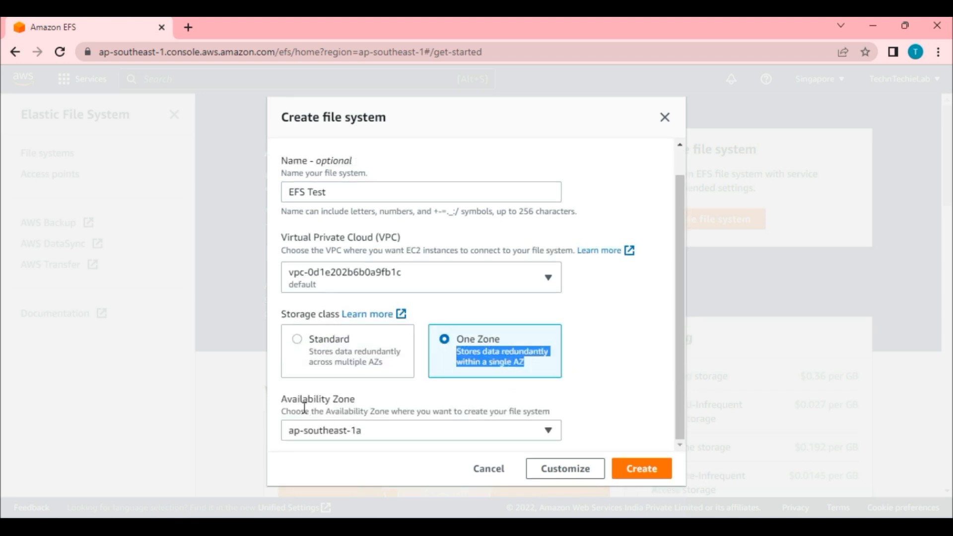
drag(286, 411, 548, 410)
click(402, 435)
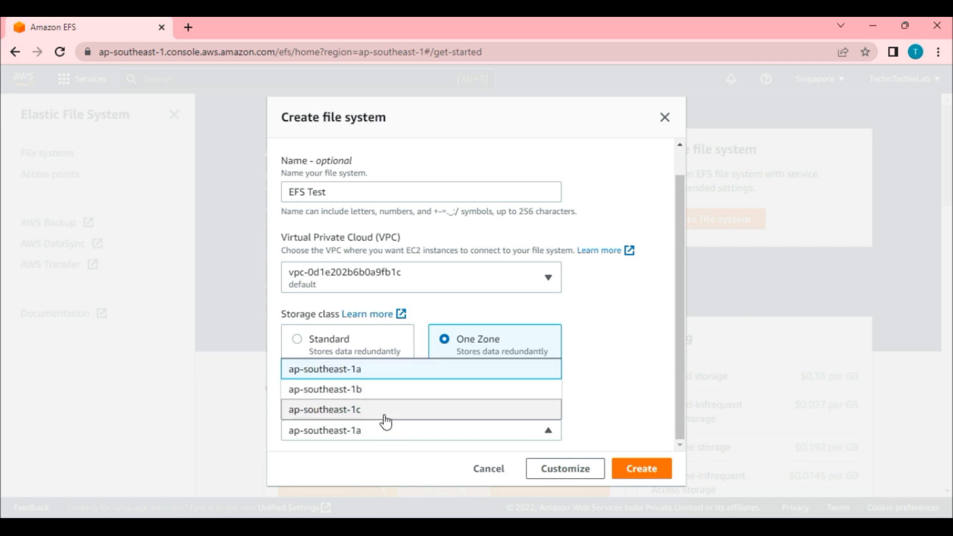
click(611, 357)
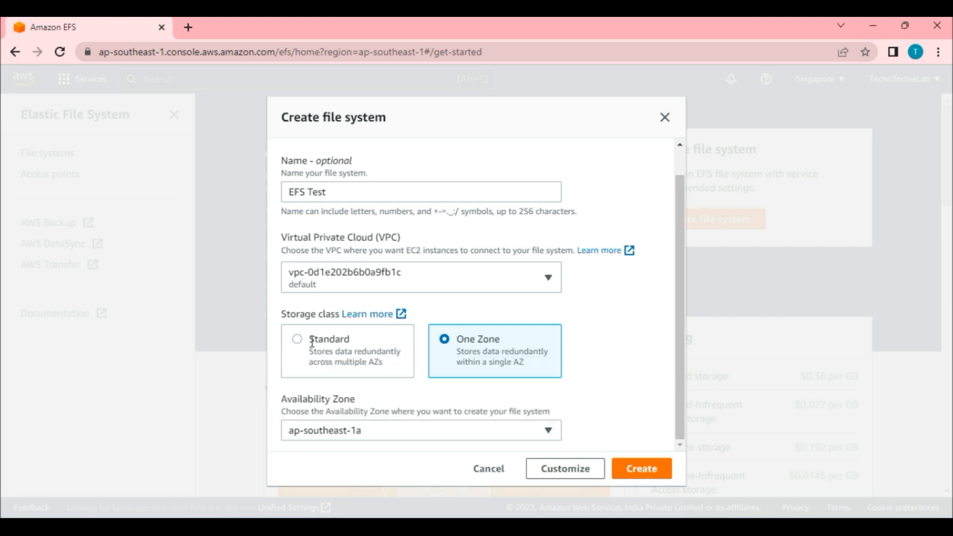
click(298, 340)
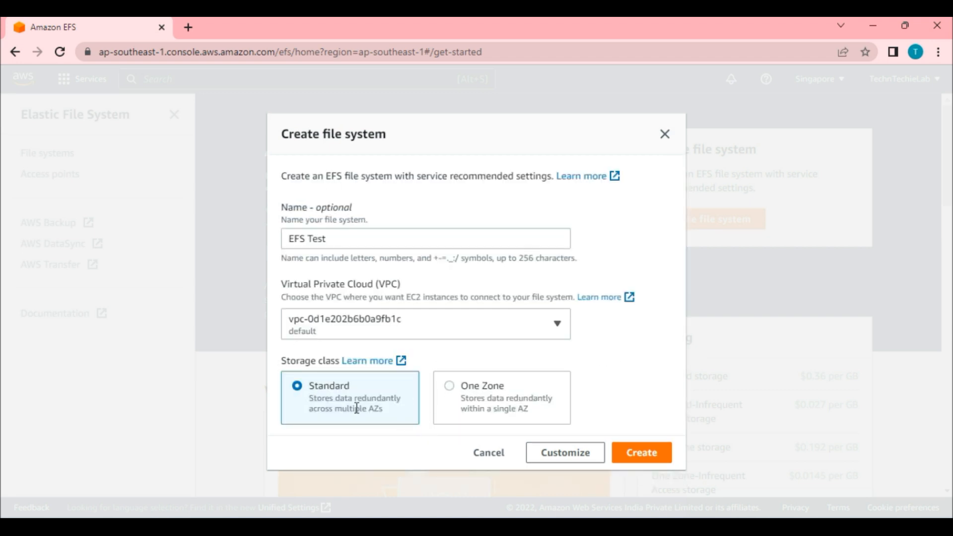
Customize the file system's settings instead of creating it directly, and toggle automatic backups off and back on
click(560, 459)
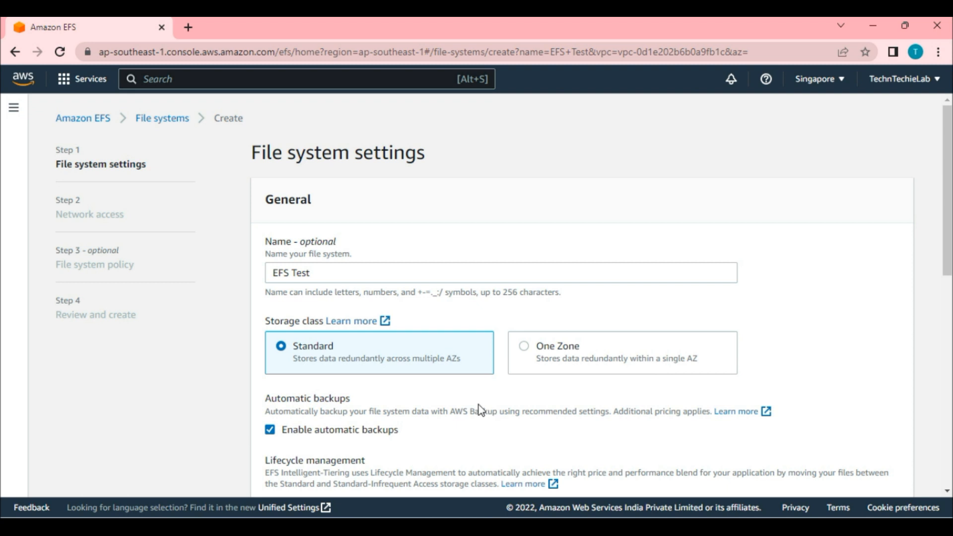
scroll(480, 407, down, 3)
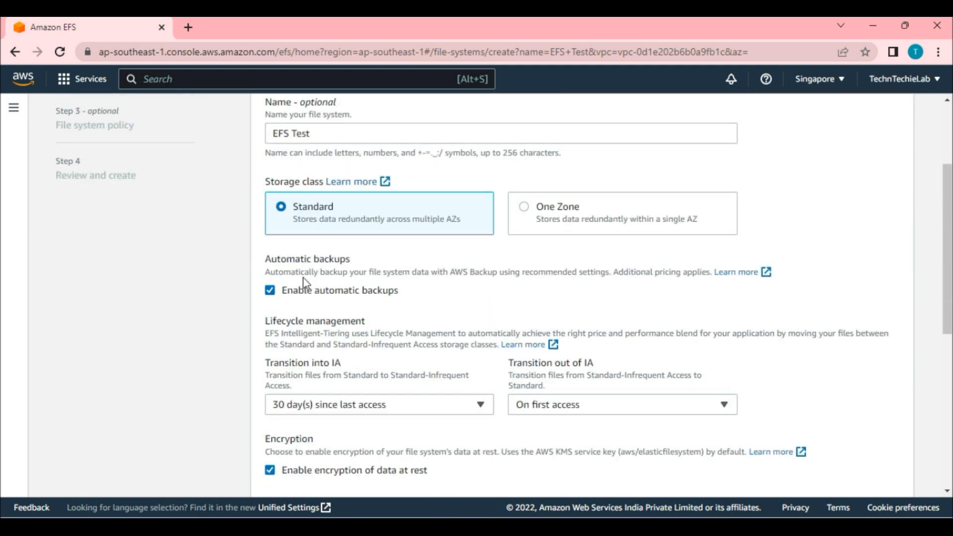
drag(321, 272, 495, 272)
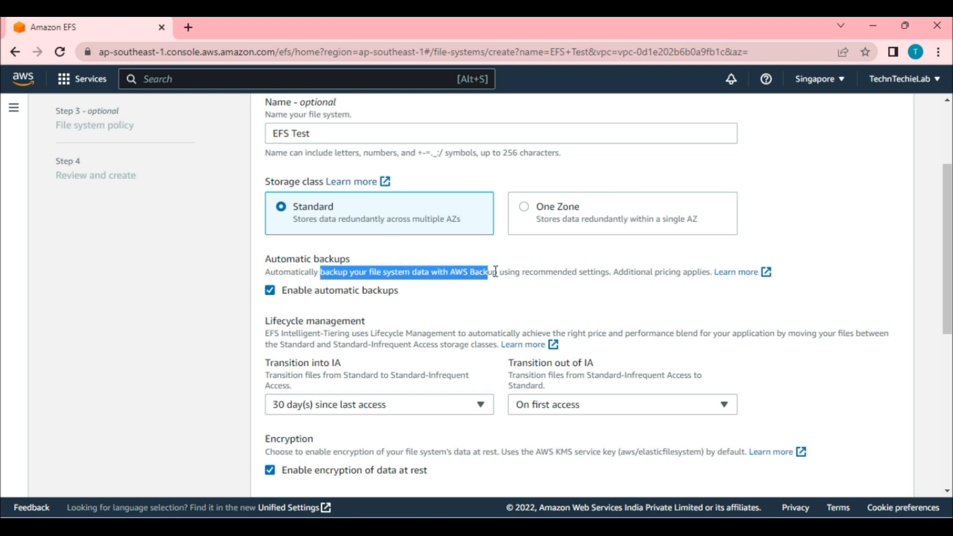
click(580, 272)
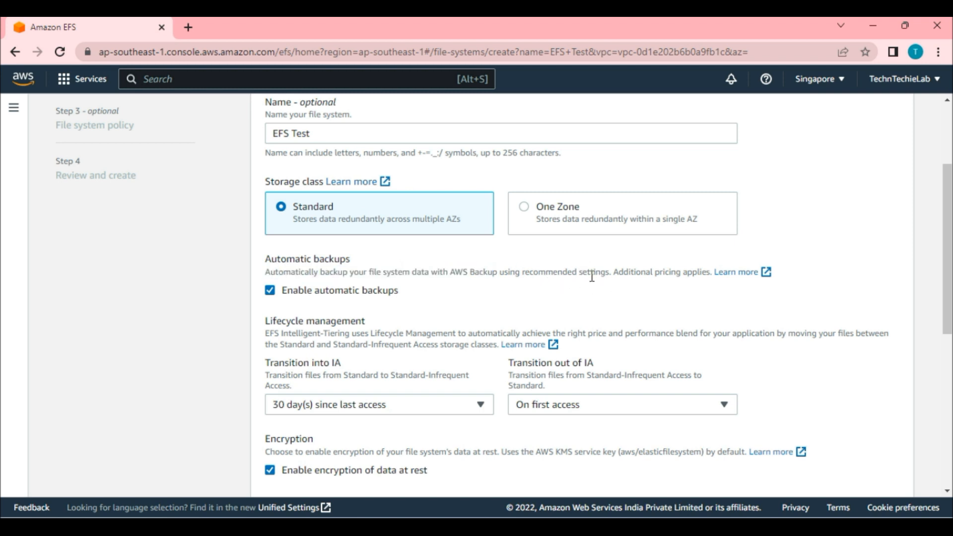
click(271, 291)
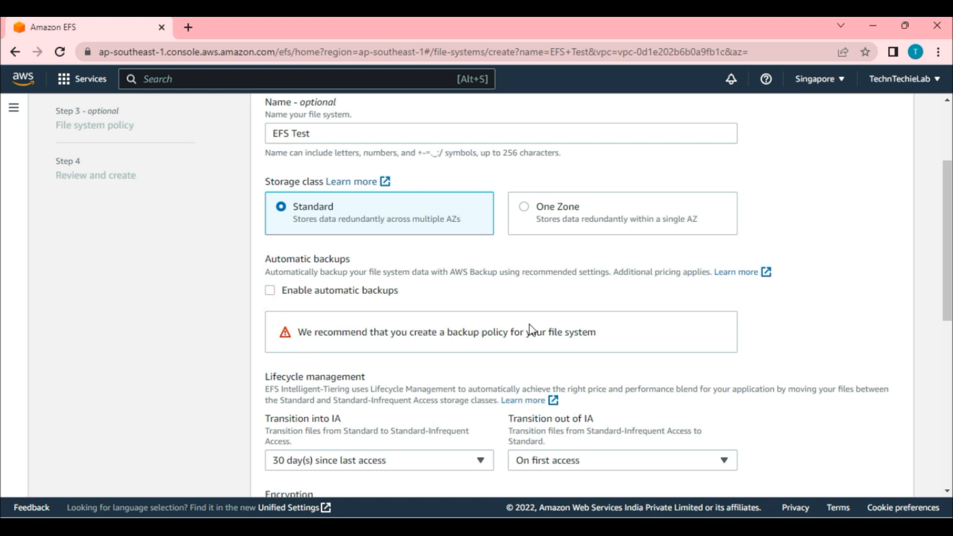
click(270, 291)
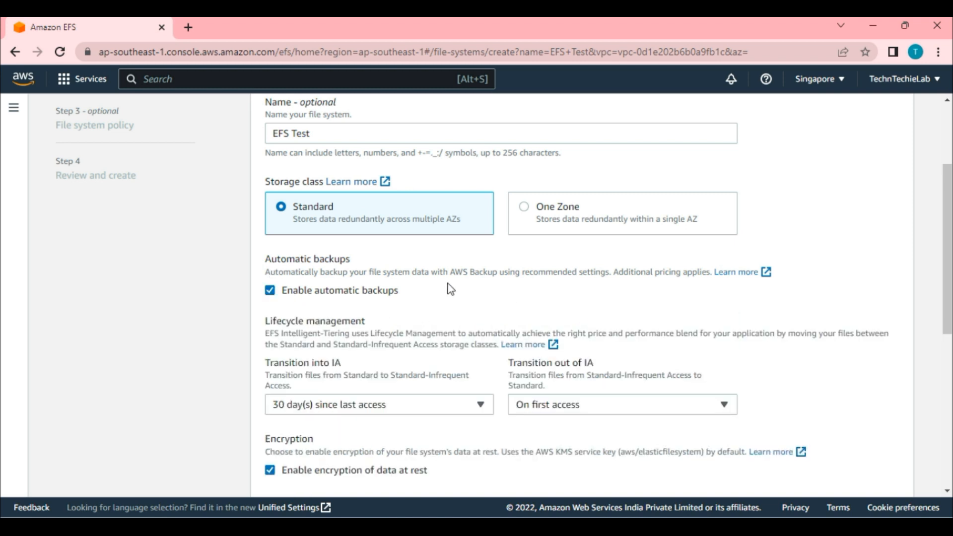
Review the lifecycle management descriptions and choose 30 day(s) since last access for the transition into IA
scroll(432, 293, down, 1)
scroll(433, 288, down, 3)
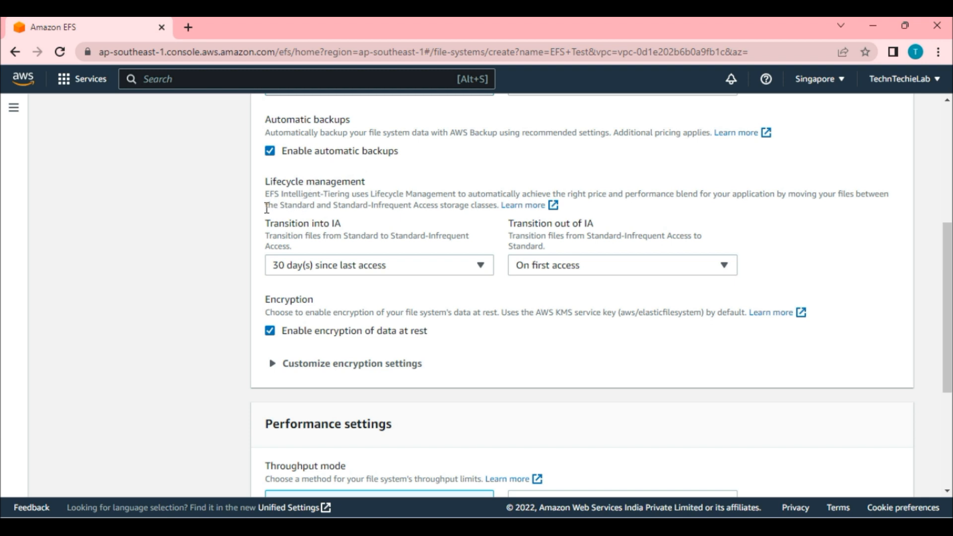
drag(326, 206, 494, 209)
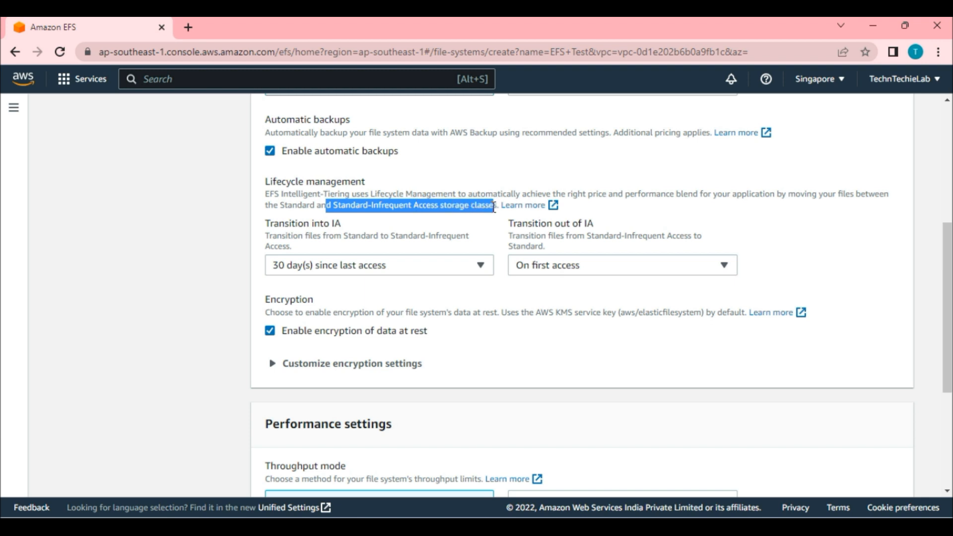
click(286, 232)
drag(312, 223, 348, 224)
drag(555, 223, 593, 223)
click(320, 229)
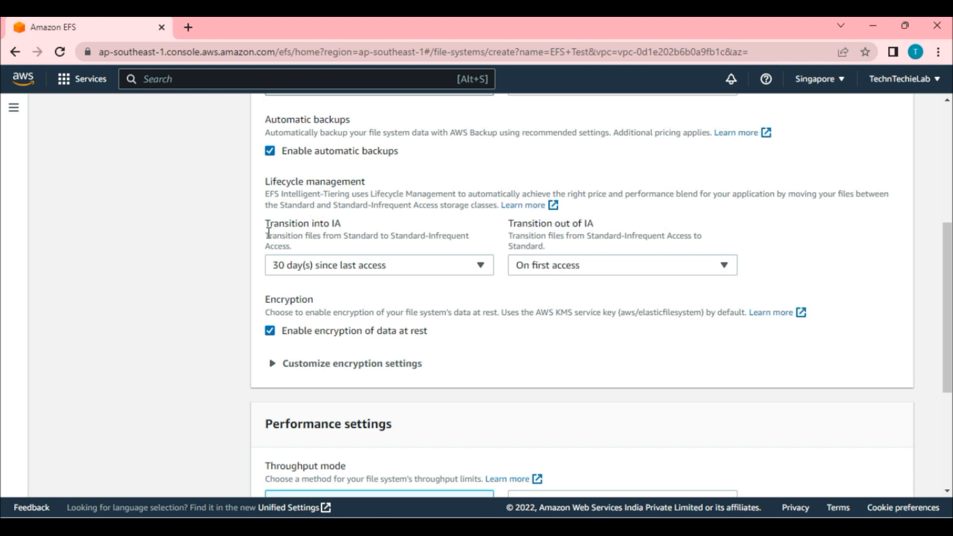
drag(268, 233, 336, 253)
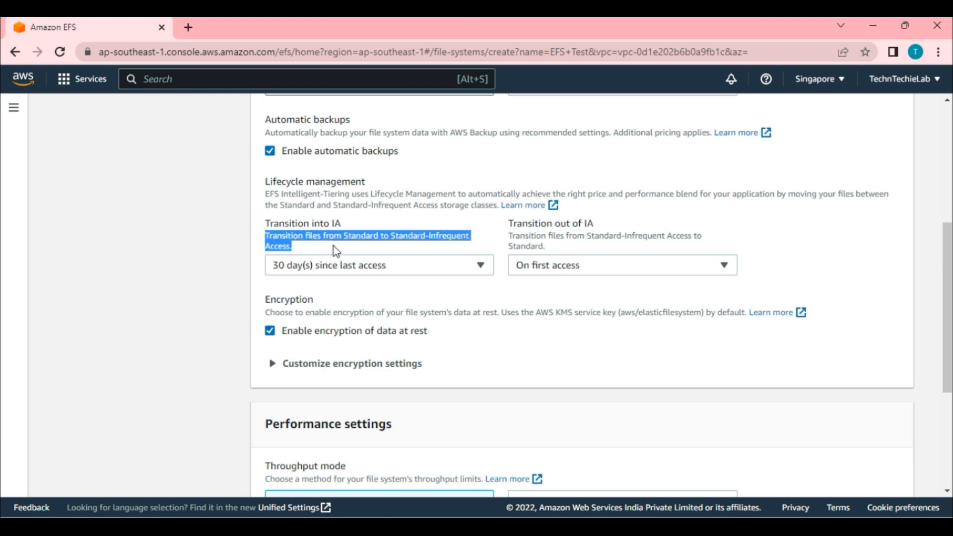
click(361, 269)
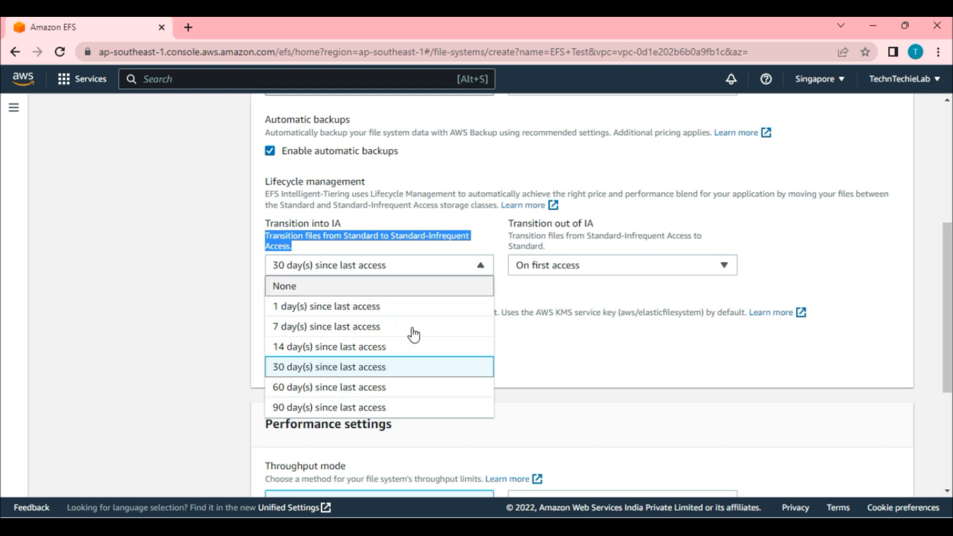
click(344, 370)
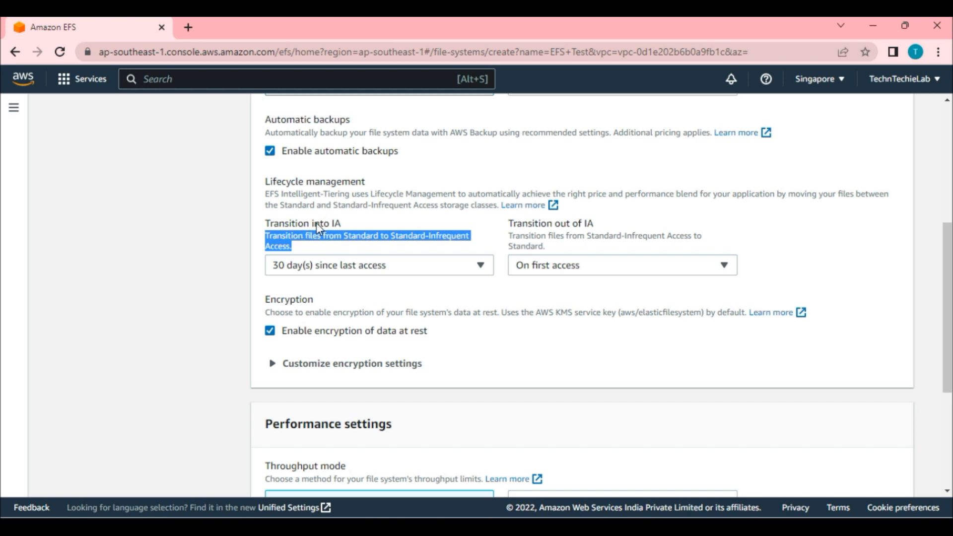
Try None for the transition out of IA, and set it back to On first access
drag(313, 224, 335, 229)
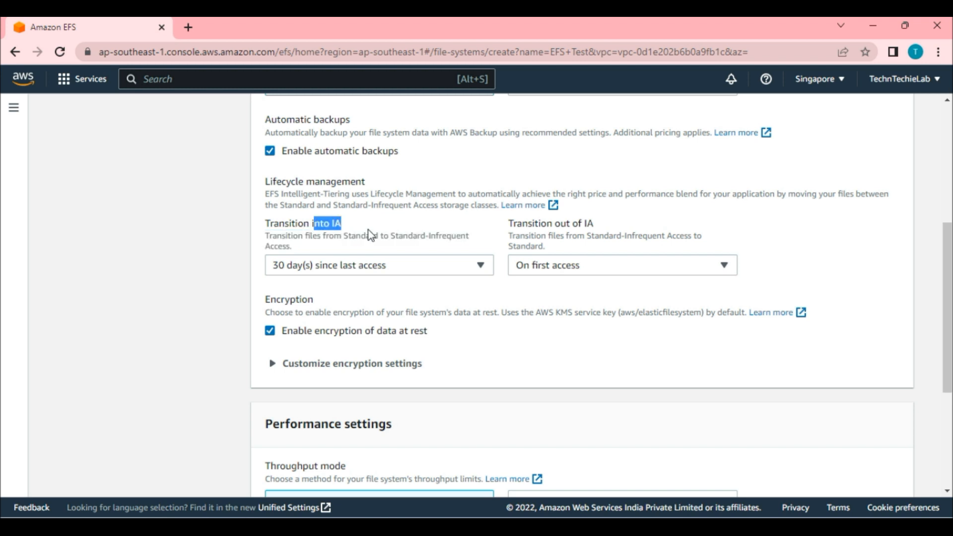
click(393, 230)
drag(583, 230, 594, 238)
click(597, 266)
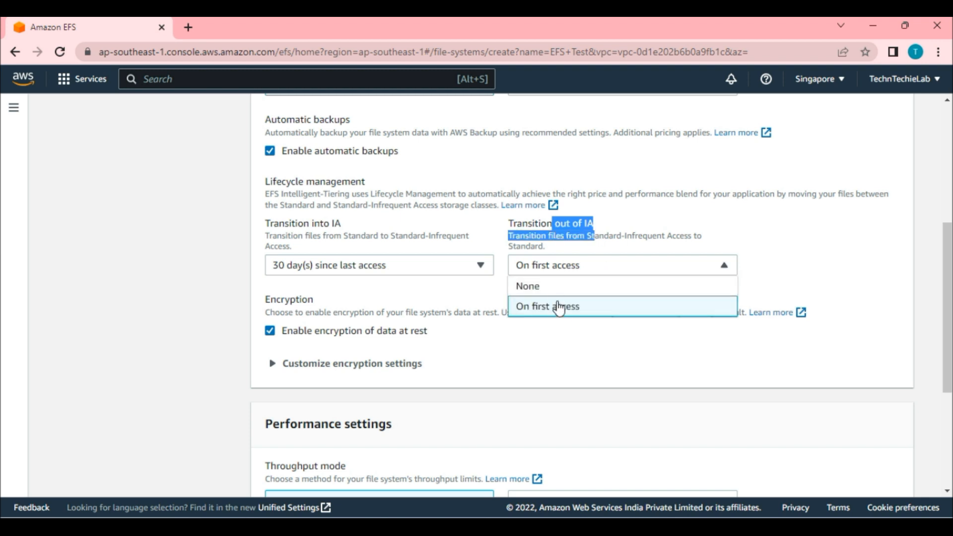
click(554, 296)
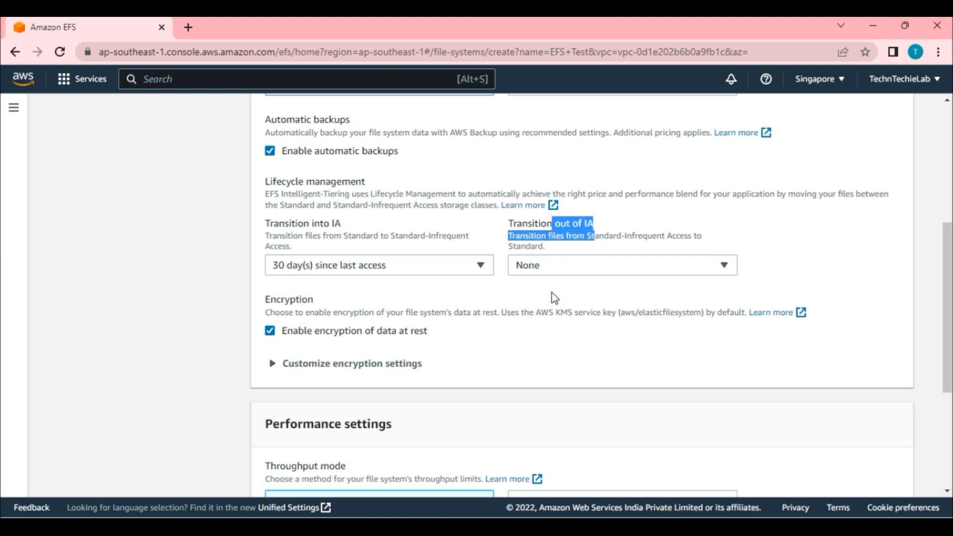
click(562, 266)
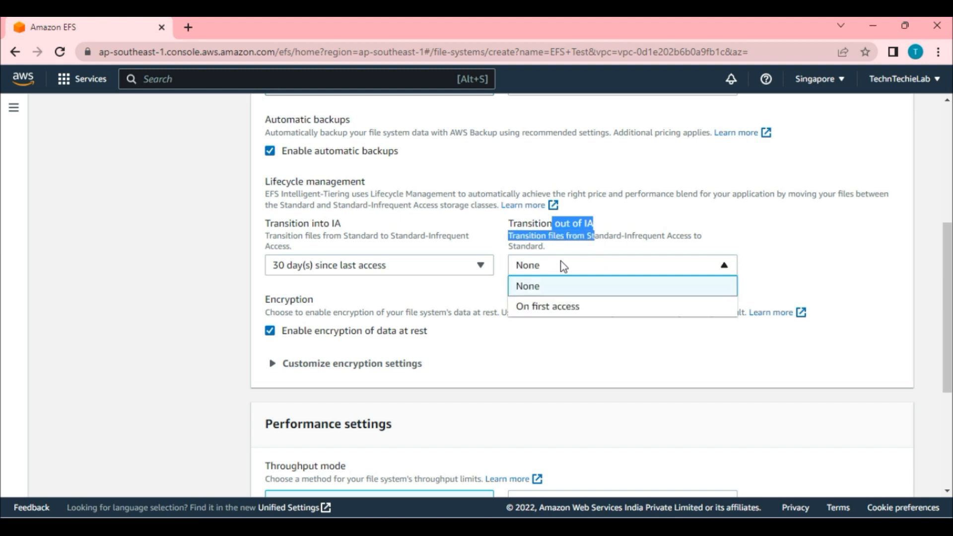
click(550, 308)
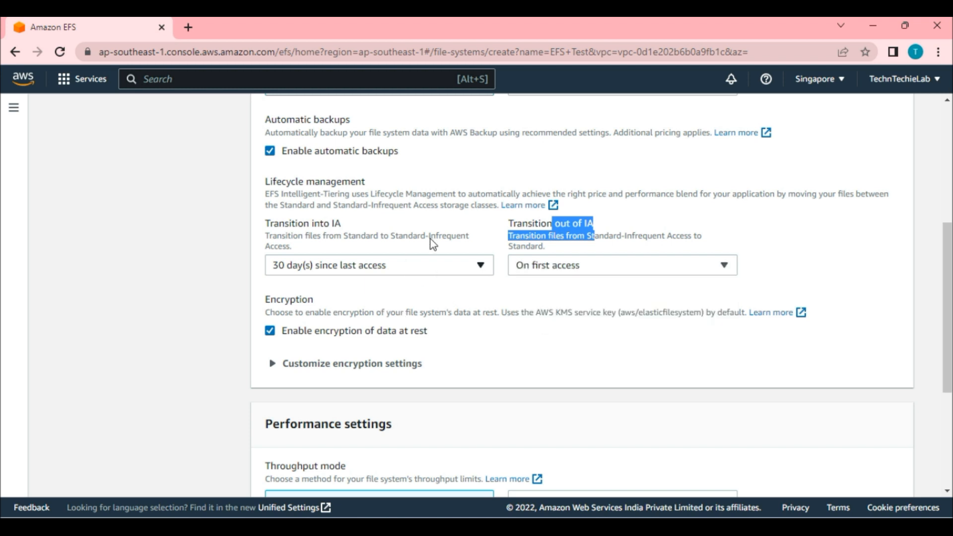
click(565, 247)
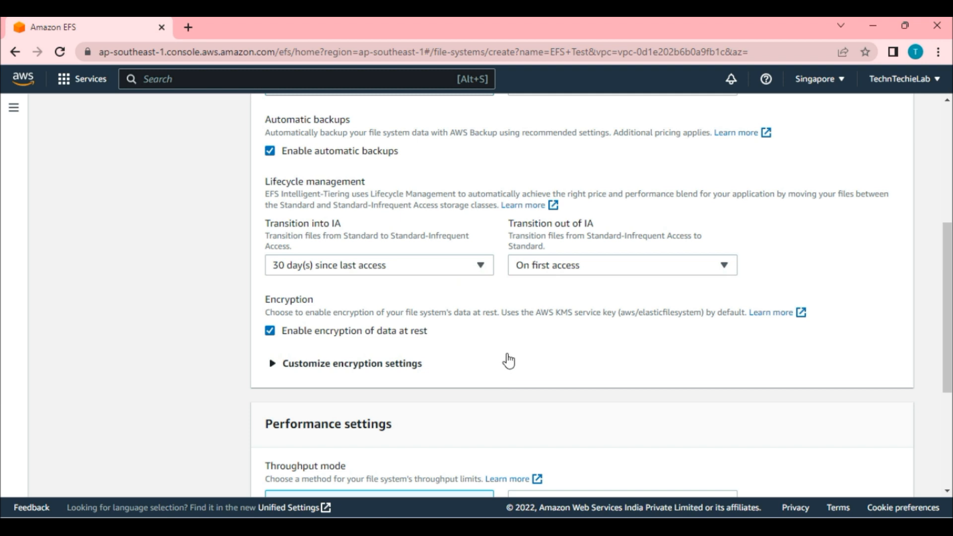
Examine the KMS key options in the customized encryption settings and collapse them again
scroll(504, 357, down, 1)
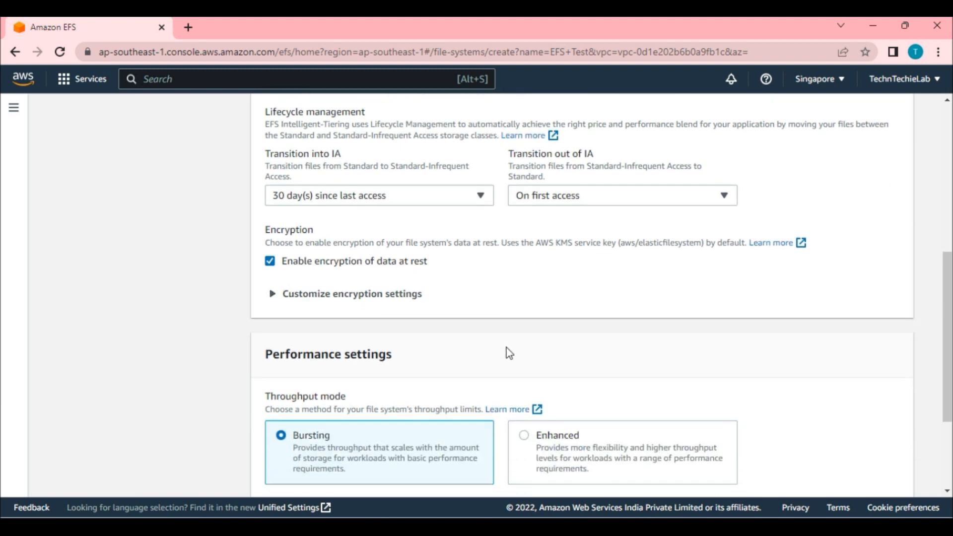
click(276, 296)
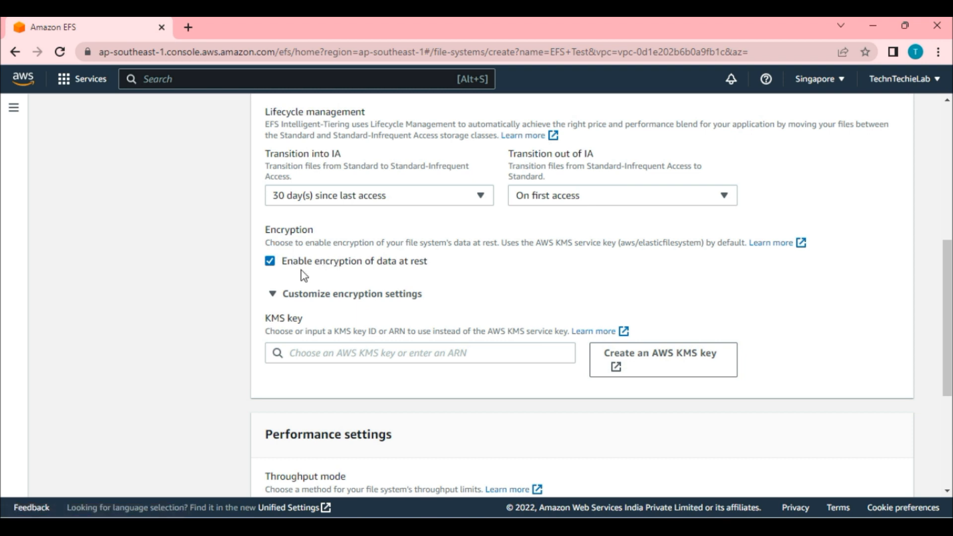
click(273, 293)
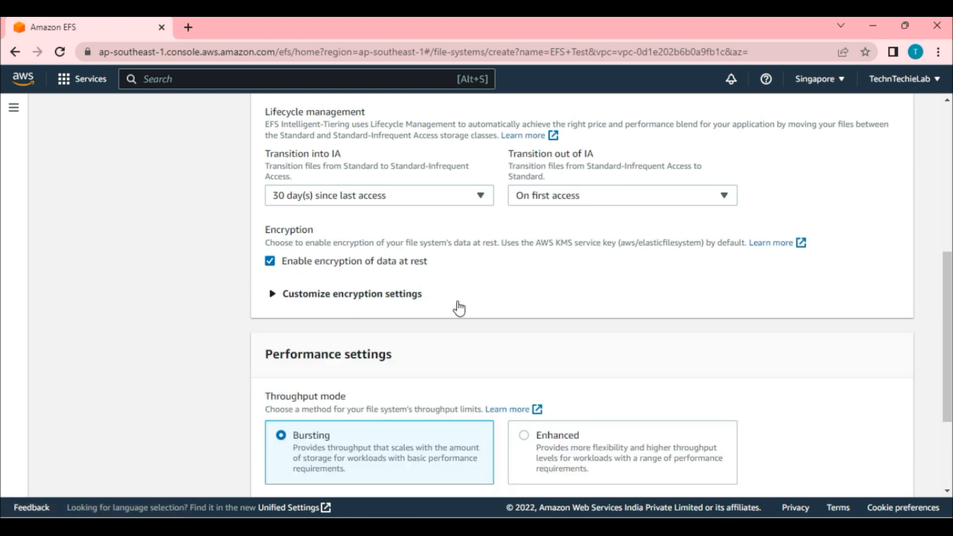
Review the throughput mode section of the performance settings, including the Bursting description
scroll(457, 302, down, 3)
scroll(341, 320, up, 1)
scroll(372, 331, down, 1)
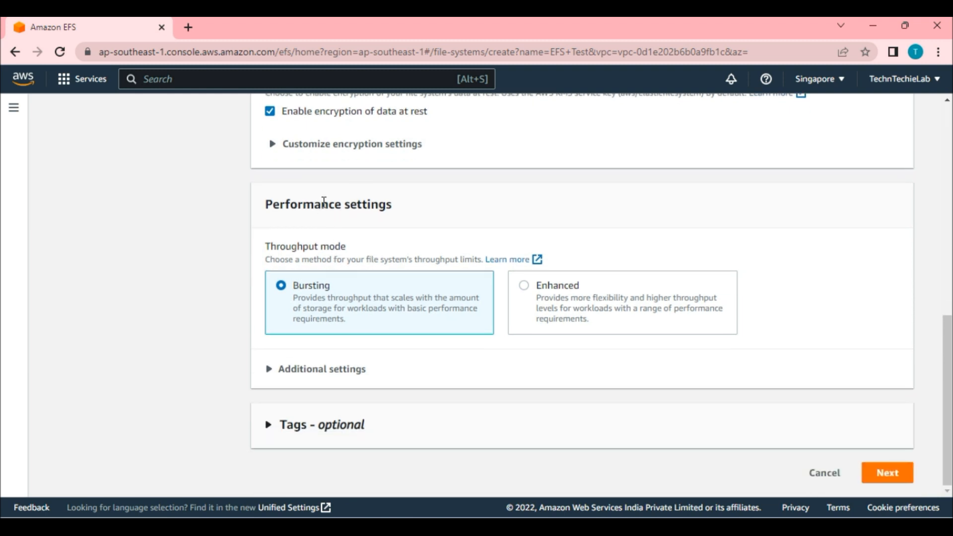
drag(265, 249, 321, 250)
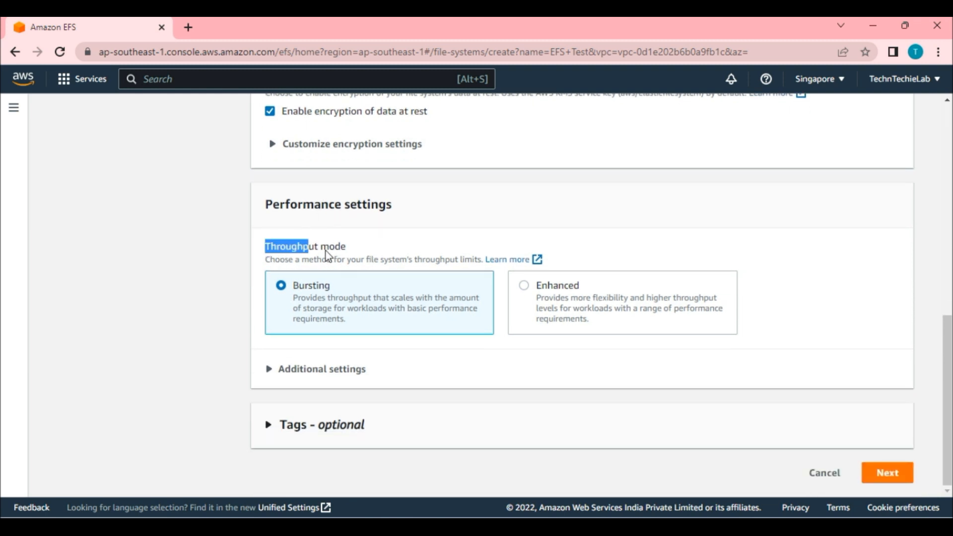
click(353, 263)
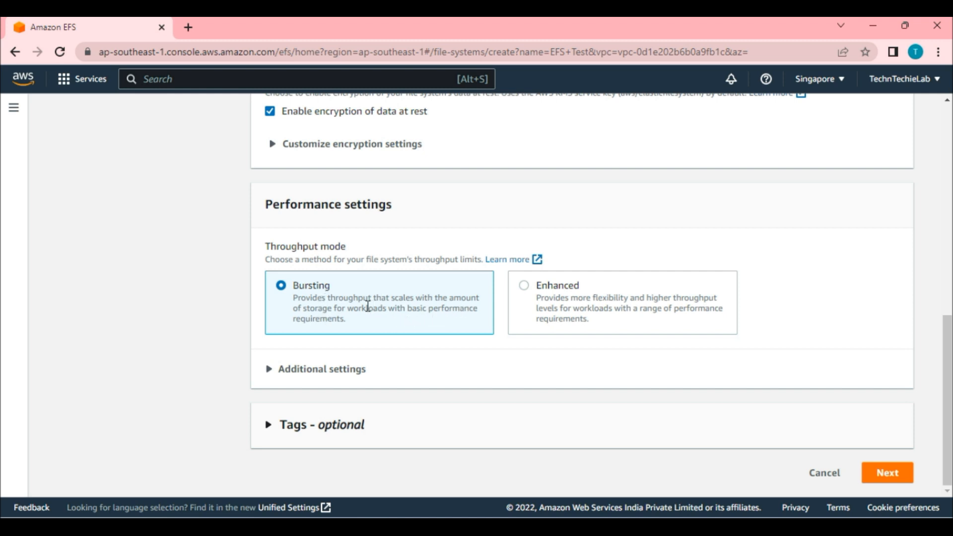
Try the Enhanced throughput mode and read the descriptions of Enhanced and its Elastic (Recommended) option
click(524, 287)
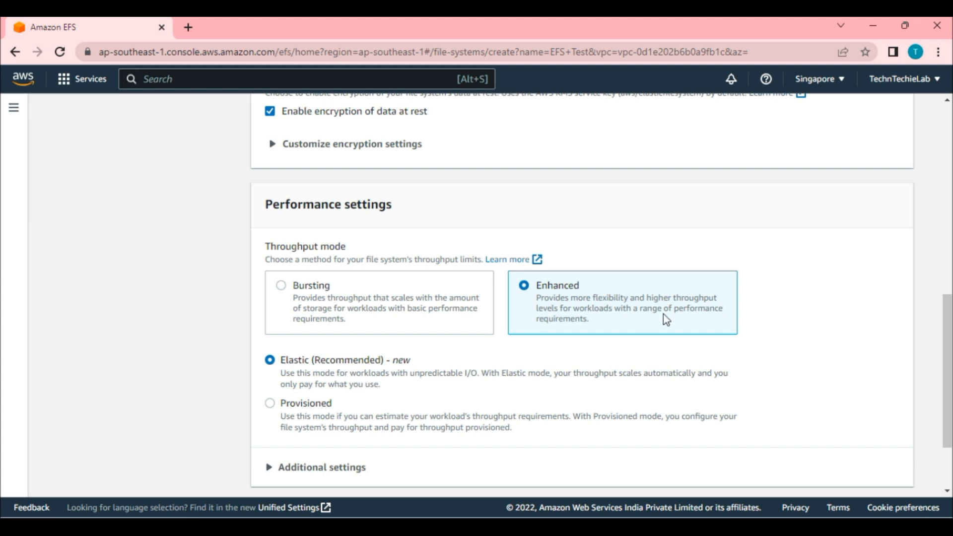
drag(641, 309, 719, 321)
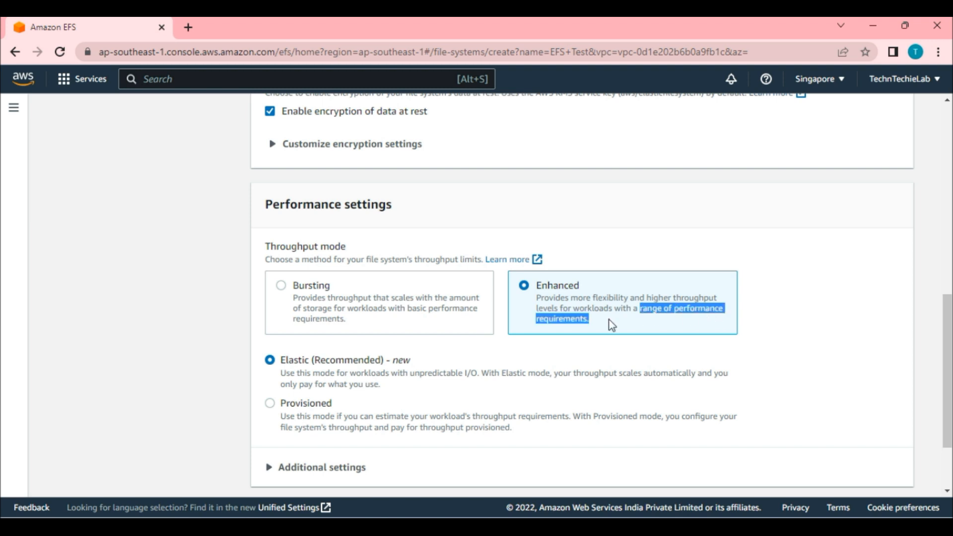
double_click(342, 360)
click(400, 366)
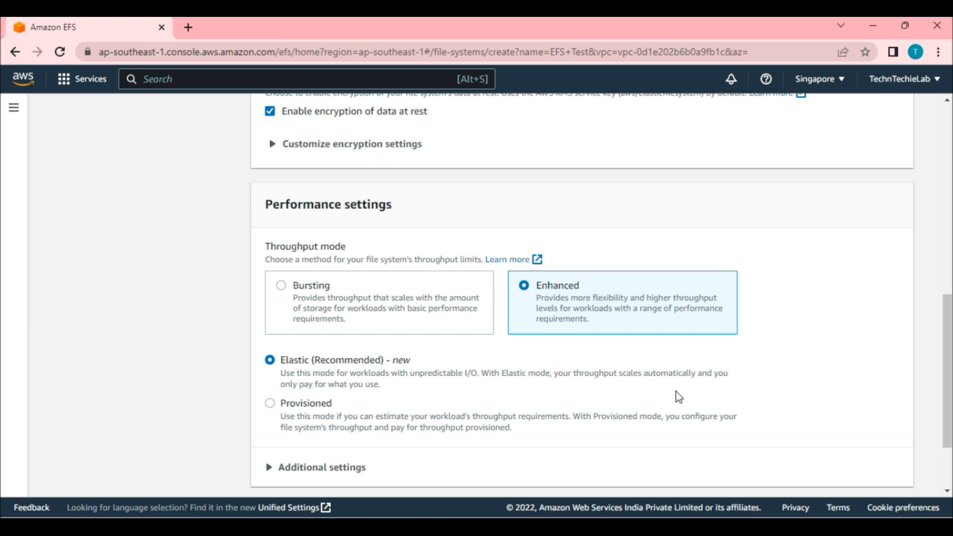
drag(698, 378, 710, 385)
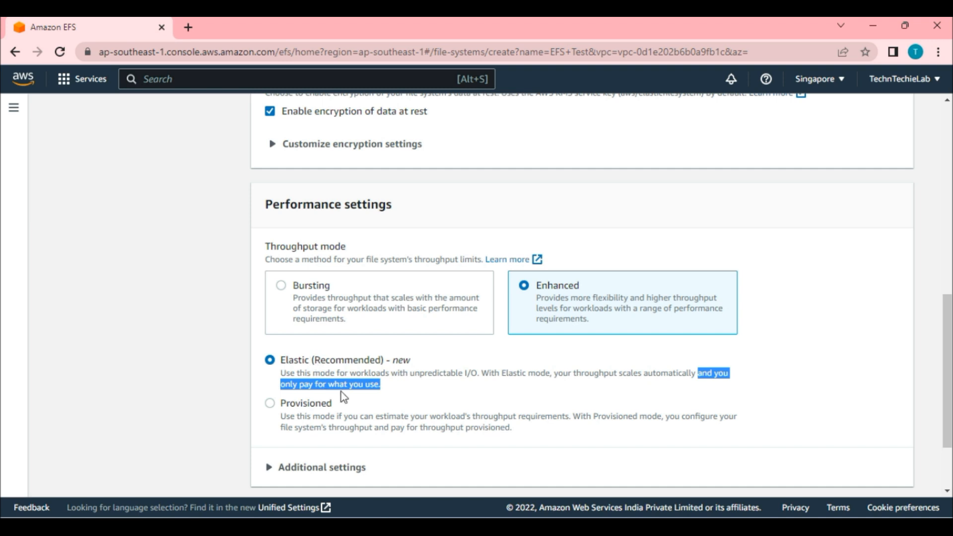
Try Provisioned throughput at 1024 MiB/s, check the estimated throughput bill, and return the throughput mode to Bursting
click(275, 403)
scroll(331, 419, down, 3)
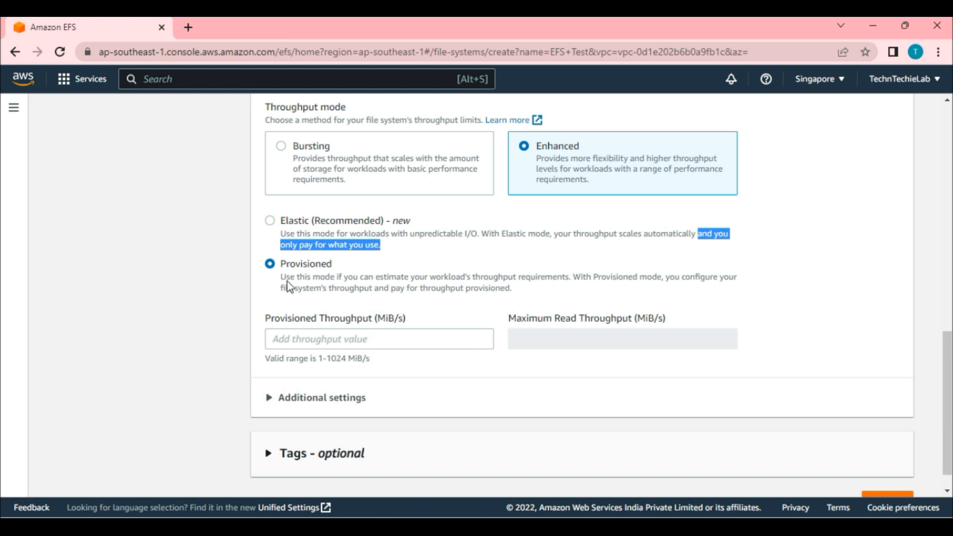
drag(288, 282, 367, 289)
click(472, 283)
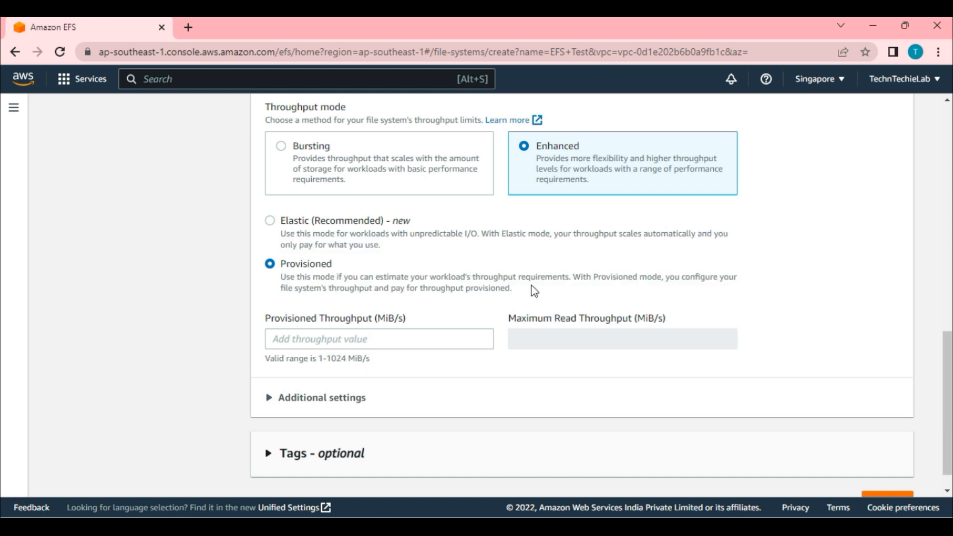
click(436, 339)
text(17)
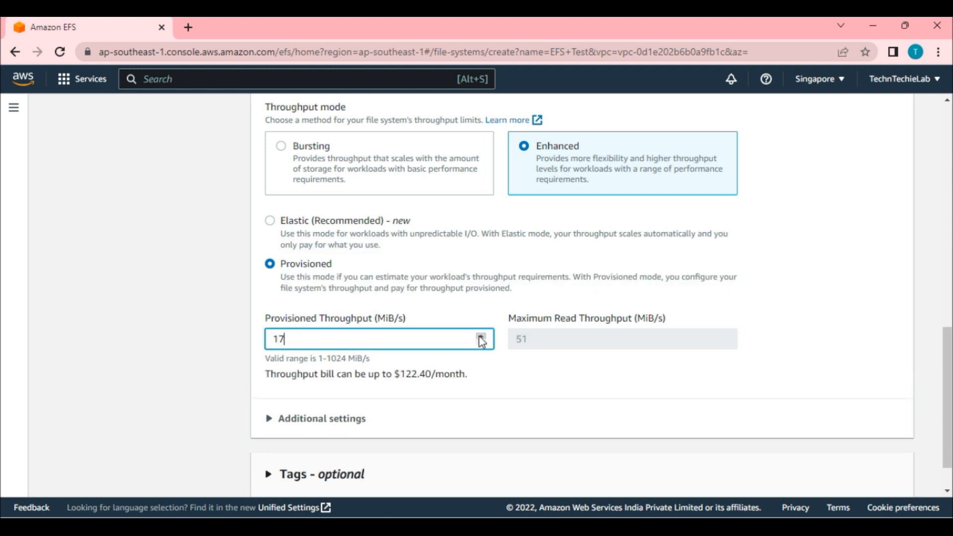
key(BackSpace)
text(024)
drag(266, 374, 474, 375)
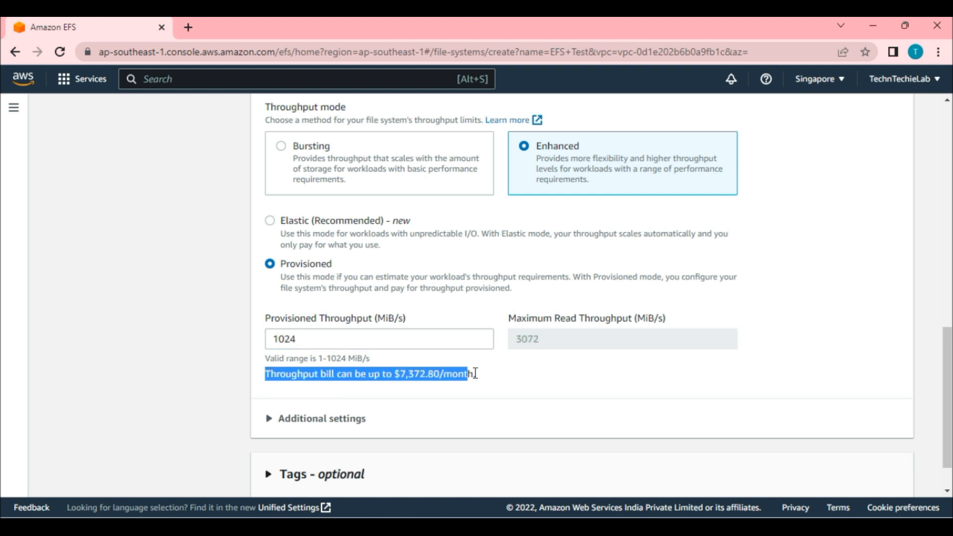
click(522, 343)
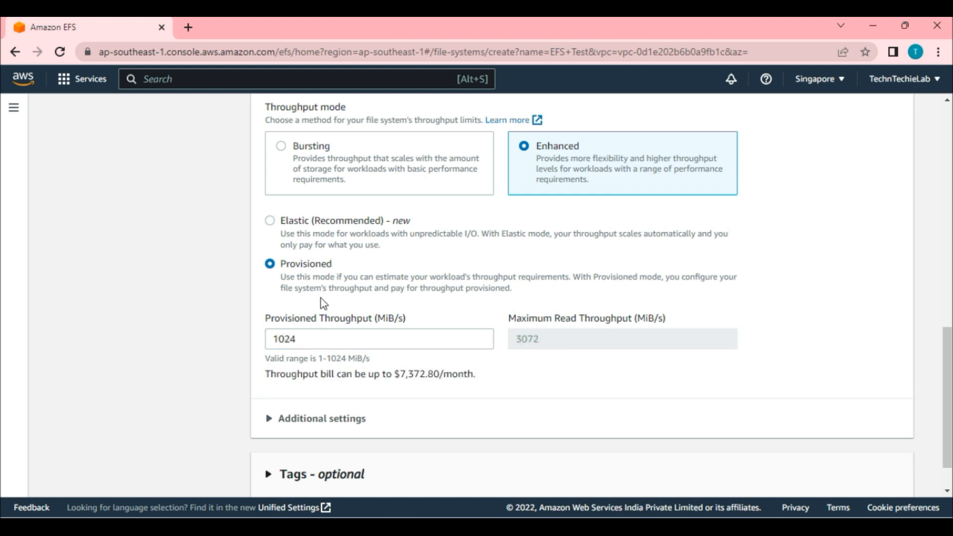
scroll(596, 231, up, 1)
click(283, 217)
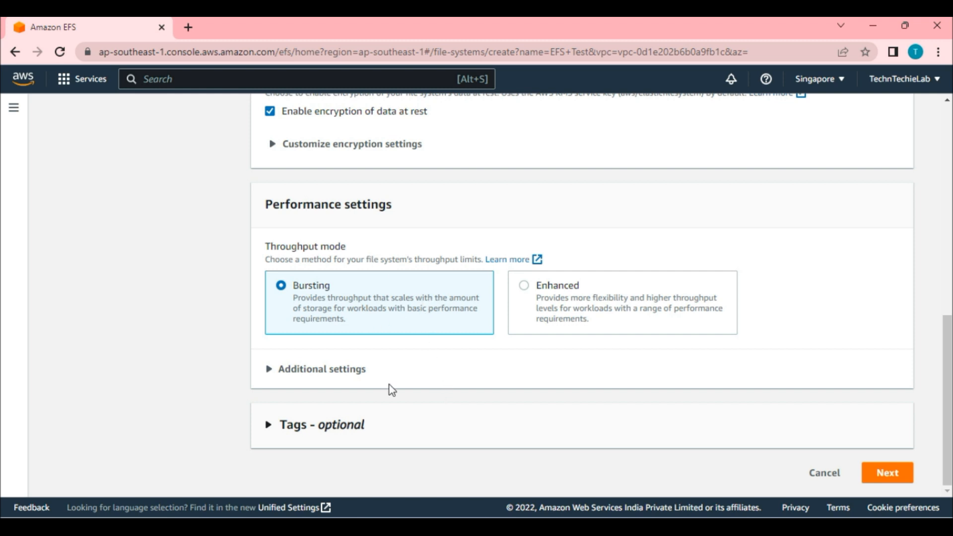
Expand the additional performance settings, try the Max I/O performance mode, and set it back to General Purpose (Recommended)
click(270, 369)
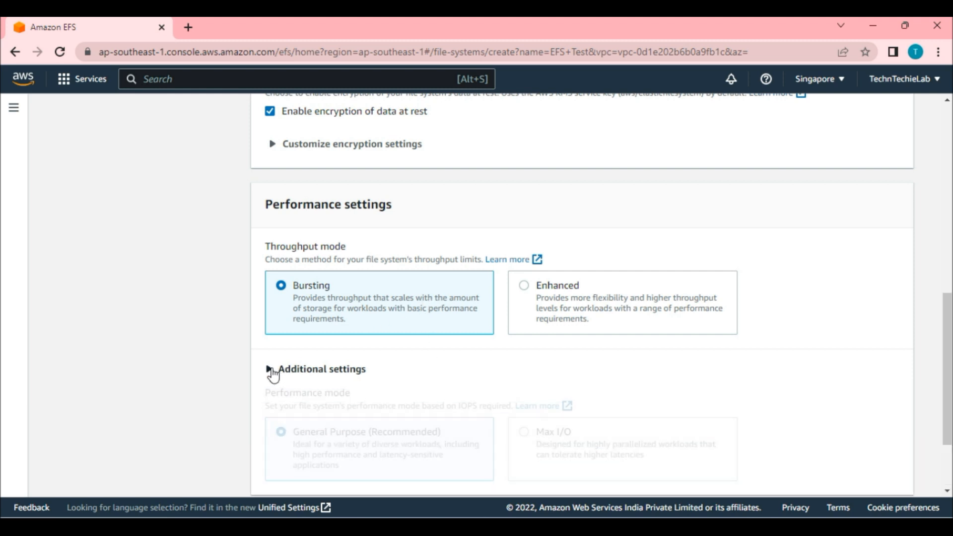
scroll(284, 378, down, 2)
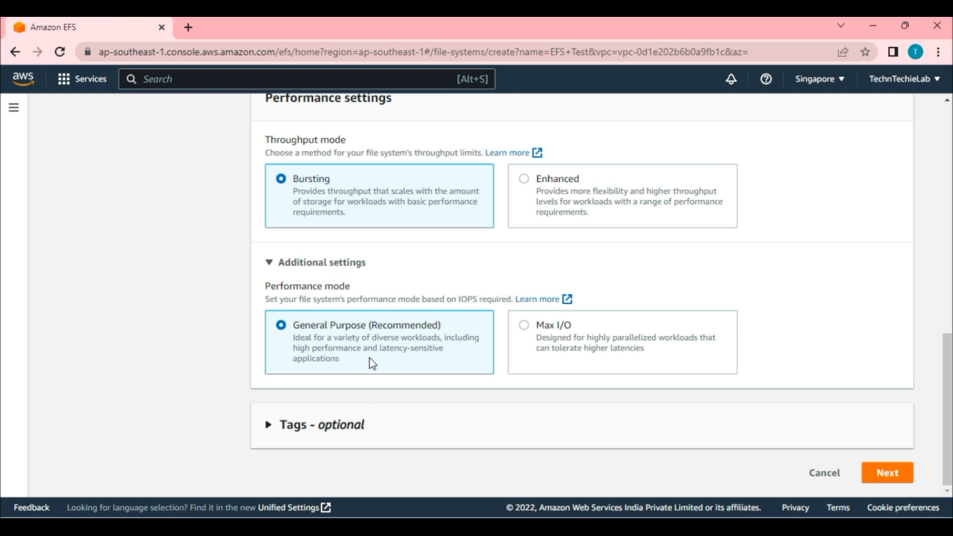
click(524, 328)
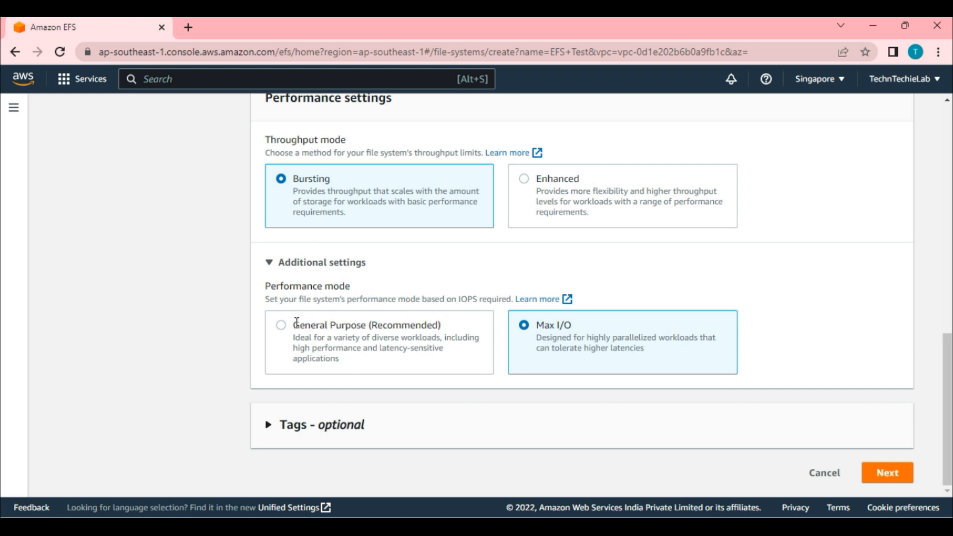
click(281, 326)
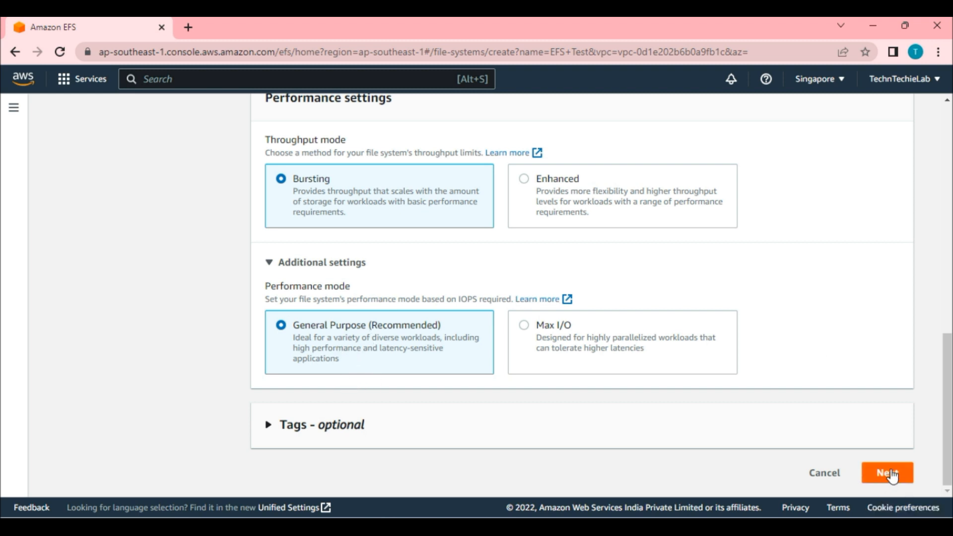
Continue to the network access settings and check the VPC and availability zone choices for the mount targets
click(891, 475)
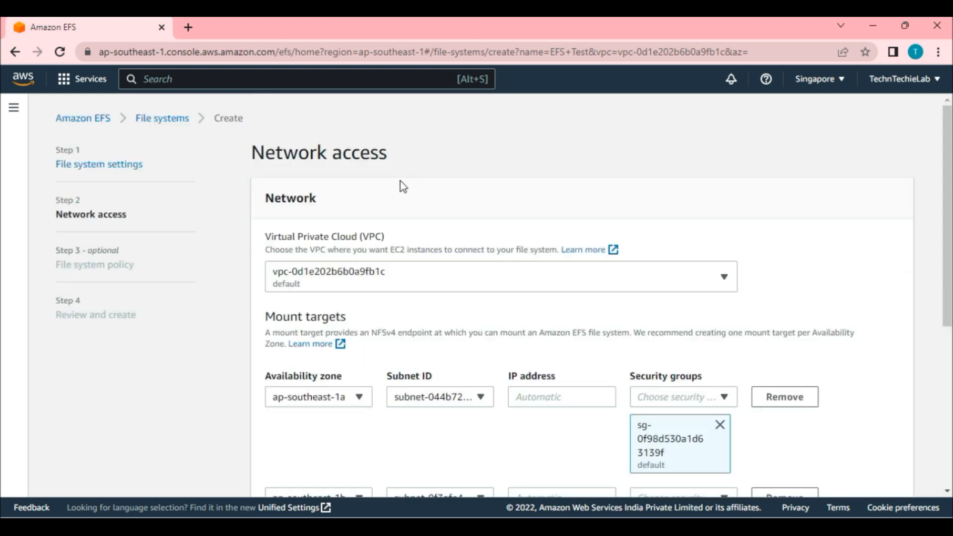
click(486, 281)
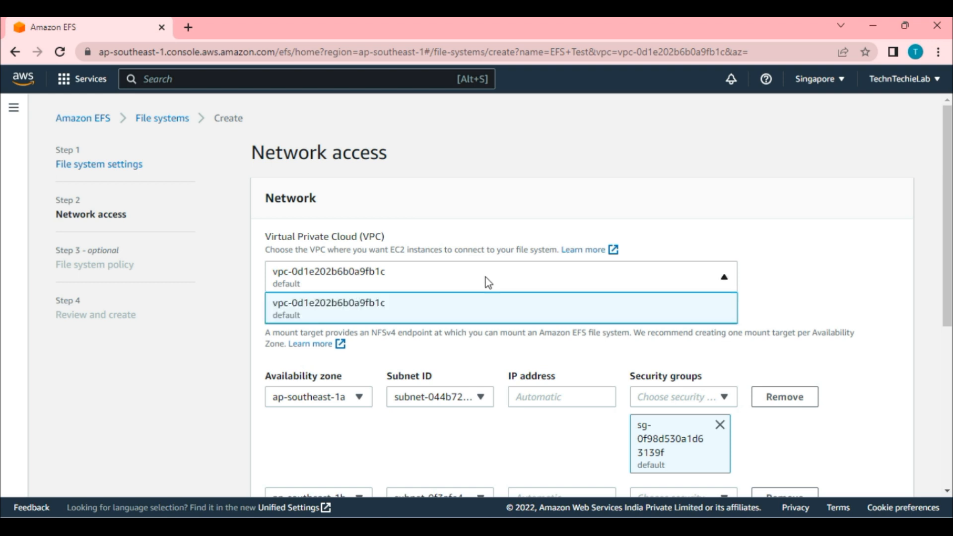
click(485, 278)
scroll(422, 299, down, 3)
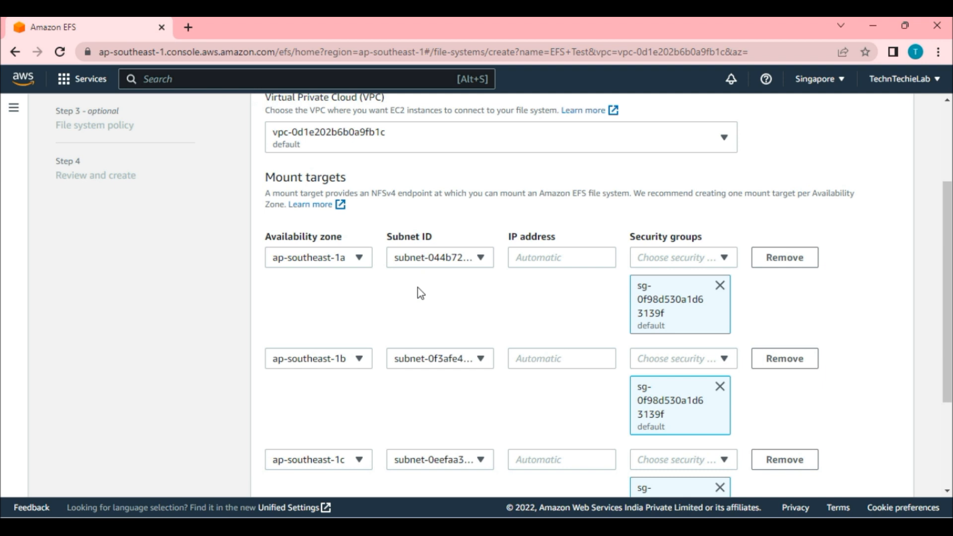
scroll(397, 303, up, 2)
click(330, 328)
click(330, 330)
scroll(413, 351, down, 3)
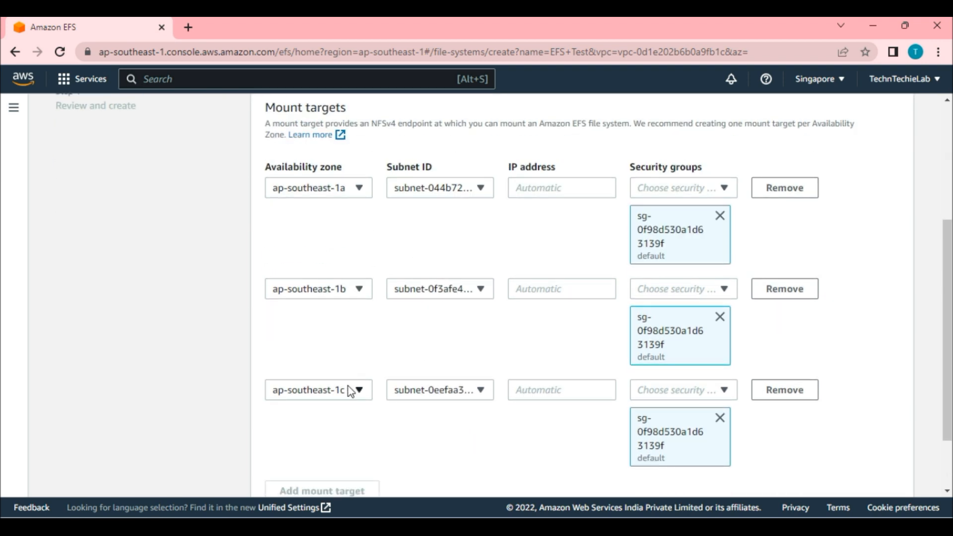
scroll(435, 243, up, 1)
Check the subnet choices of the three mount targets and look over their assigned security groups
click(449, 263)
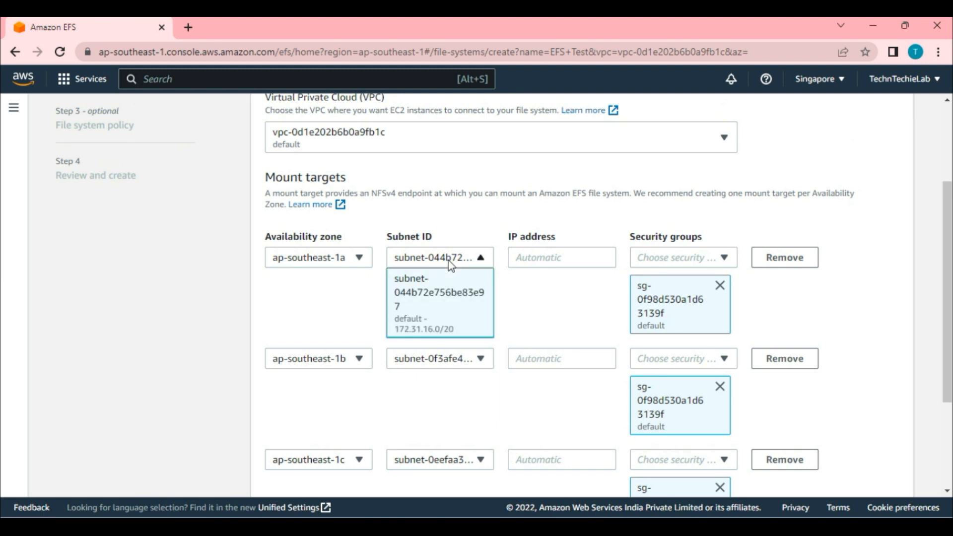
click(450, 264)
click(458, 365)
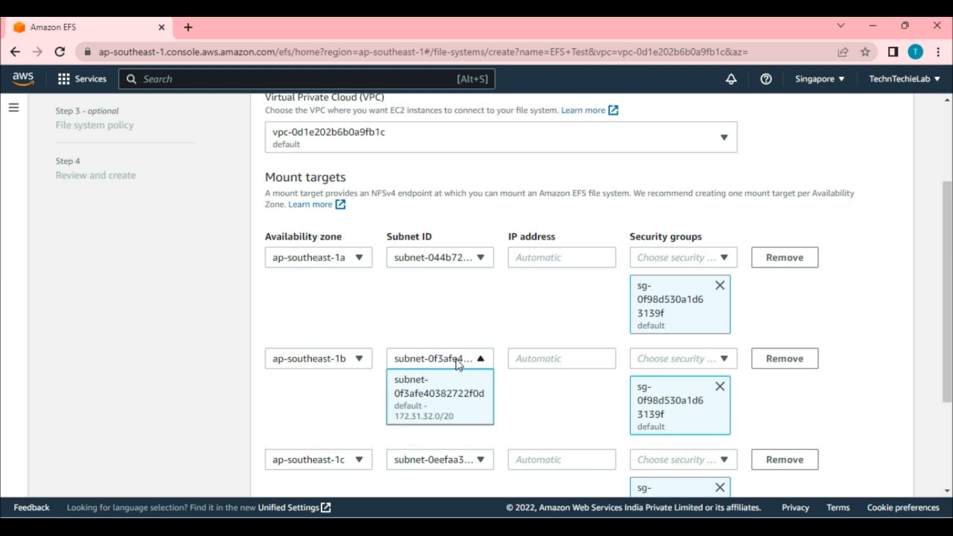
click(441, 397)
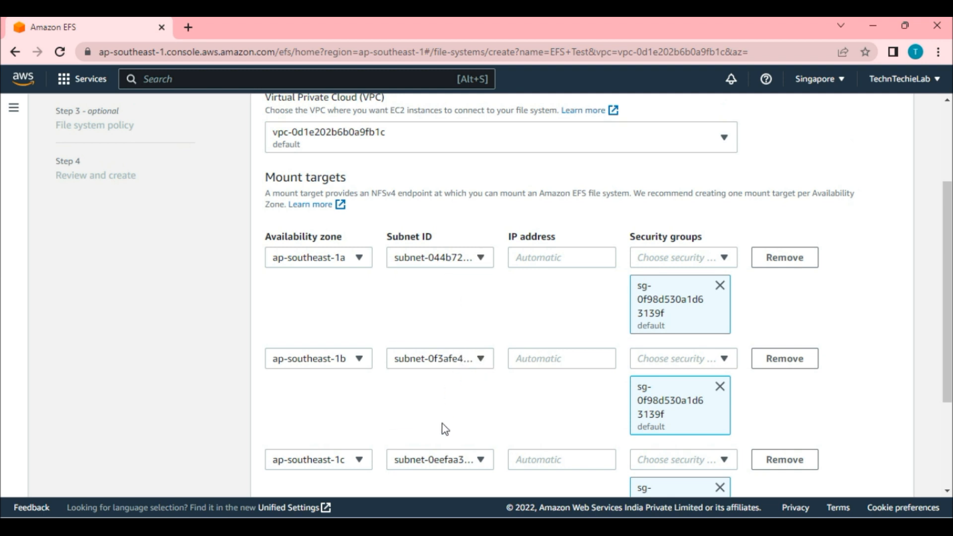
click(453, 458)
click(454, 458)
scroll(543, 446, down, 2)
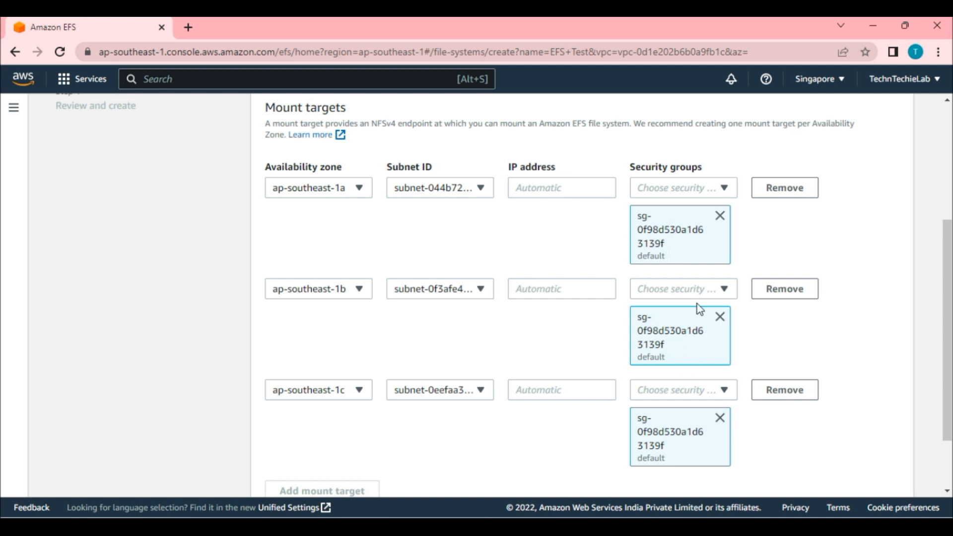
scroll(692, 312, up, 3)
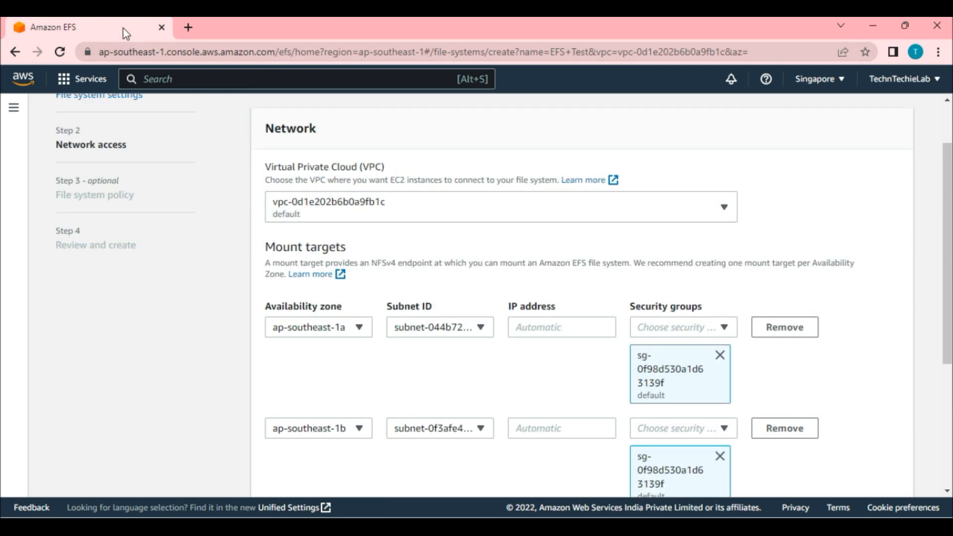
Duplicate the browser tab, go to the EC2 service in the copy, and open its security groups list
right_click(123, 29)
click(161, 128)
click(248, 80)
text(ecs)
key(BackSpace)
text(2)
click(342, 185)
scroll(92, 362, down, 5)
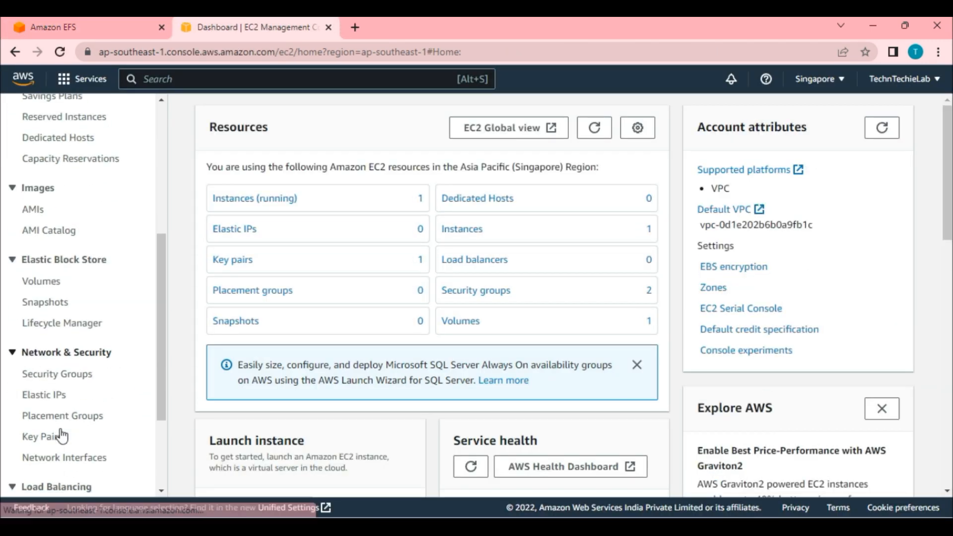
click(77, 377)
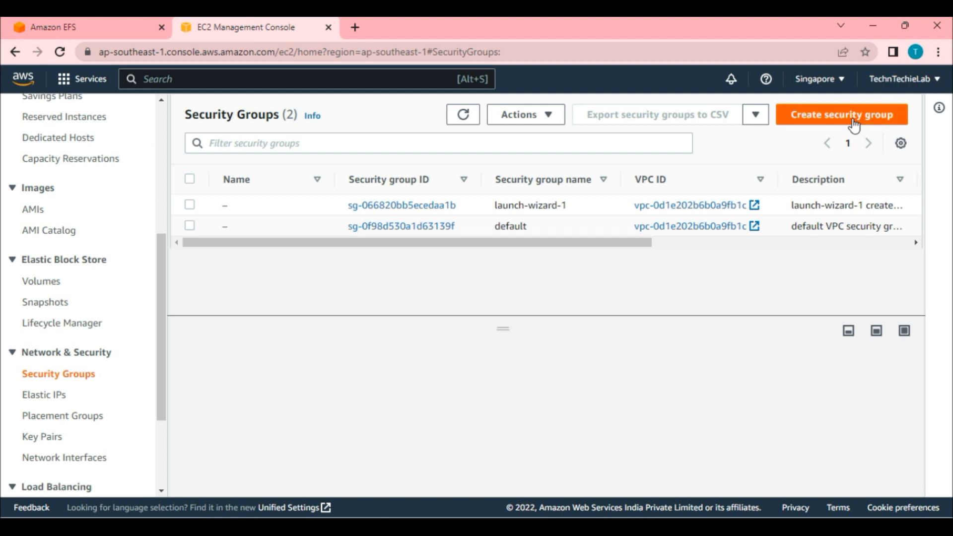
Start a new security group named EFS Demo with the description EFS Security Group
click(853, 124)
click(289, 279)
text(EFS Demo)
scroll(288, 277, down, 3)
click(329, 211)
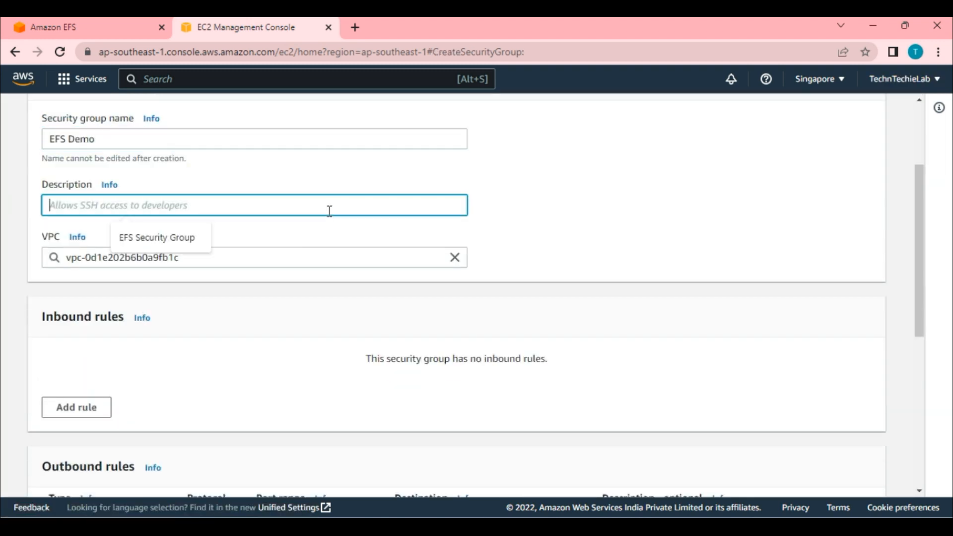
click(185, 240)
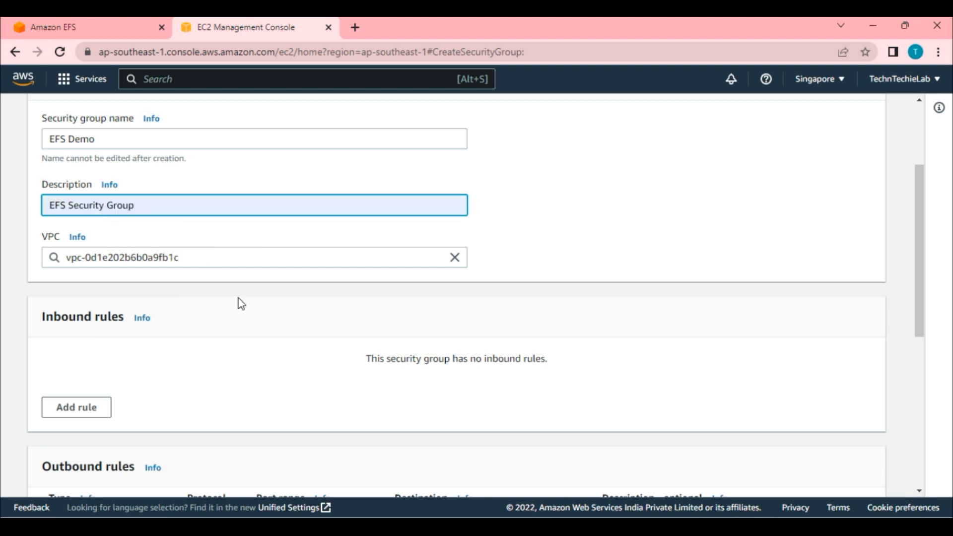
Examine the VPC, inbound rules and outbound rules of the new security group
scroll(238, 298, up, 3)
scroll(278, 290, down, 1)
scroll(114, 276, down, 2)
scroll(267, 300, down, 3)
scroll(102, 270, down, 3)
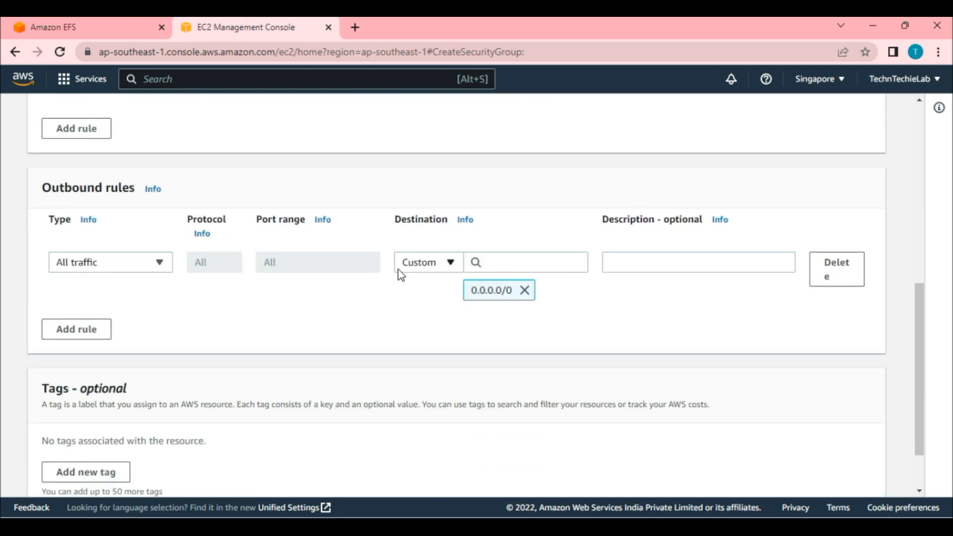
scroll(293, 330, up, 3)
scroll(293, 330, down, 3)
scroll(855, 325, down, 2)
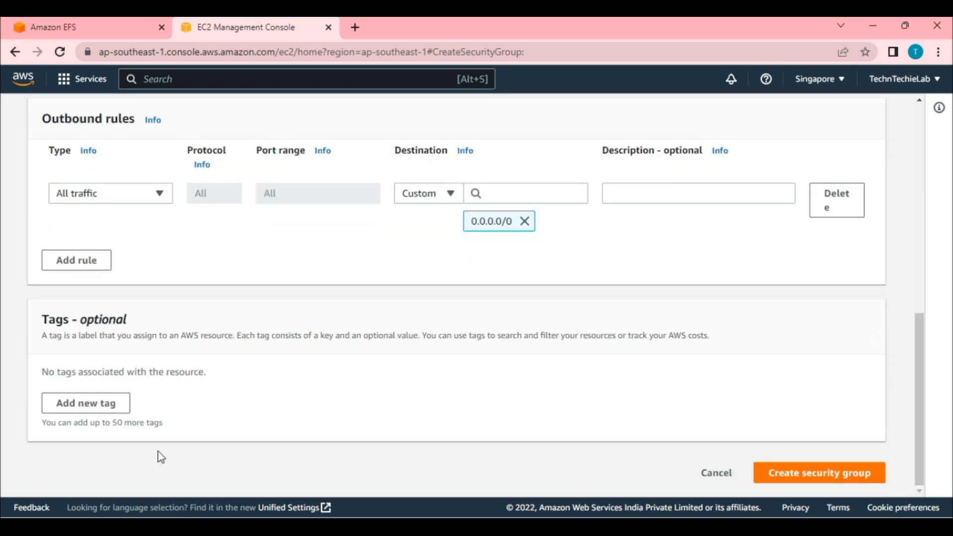
Add a tag with key EFS Test Demo and value EFS Test, and create the security group
click(95, 404)
text(EFS Test Demo)
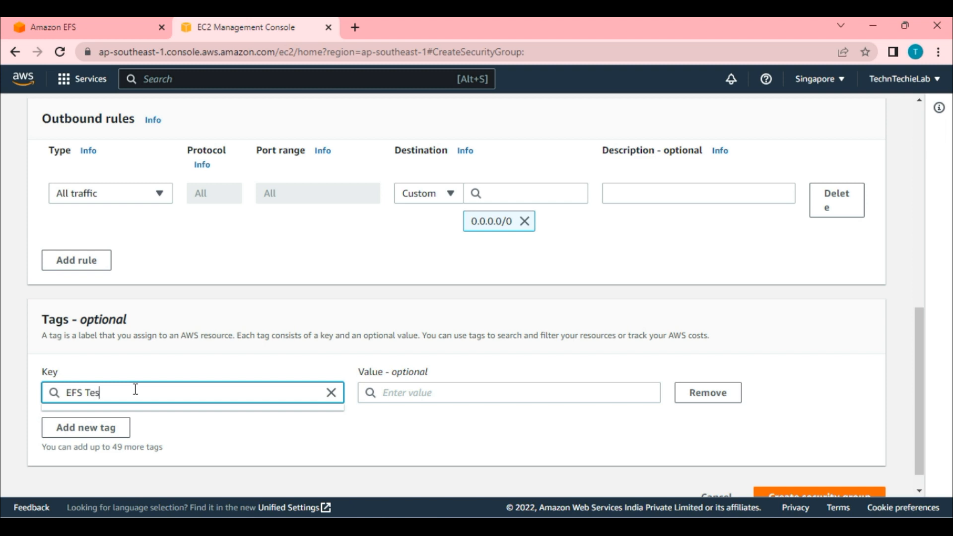
key(Tab)
text(EFS Test)
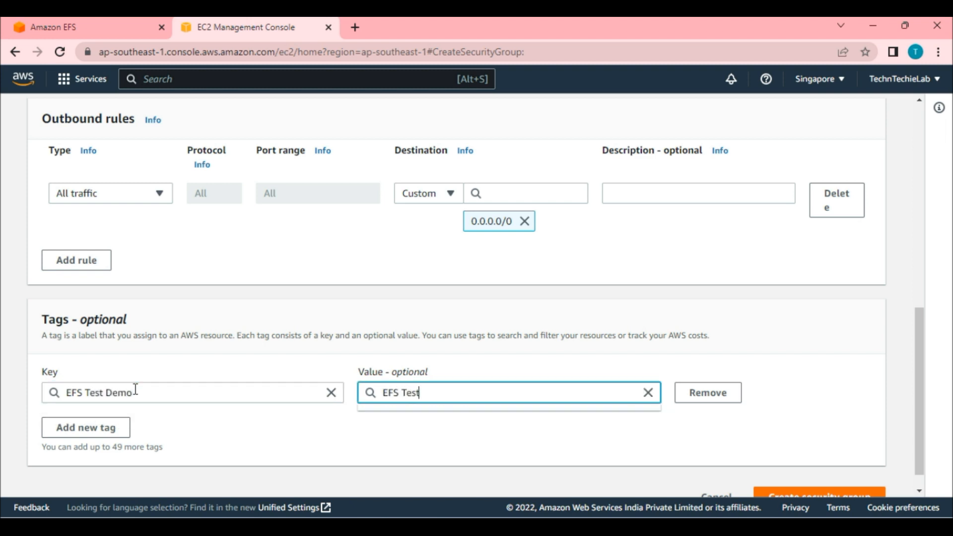
scroll(744, 431, down, 1)
click(832, 476)
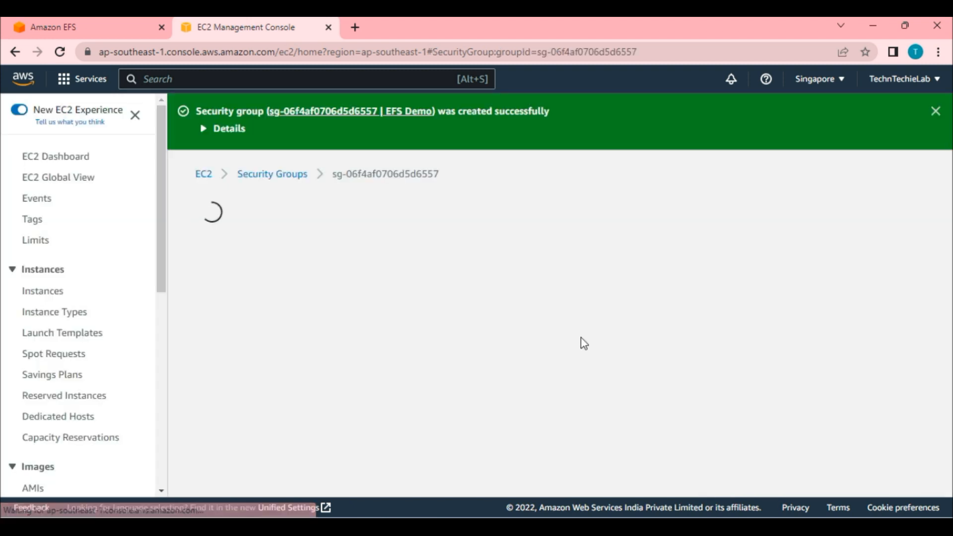
Switch to the Amazon EFS tab, clear the default security groups from the mount targets, and search for efs in the first target's groups
click(71, 18)
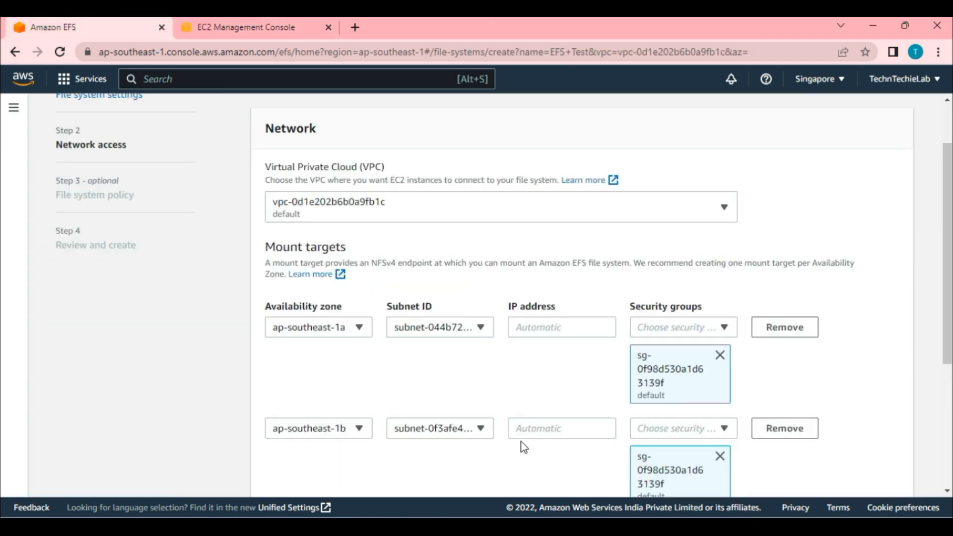
scroll(595, 379, down, 3)
scroll(503, 378, up, 3)
scroll(516, 381, down, 4)
click(720, 306)
click(719, 204)
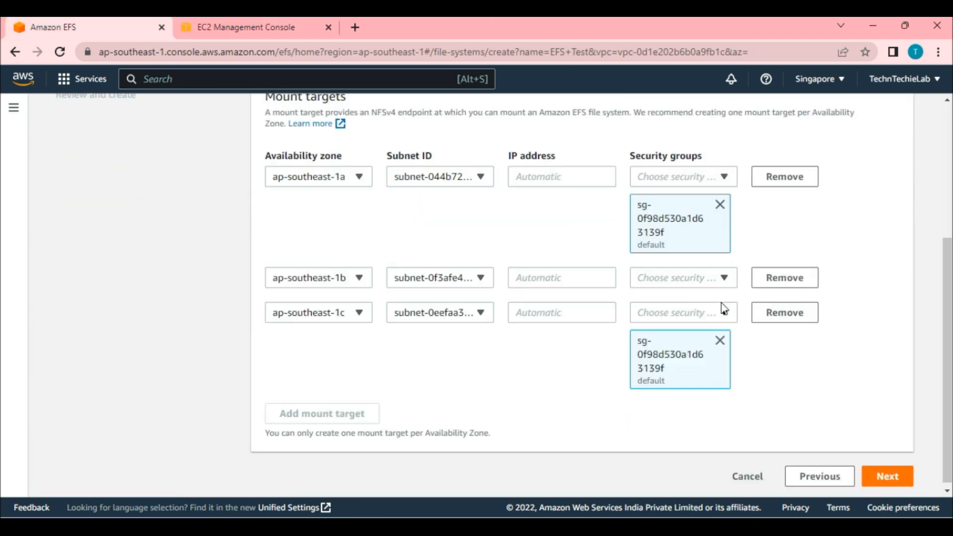
click(720, 337)
click(674, 309)
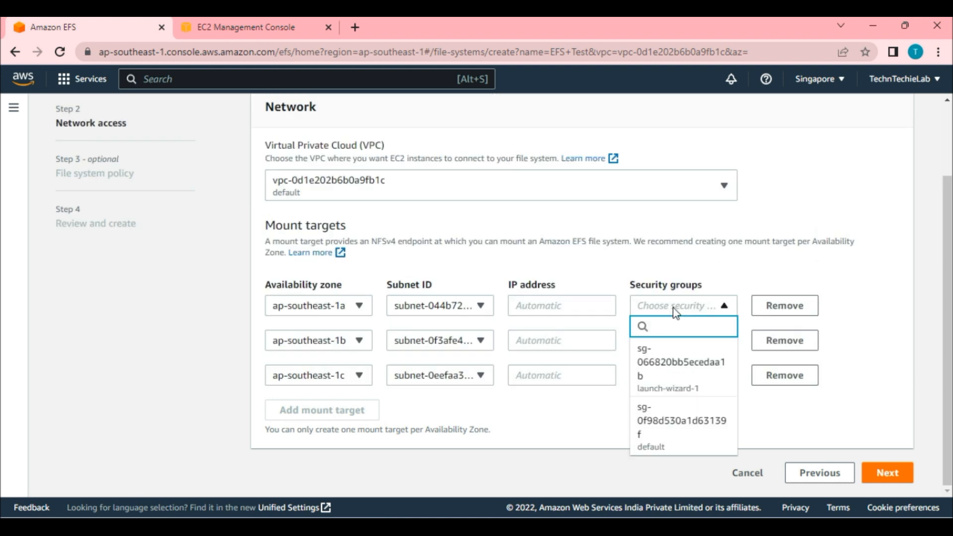
text(efs)
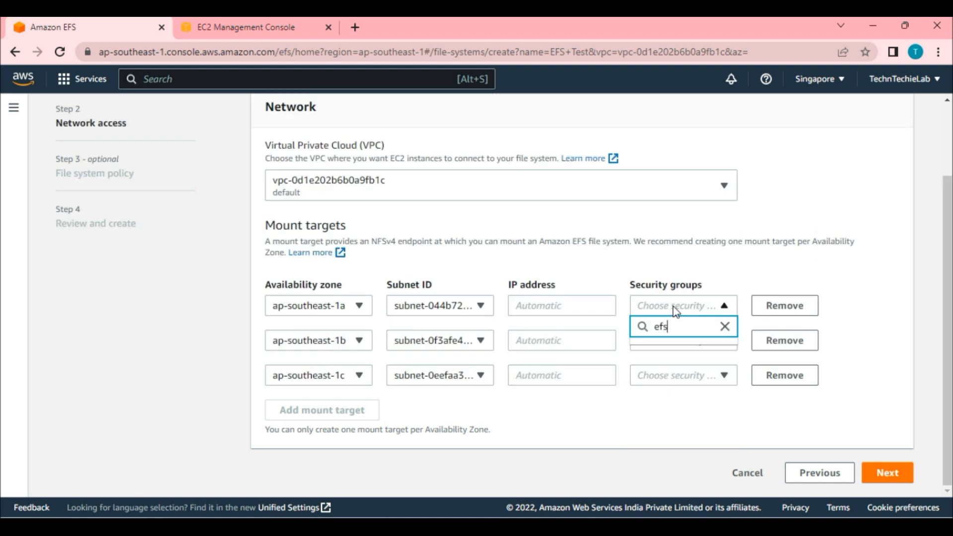
click(676, 312)
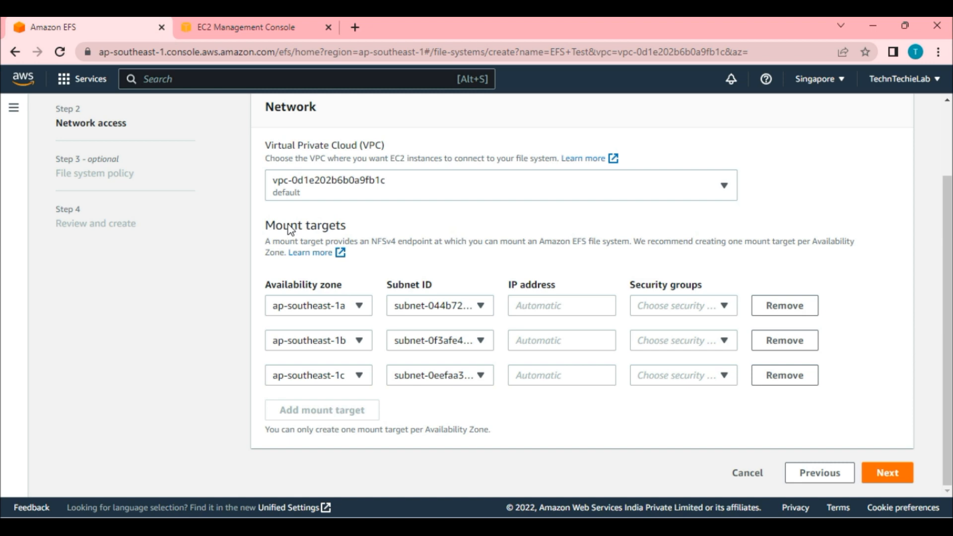
Reload the file system creation page and proceed from the file system settings to Network access
scroll(248, 198, up, 2)
click(62, 54)
scroll(136, 189, down, 3)
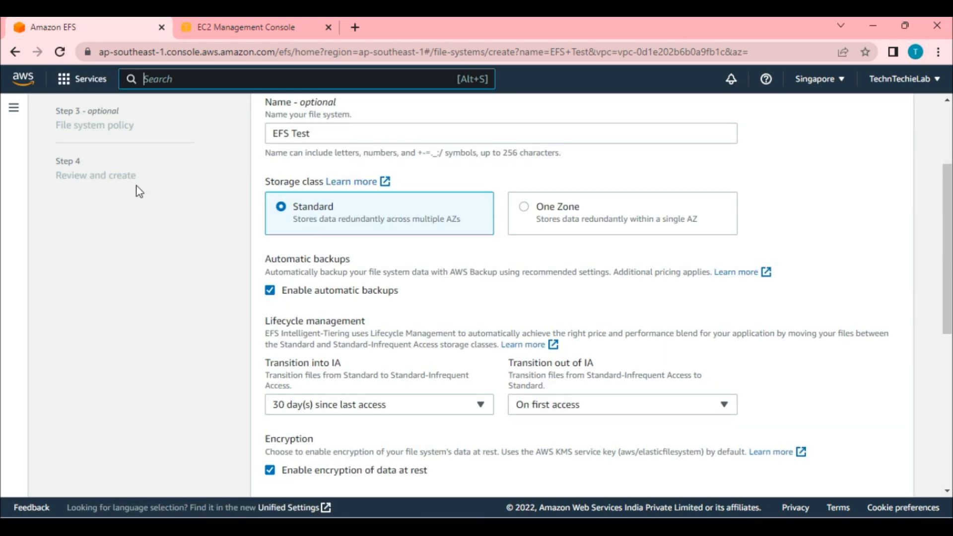
scroll(301, 268, up, 3)
scroll(297, 273, down, 7)
scroll(348, 392, down, 3)
click(882, 471)
scroll(791, 385, down, 2)
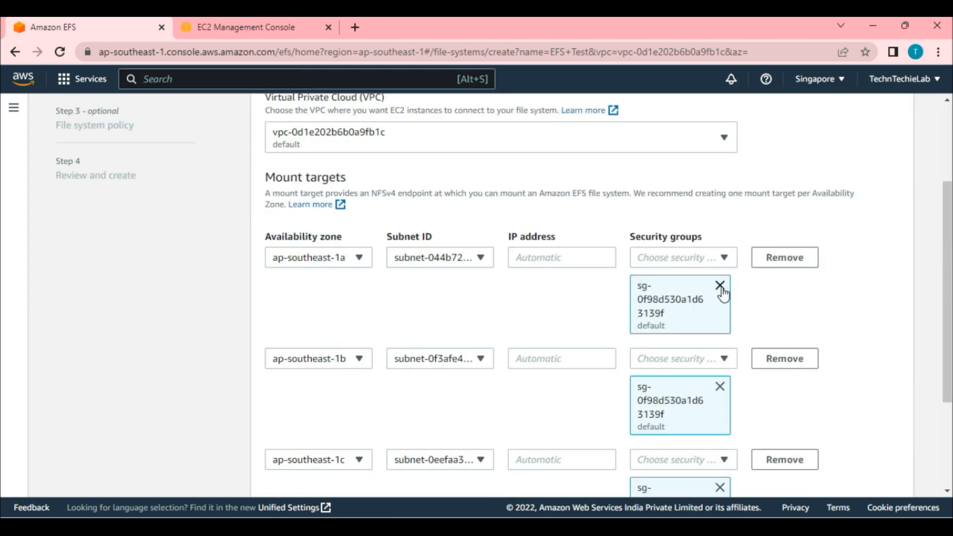
Remove the default security group from all three mount targets
click(717, 284)
click(718, 323)
click(719, 356)
Assign the EFS Demo security group to the ap-southeast-1a, ap-southeast-1b and ap-southeast-1c mount targets
click(678, 305)
text(efs)
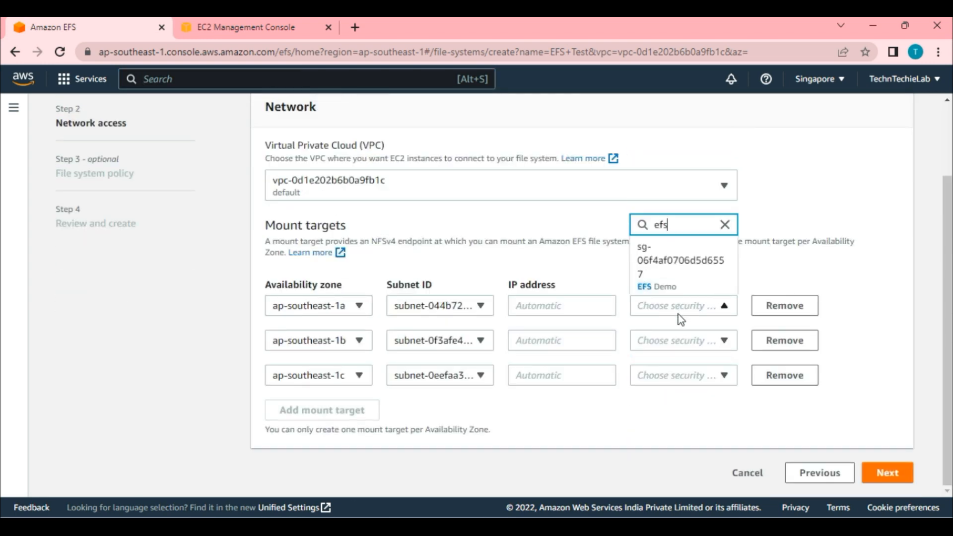
click(675, 290)
click(854, 341)
scroll(843, 347, down, 1)
click(677, 340)
text(efs)
click(680, 297)
click(919, 281)
scroll(866, 330, down, 1)
click(680, 374)
text(efs)
click(675, 337)
Accept the network access settings and continue past the optional file system policy without adding a policy
scroll(878, 359, down, 1)
scroll(676, 358, up, 3)
scroll(655, 364, down, 3)
scroll(660, 365, up, 1)
scroll(844, 390, down, 1)
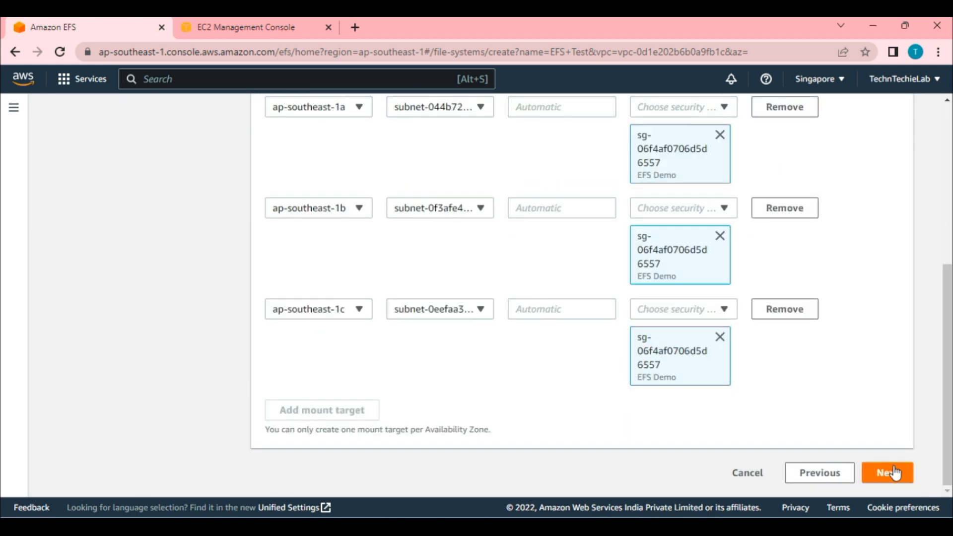
click(892, 475)
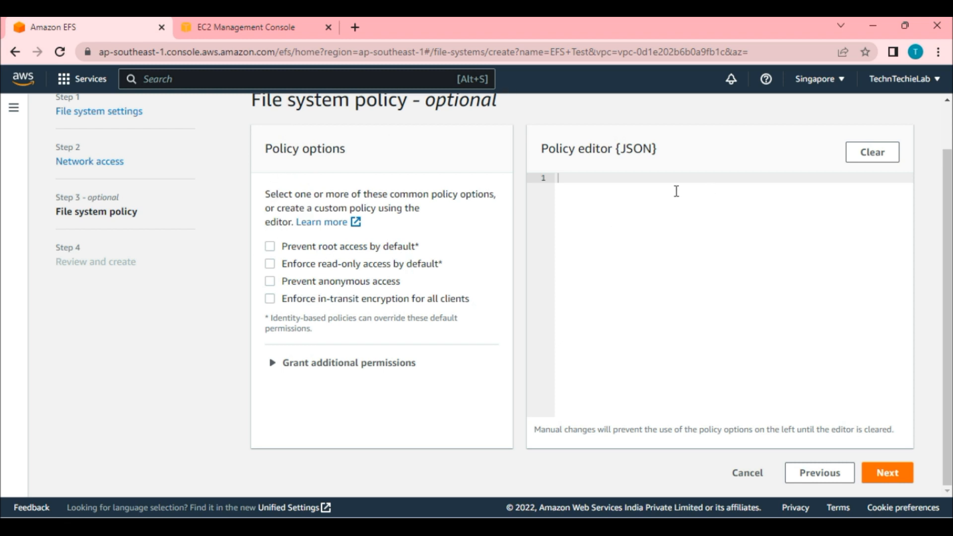
click(887, 472)
Review the configuration and create the EFS Test file system, checking its details in the file systems list
scroll(670, 330, up, 3)
scroll(672, 332, down, 6)
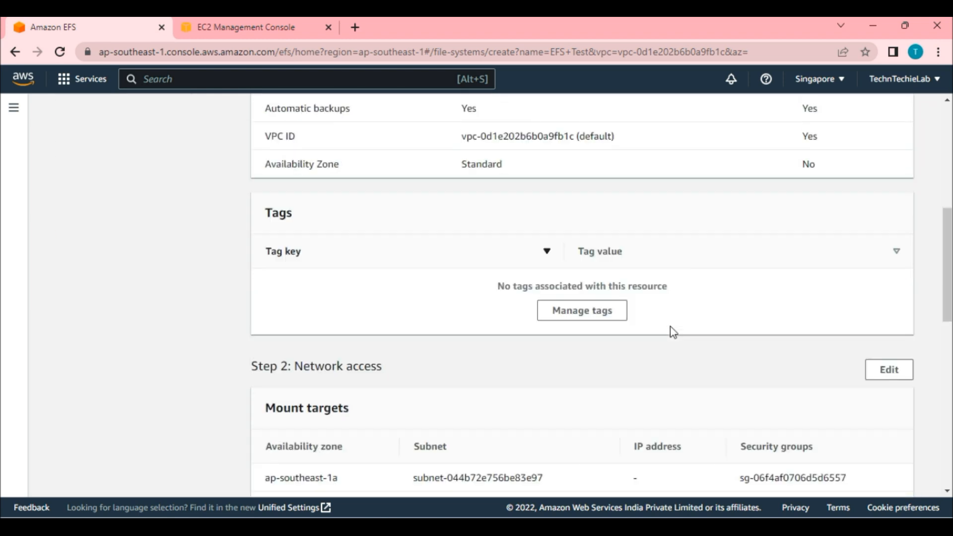
scroll(569, 351, up, 1)
scroll(570, 351, down, 4)
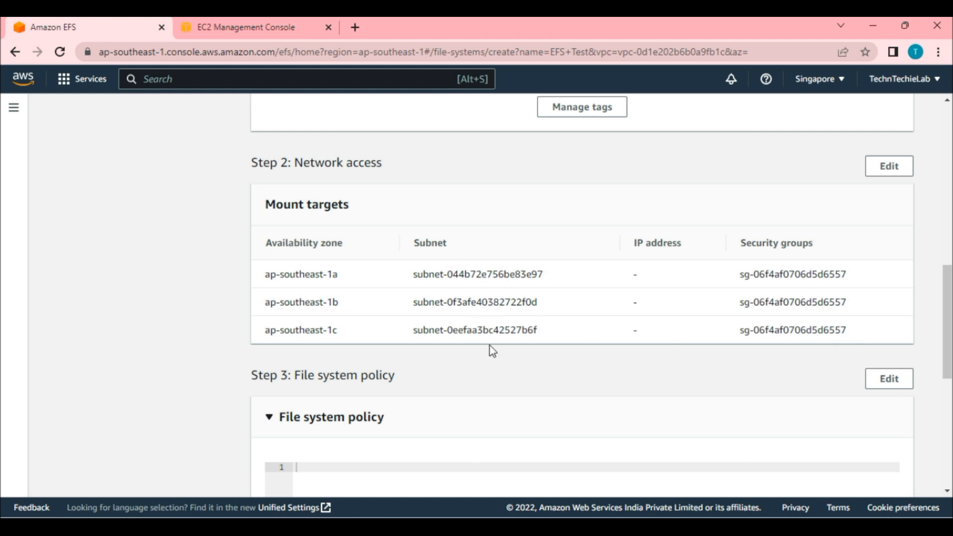
scroll(562, 346, down, 3)
scroll(574, 347, up, 1)
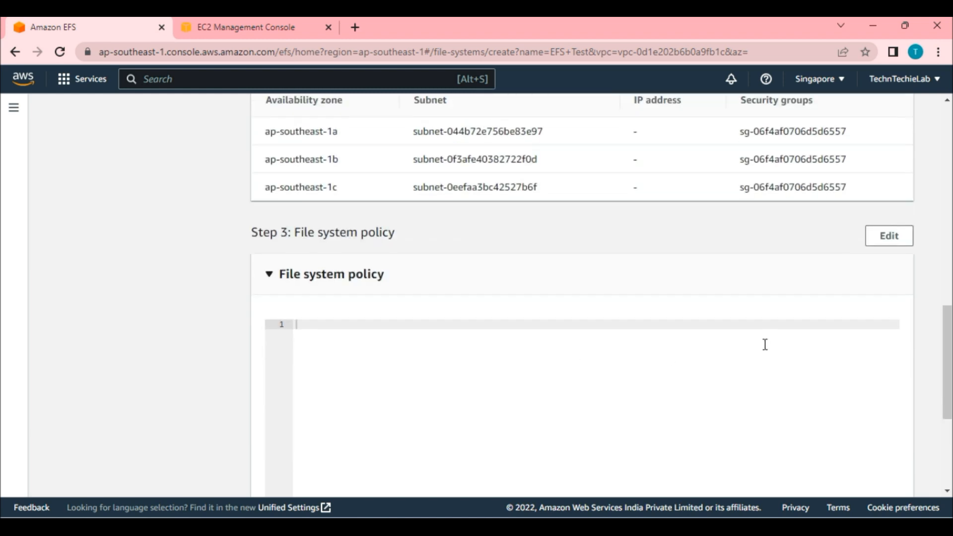
scroll(763, 345, down, 7)
click(884, 474)
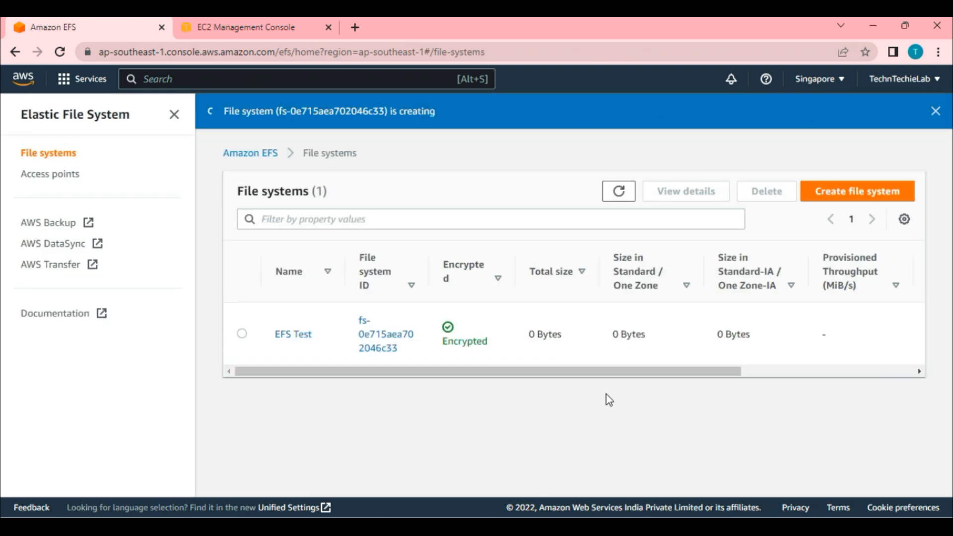
drag(678, 371, 861, 376)
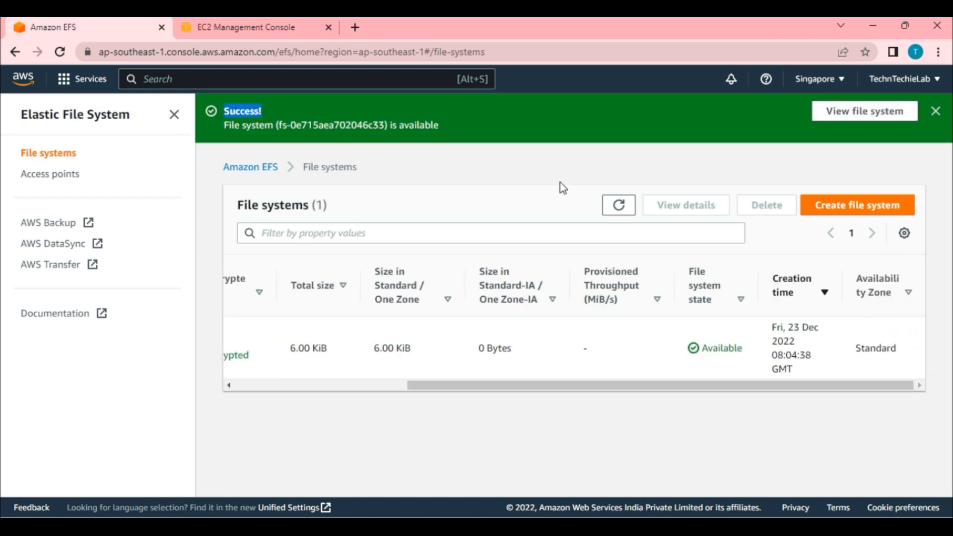
drag(650, 389, 511, 417)
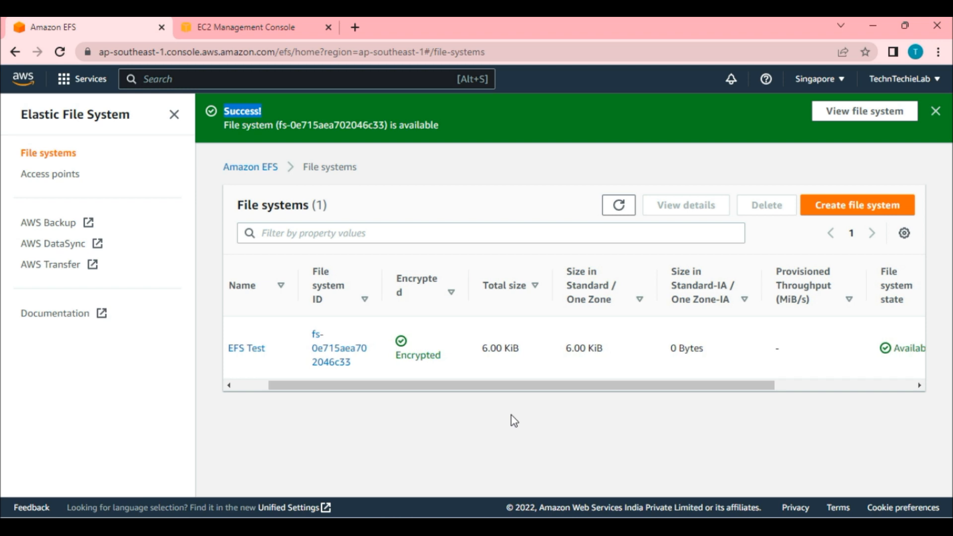
Switch to the EC2 tab and start launching a new instance named Instance 1
click(251, 31)
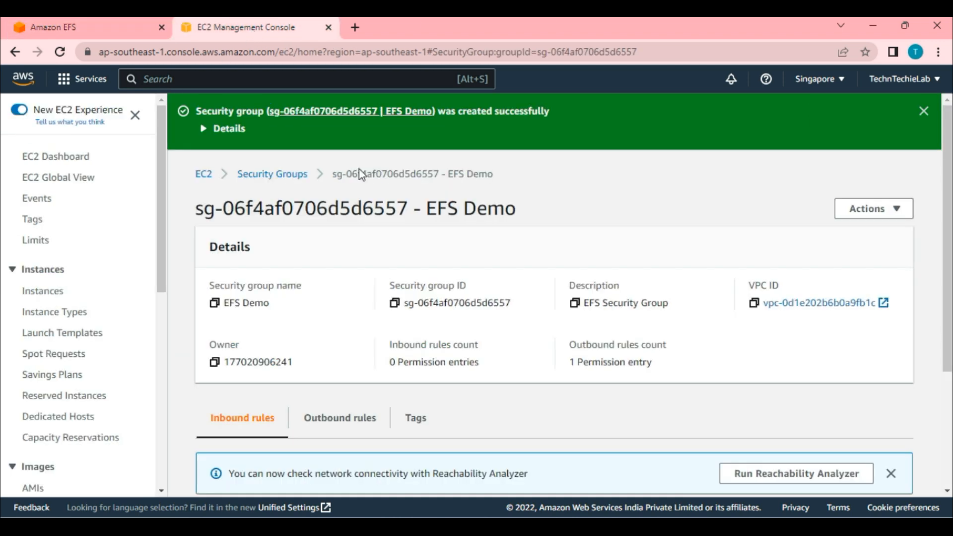
click(37, 294)
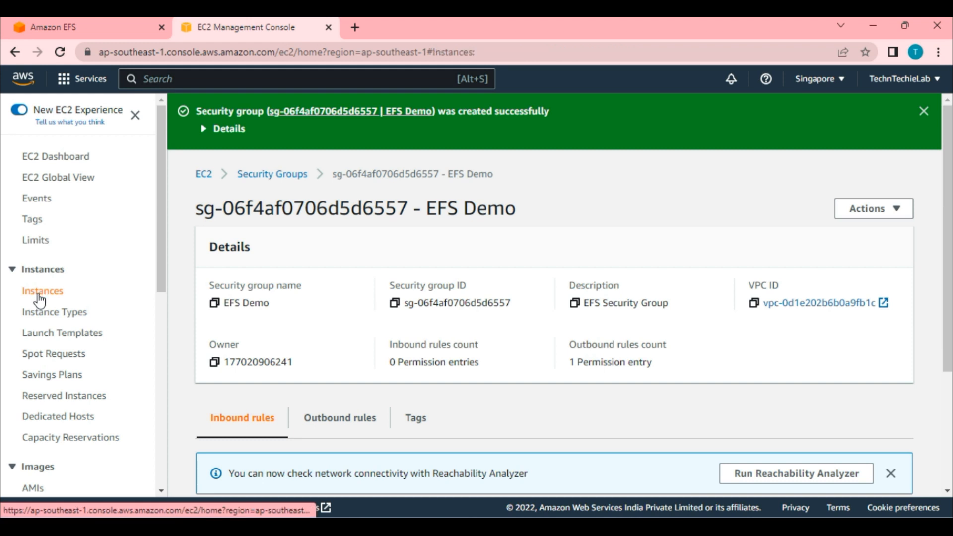
click(873, 111)
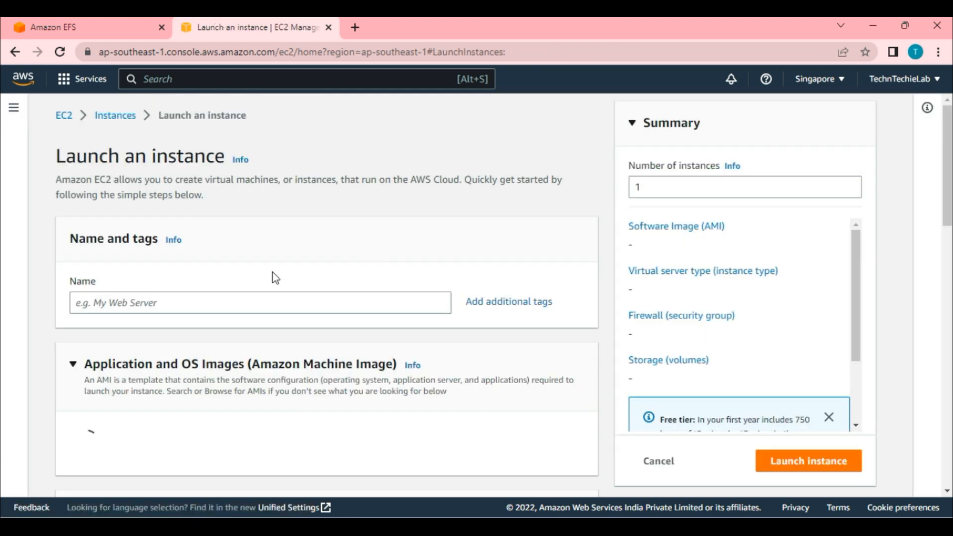
click(248, 304)
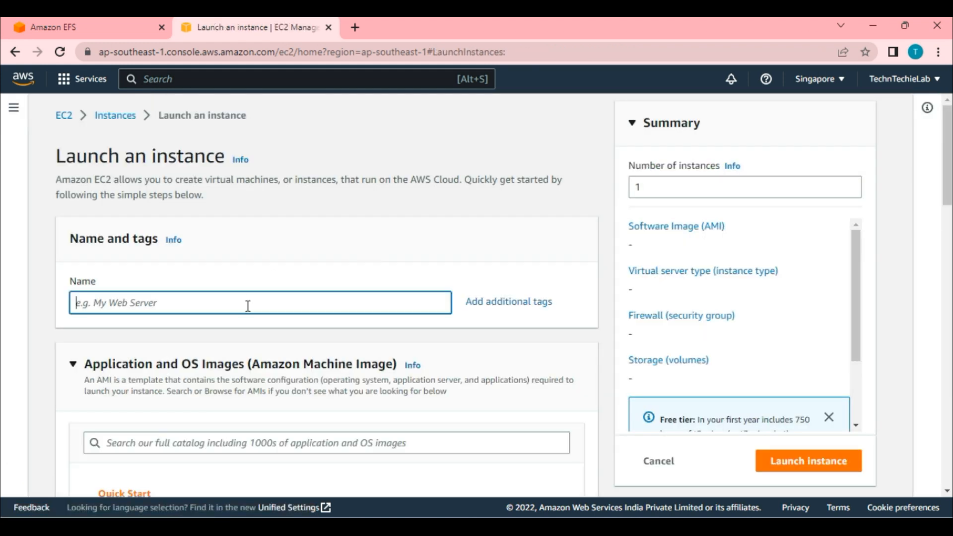
text(Instance)
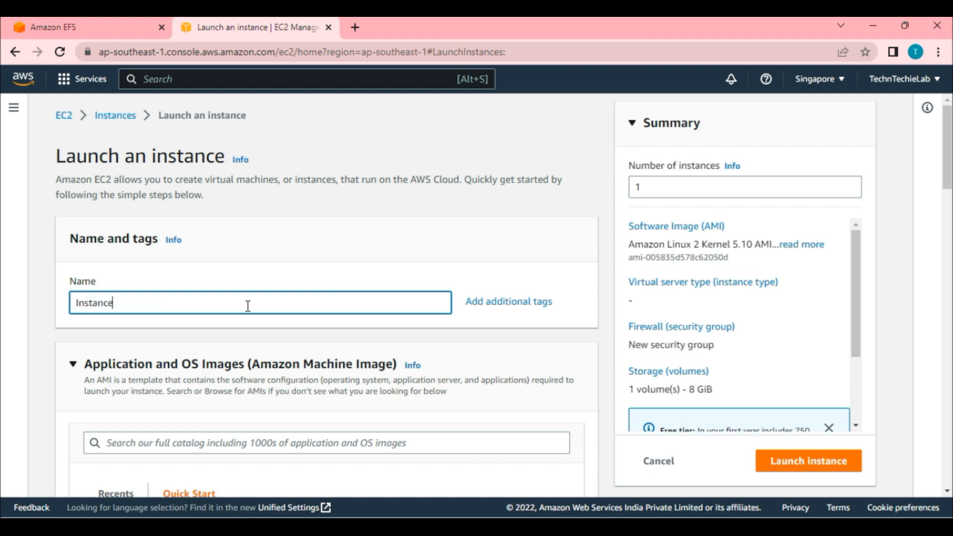
text(1)
Keep the Amazon Linux 2 image and t2.micro instance type, and select Linux Key Pair as the key pair
scroll(248, 304, down, 4)
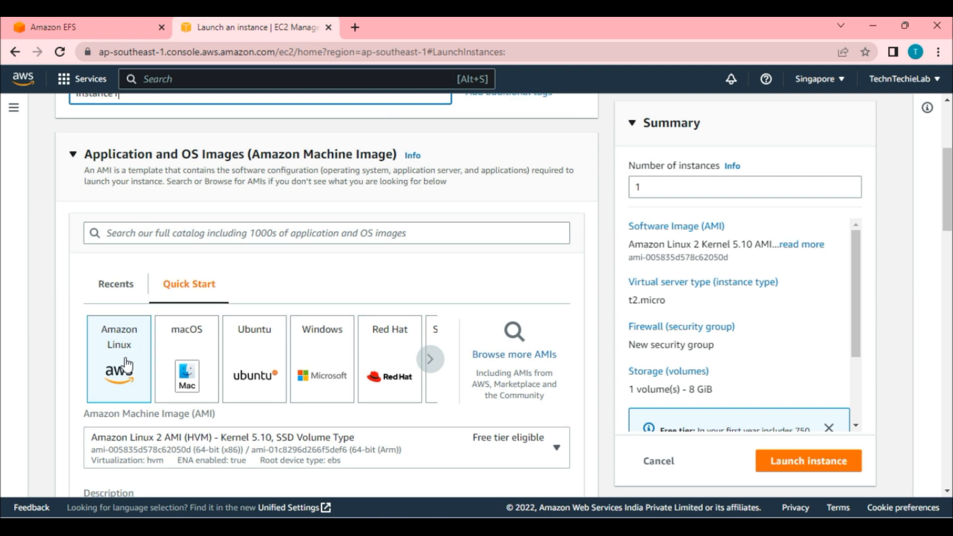
scroll(121, 367, down, 5)
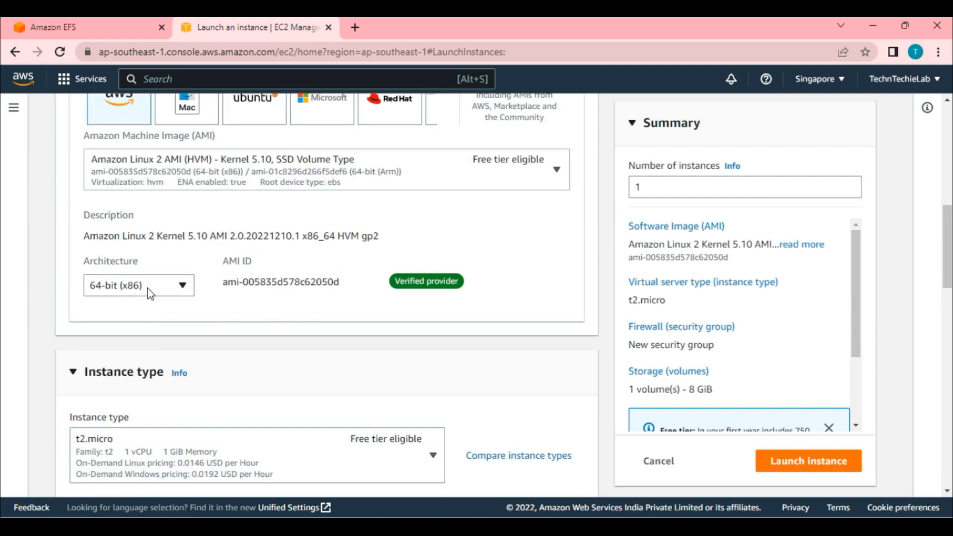
scroll(214, 301, down, 3)
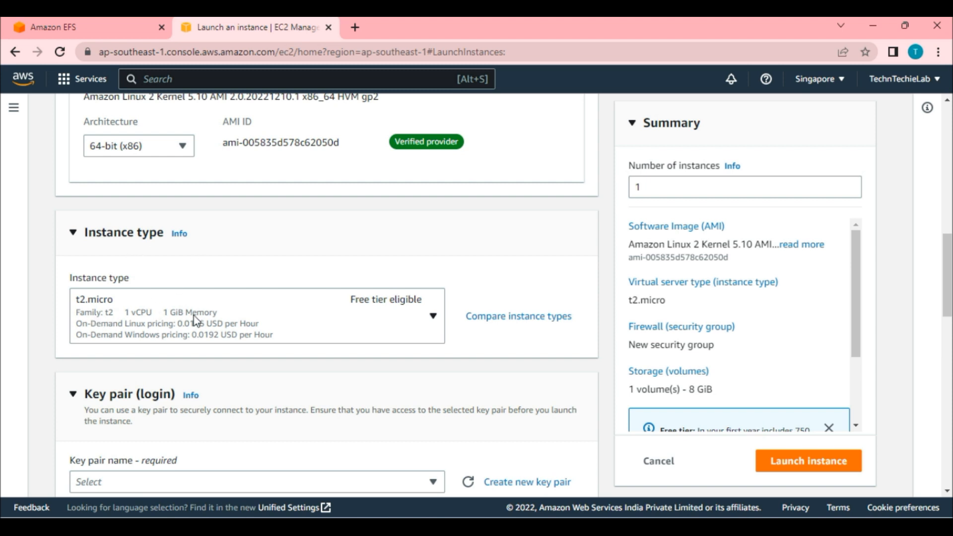
scroll(197, 320, down, 3)
click(178, 342)
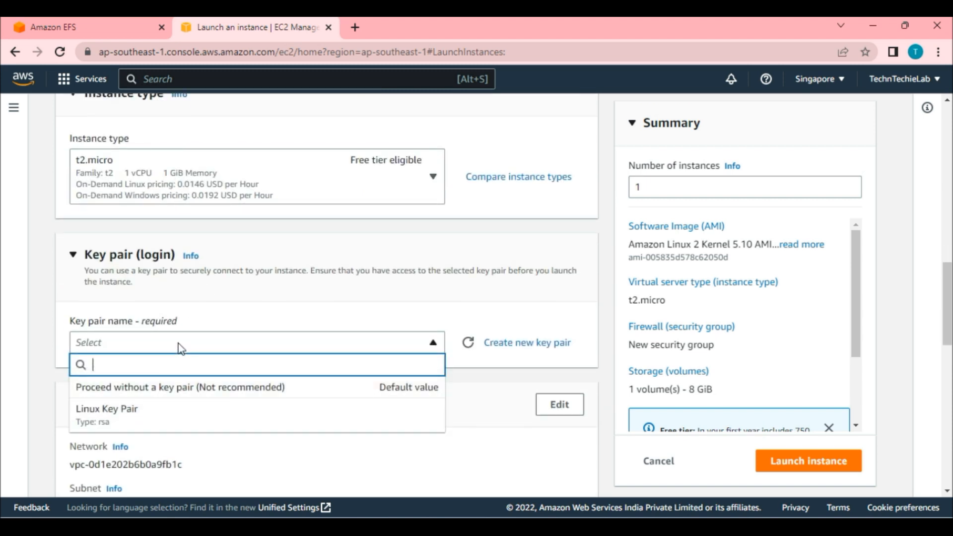
click(171, 418)
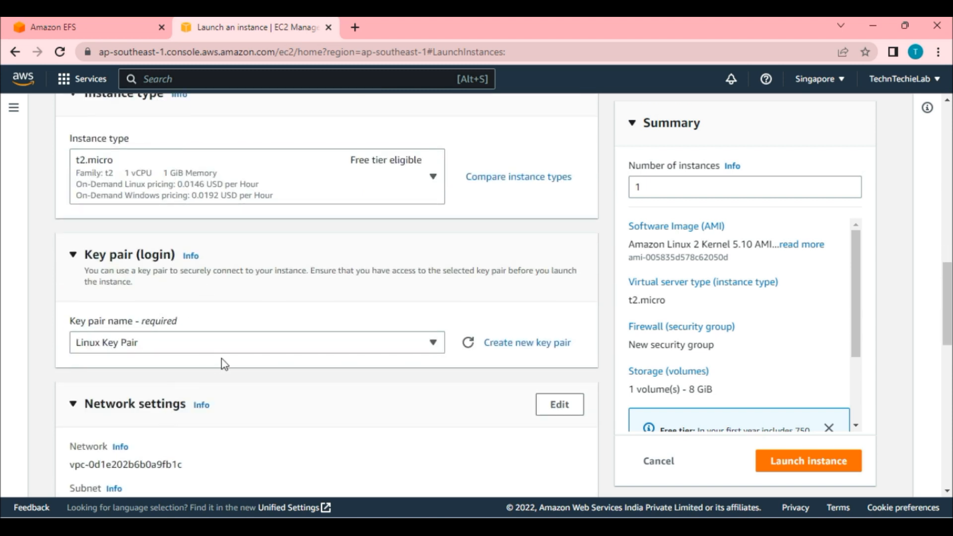
Edit the instance's network settings and choose the subnet in availability zone ap-southeast-1b
scroll(220, 364, down, 3)
scroll(261, 314, down, 2)
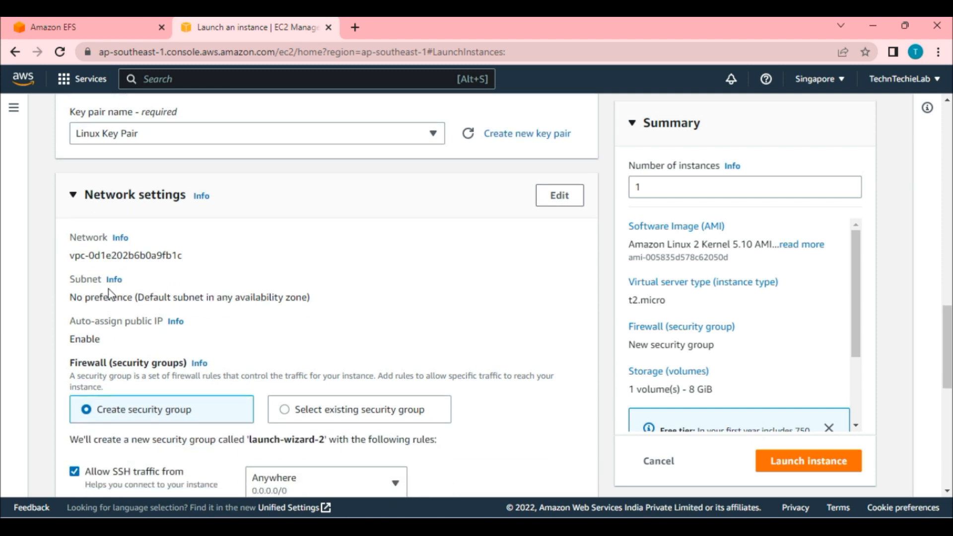
scroll(97, 280, down, 2)
scroll(116, 209, up, 3)
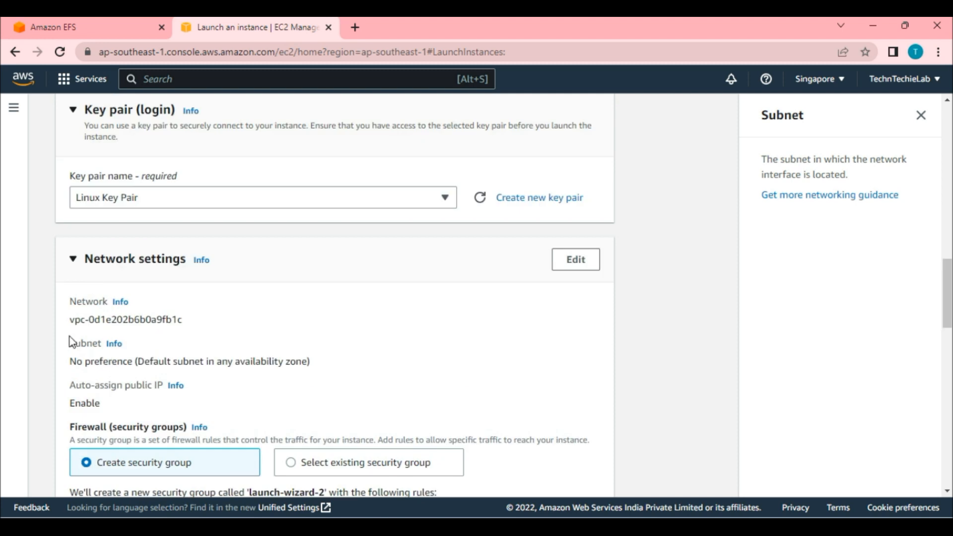
click(584, 262)
scroll(253, 242, down, 2)
click(253, 242)
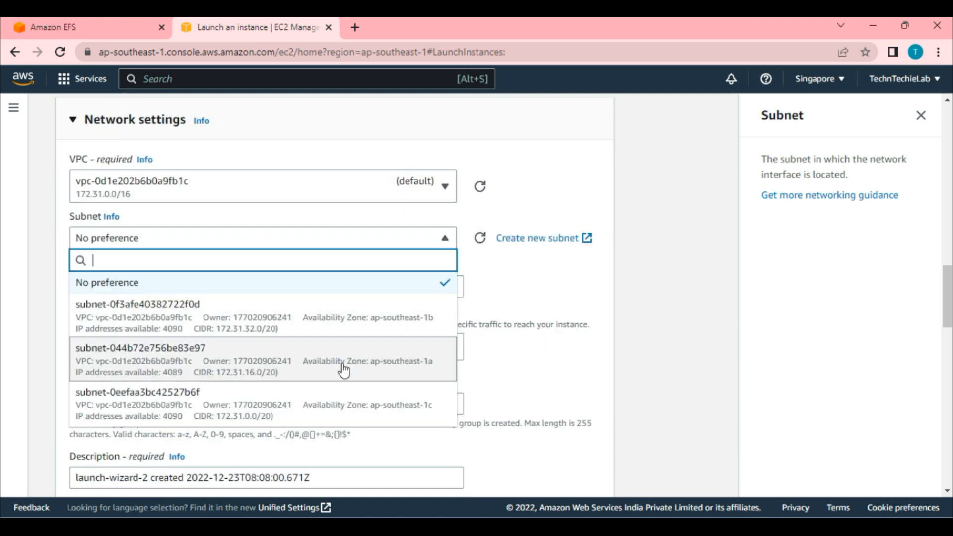
click(347, 315)
Use an existing security group for the instance's firewall and select launch-wizard-1
scroll(291, 232, down, 3)
click(291, 231)
click(281, 287)
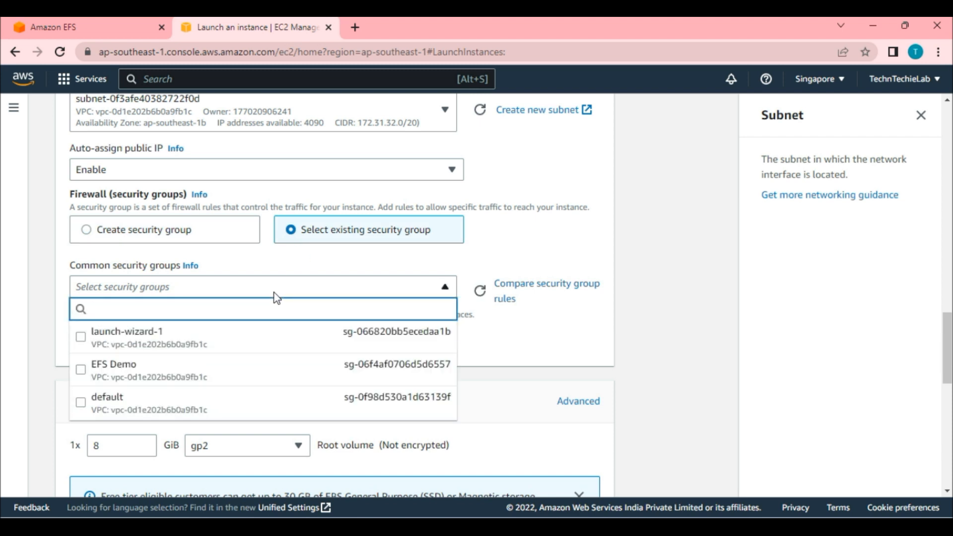
click(267, 337)
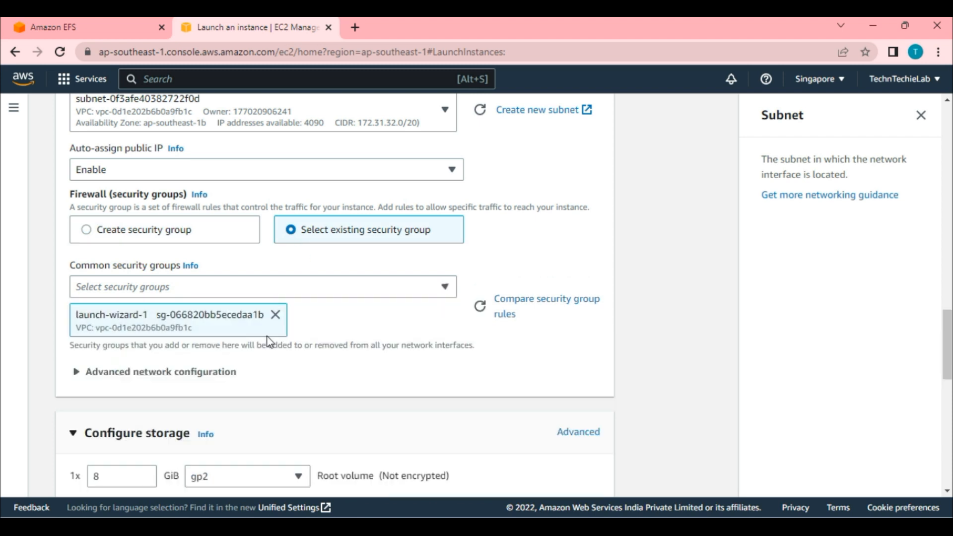
Examine the instance's storage configuration and its file systems entry
scroll(297, 337, down, 3)
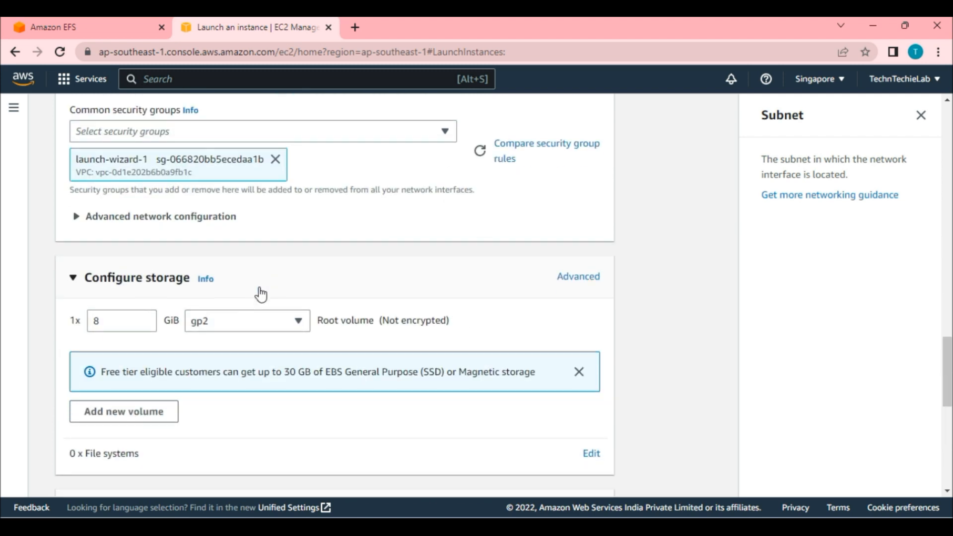
scroll(228, 298, down, 1)
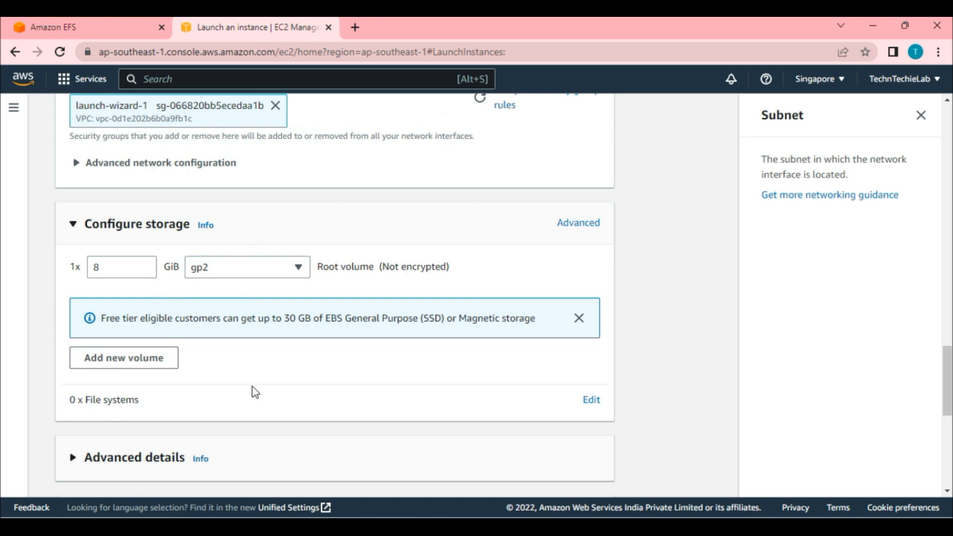
scroll(251, 389, down, 1)
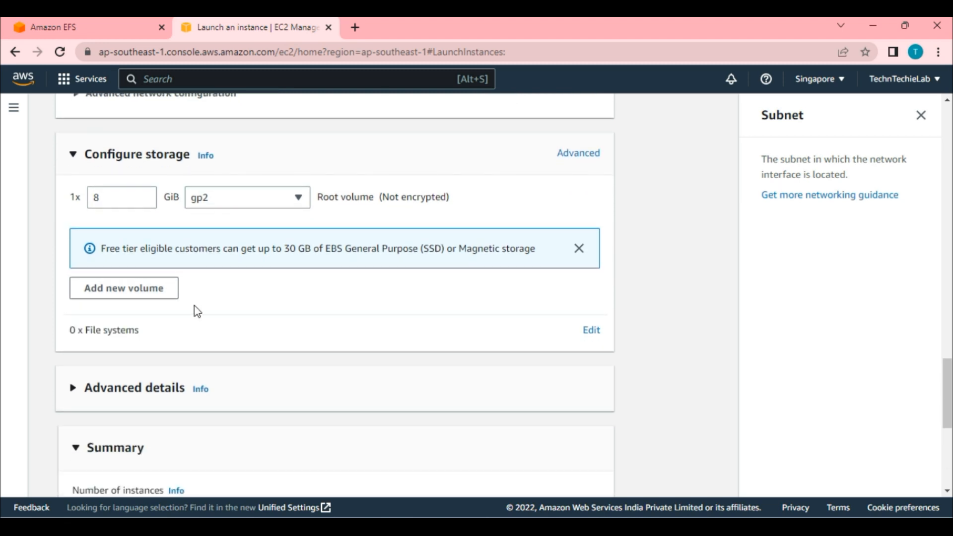
triple_click(195, 321)
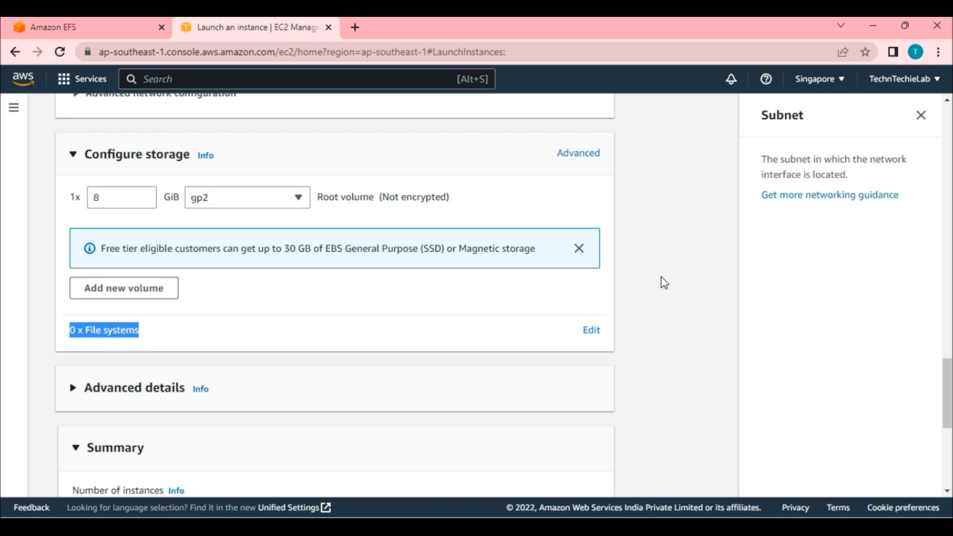
Add the EFS Test shared file system to the instance and copy its mount point, /mnt/efs/fs1
click(603, 328)
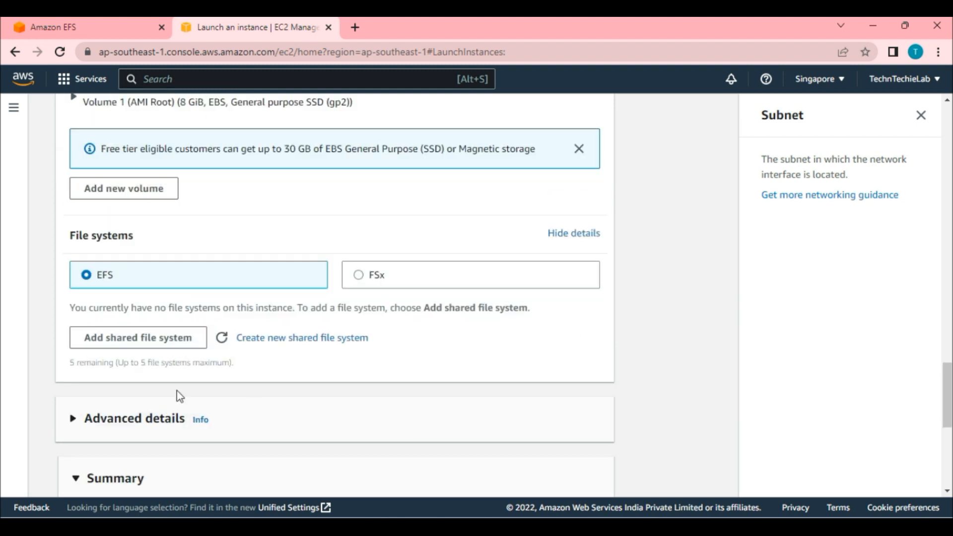
click(152, 339)
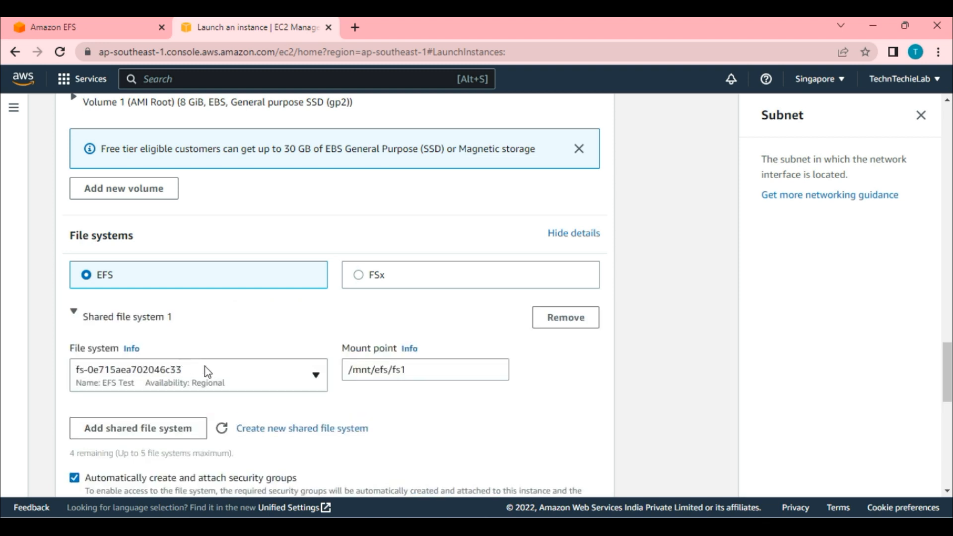
drag(416, 370, 351, 371)
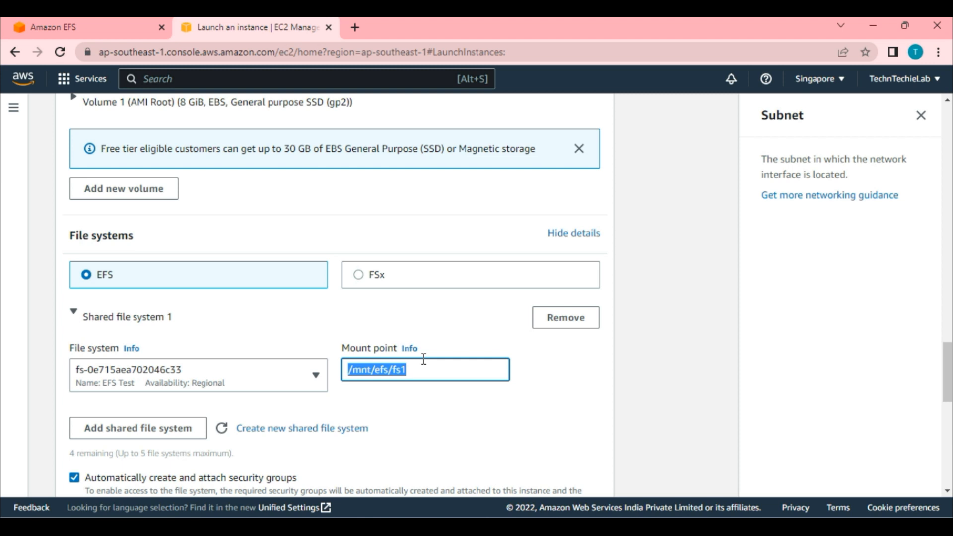
scroll(400, 407, down, 3)
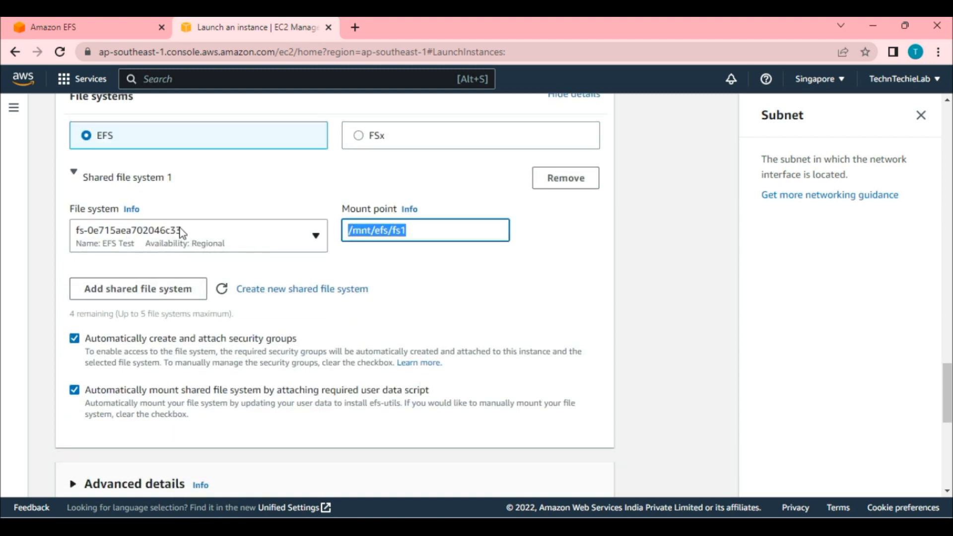
scroll(301, 331, down, 3)
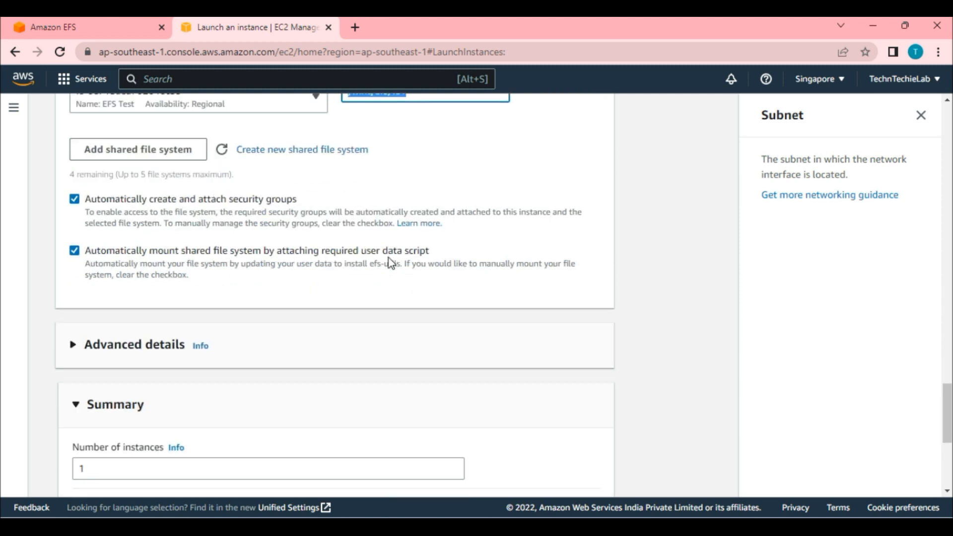
Review the configuration summary and launch the single instance
scroll(383, 264, down, 4)
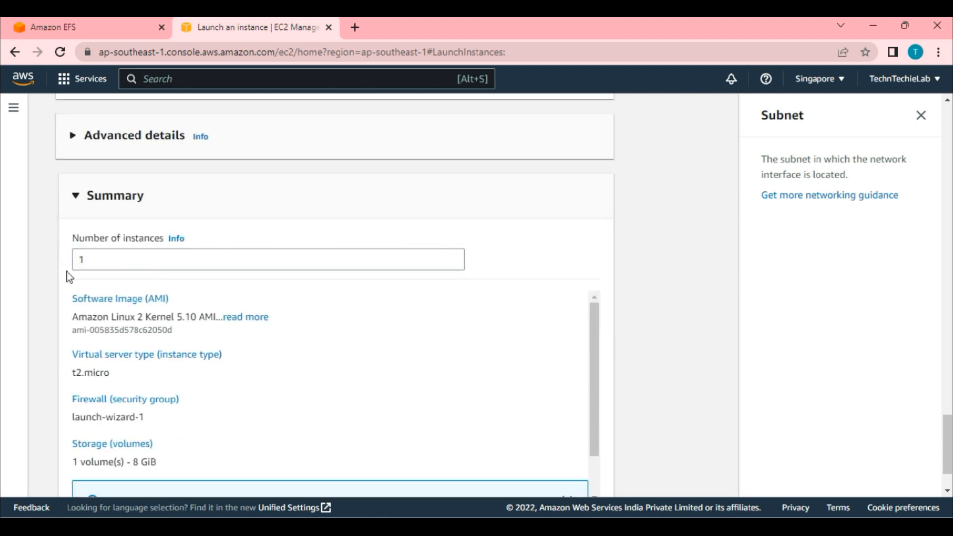
scroll(293, 366, down, 2)
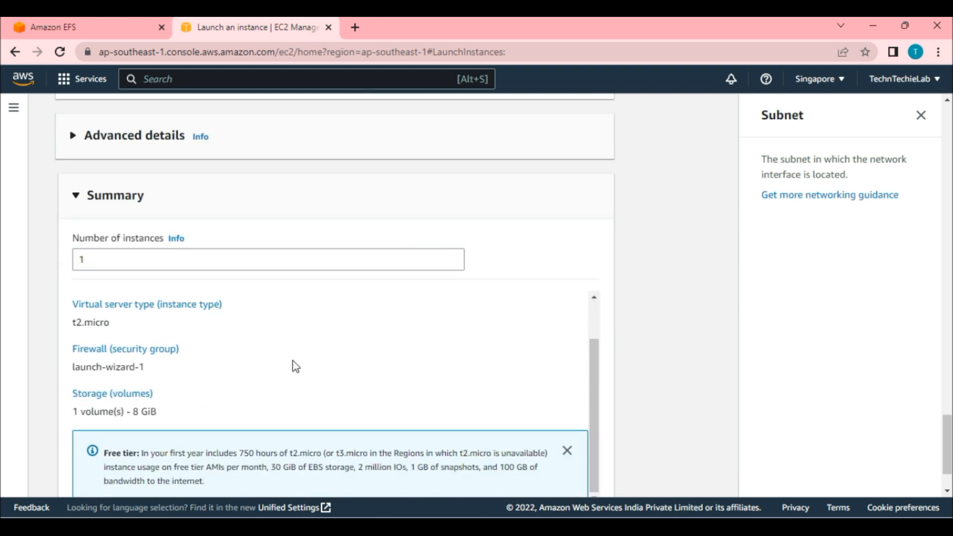
scroll(628, 365, down, 2)
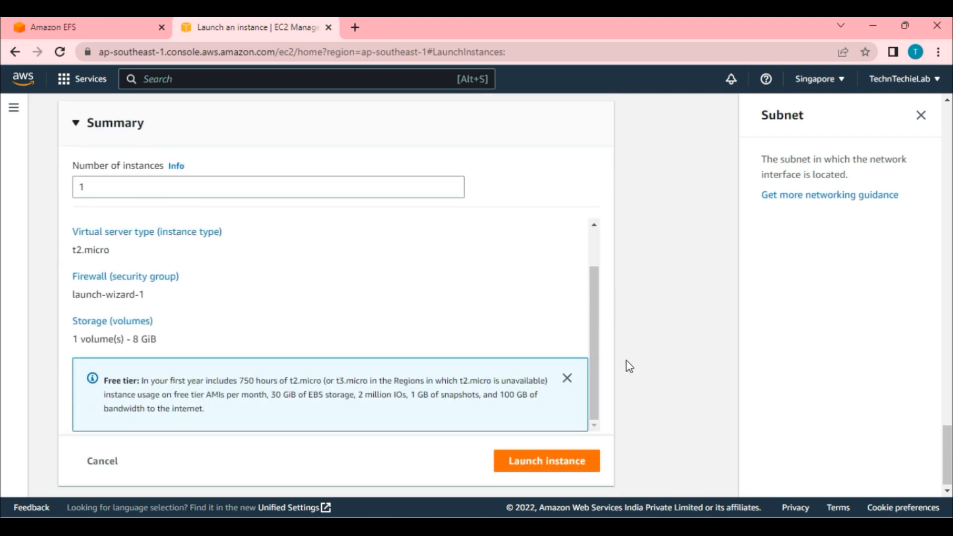
click(539, 460)
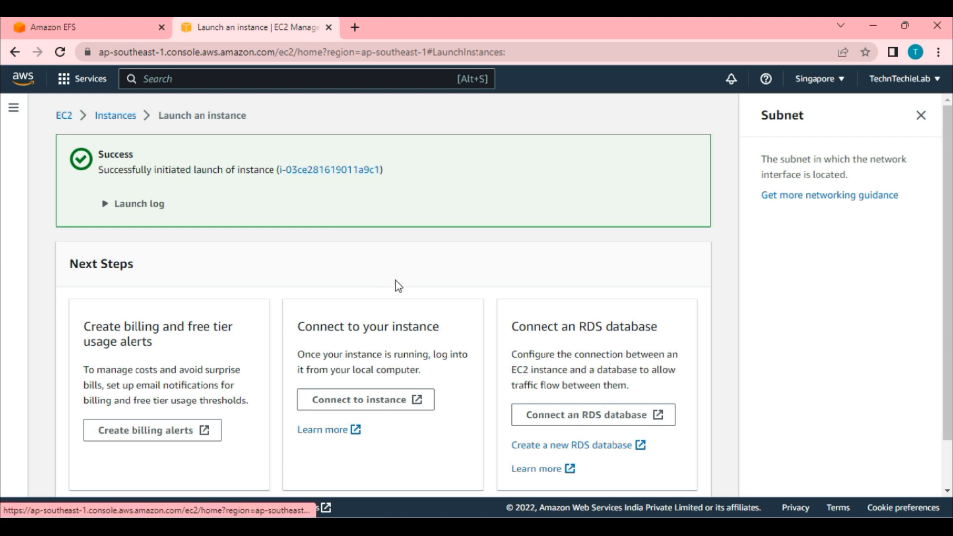
Open the newly launched instance in the instances list and refresh its state
scroll(540, 279, down, 2)
scroll(539, 279, up, 2)
scroll(540, 279, down, 2)
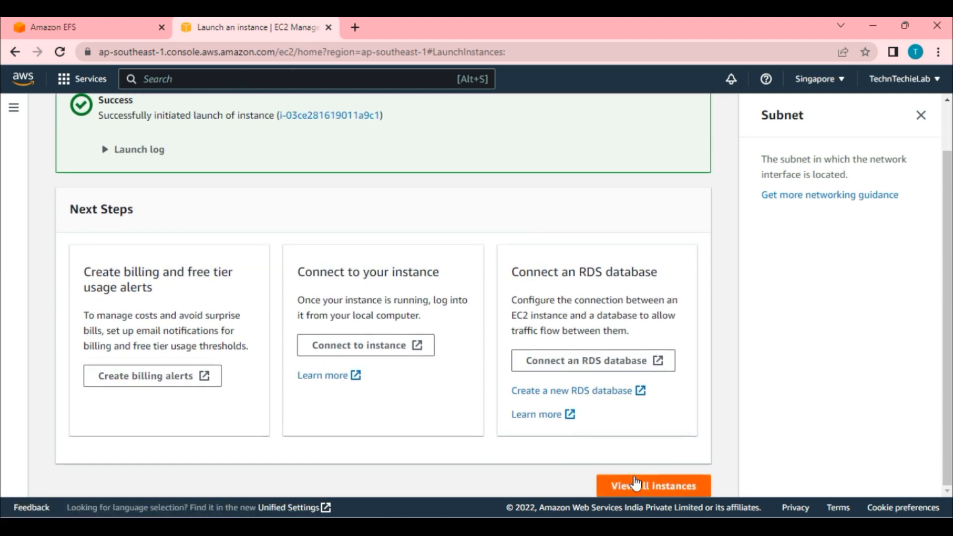
scroll(187, 161, up, 2)
click(299, 169)
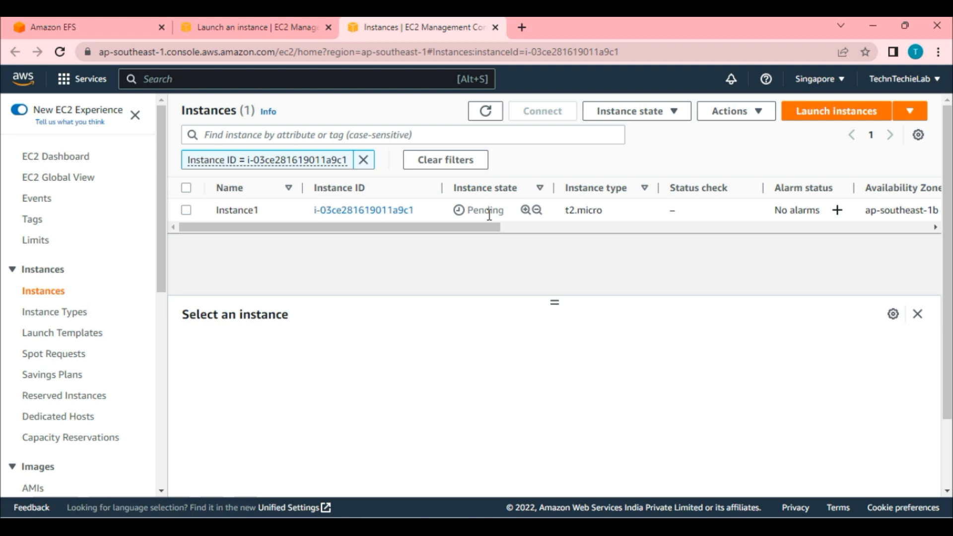
click(486, 113)
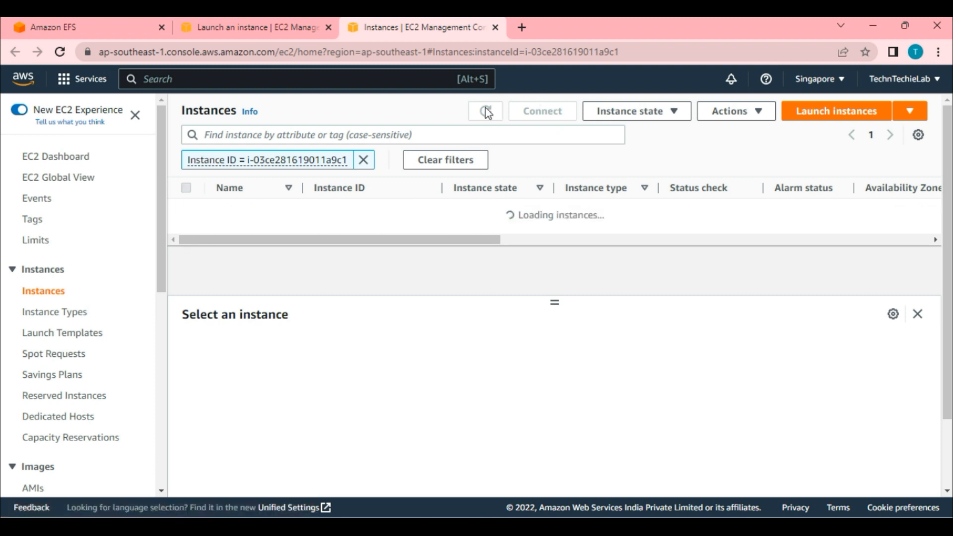
click(487, 115)
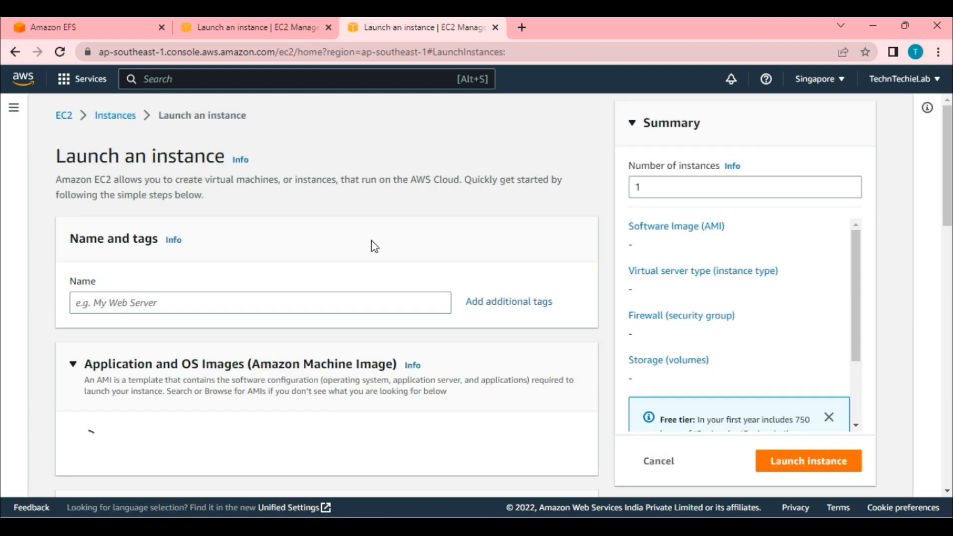
Set up a second instance named Instance2 with Linux Key Pair and a subnet in availability zone ap-southeast-1a
scroll(185, 161, down, 10)
scroll(322, 325, down, 5)
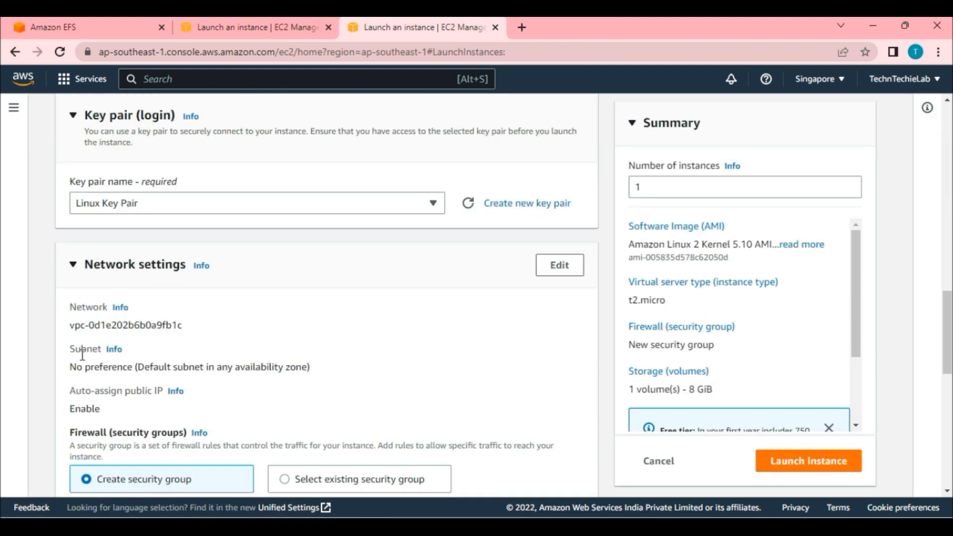
click(149, 366)
scroll(389, 364, down, 2)
click(214, 383)
scroll(536, 323, down, 3)
Assign an existing security group to Instance2's firewall
click(347, 245)
click(258, 303)
click(262, 365)
click(521, 365)
Add a shared EFS file system to Instance2's storage and launch the instance
scroll(308, 401, down, 4)
click(574, 406)
scroll(574, 406, down, 3)
click(159, 388)
scroll(159, 388, down, 3)
click(308, 273)
click(309, 273)
scroll(559, 372, down, 2)
click(808, 458)
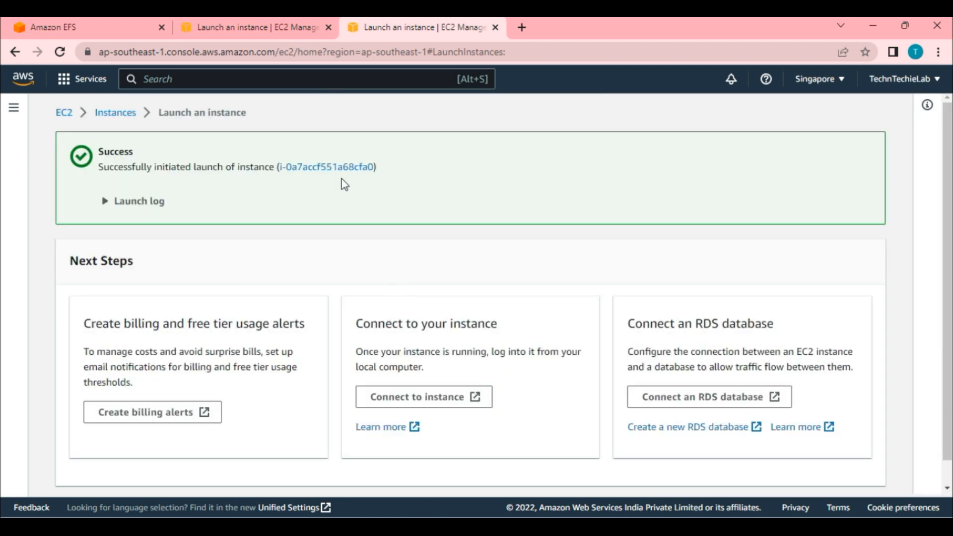
Open the instances list and check the entries for Instance1 and Instance2
click(347, 161)
click(357, 161)
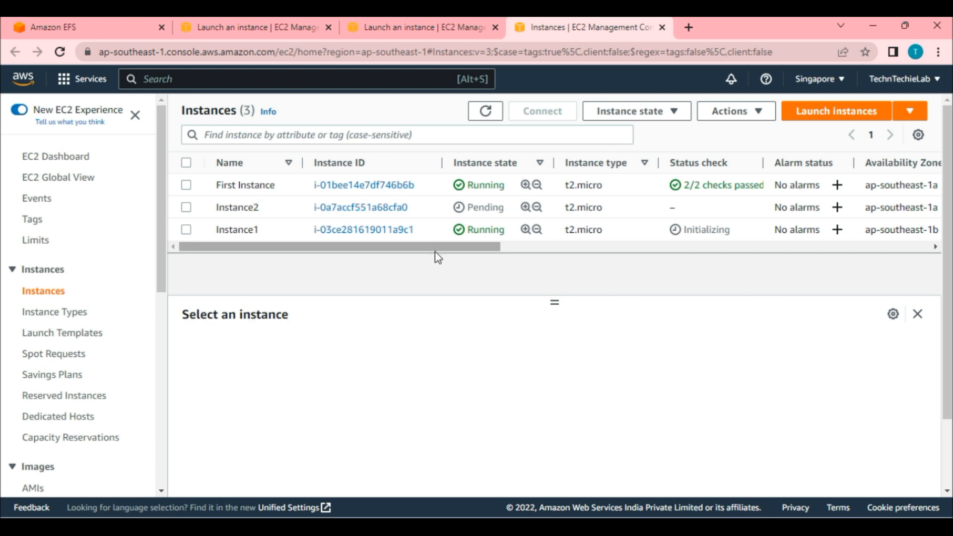
click(186, 229)
click(186, 207)
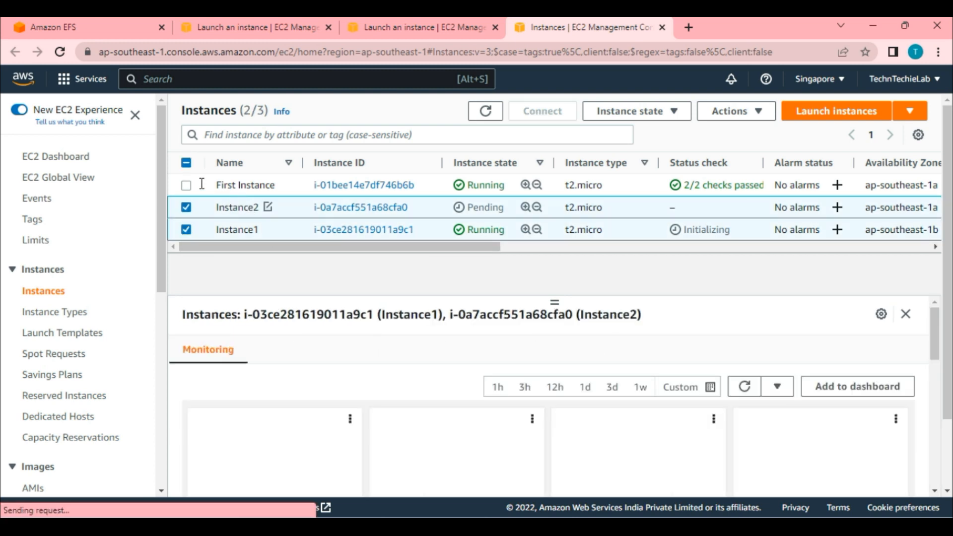
click(186, 207)
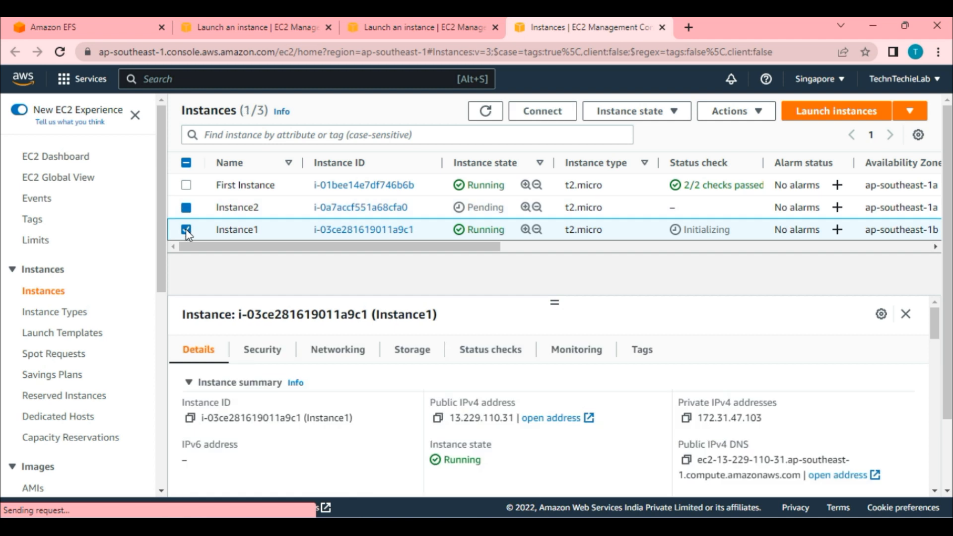
click(186, 229)
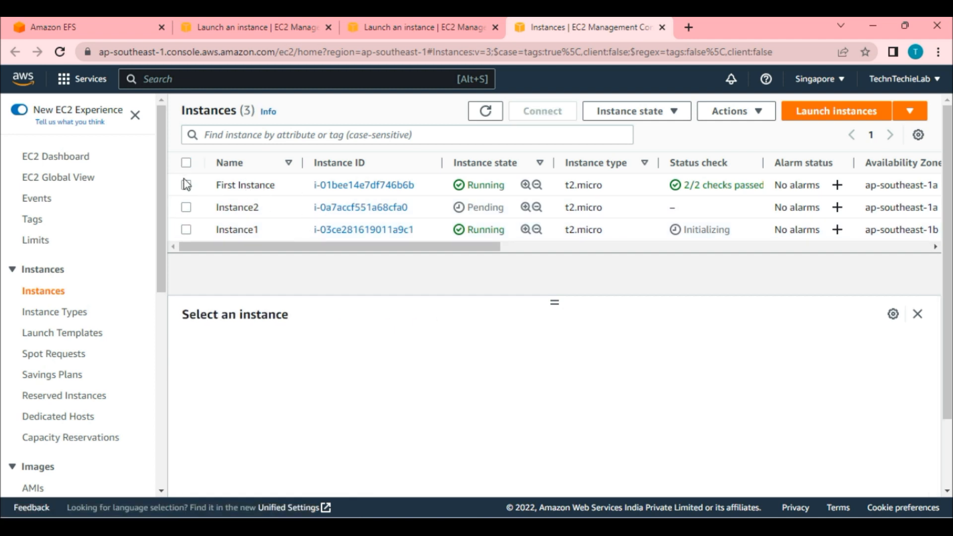
Stop the instance named First Instance
click(280, 185)
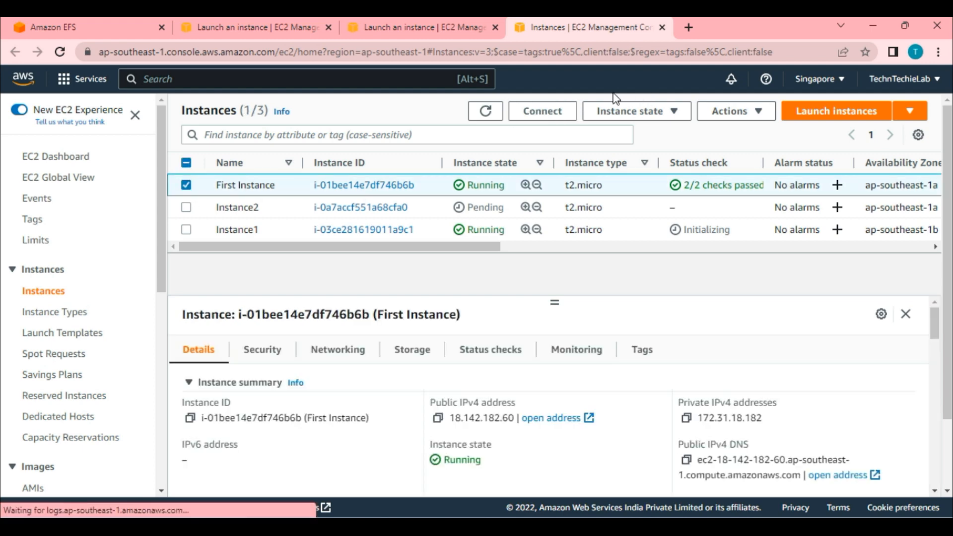
click(674, 113)
click(621, 132)
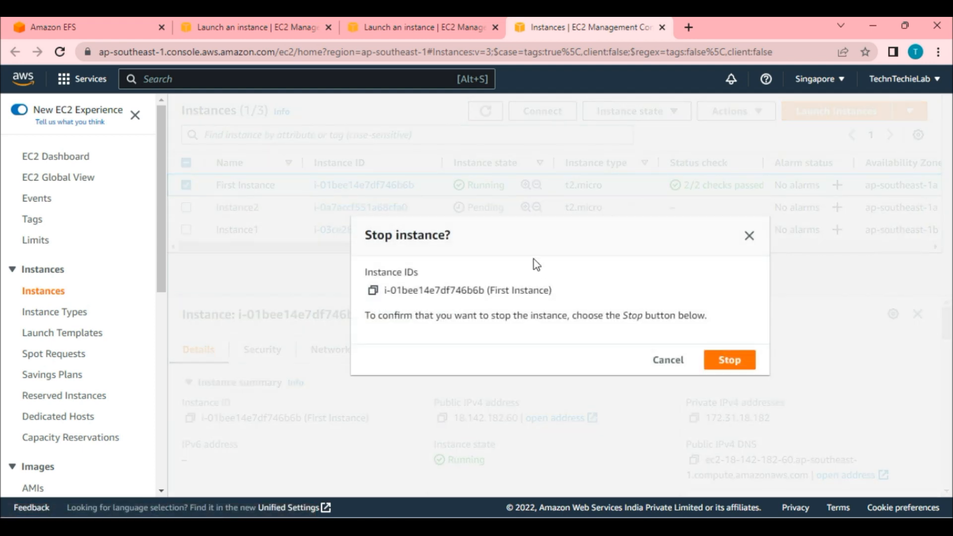
click(717, 359)
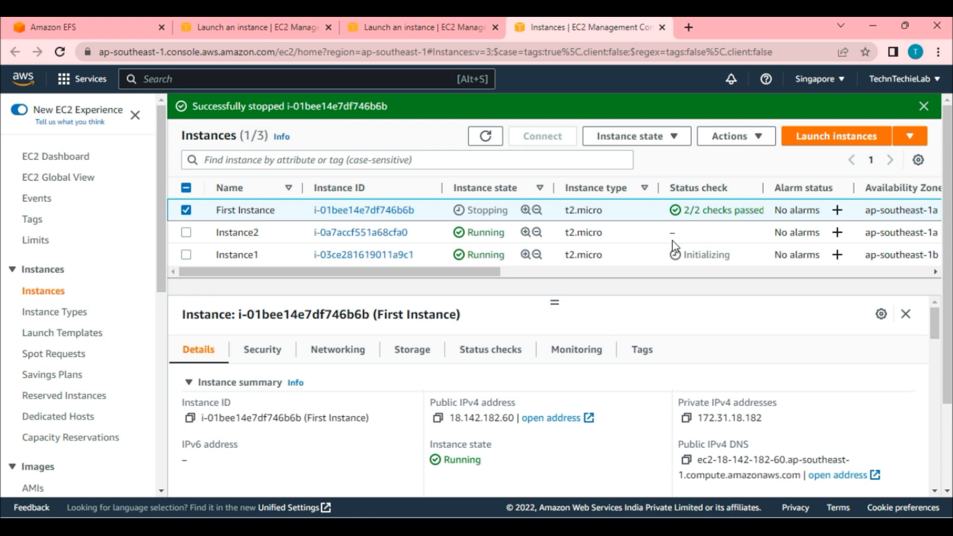
Inspect the details of Instance2 and Instance1 and their columns in the instances list
click(267, 231)
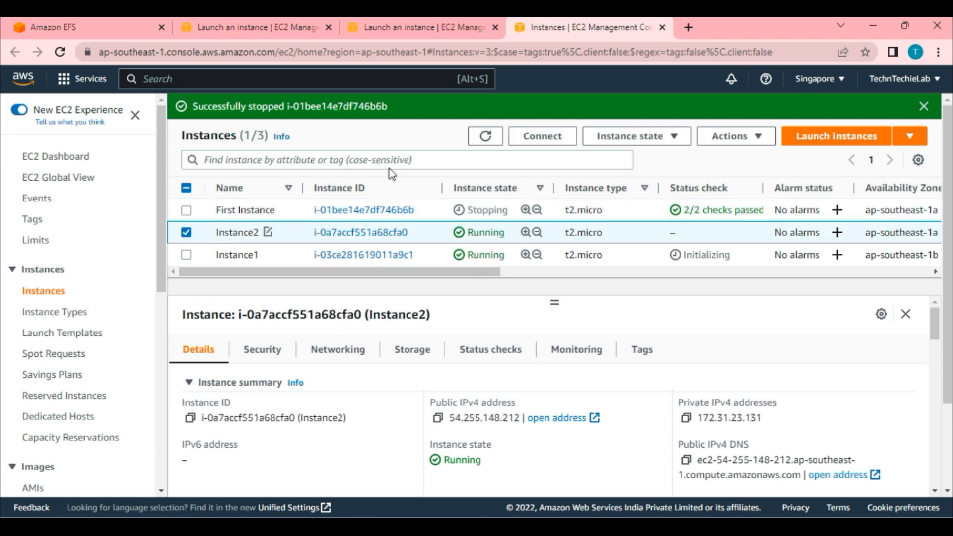
click(267, 254)
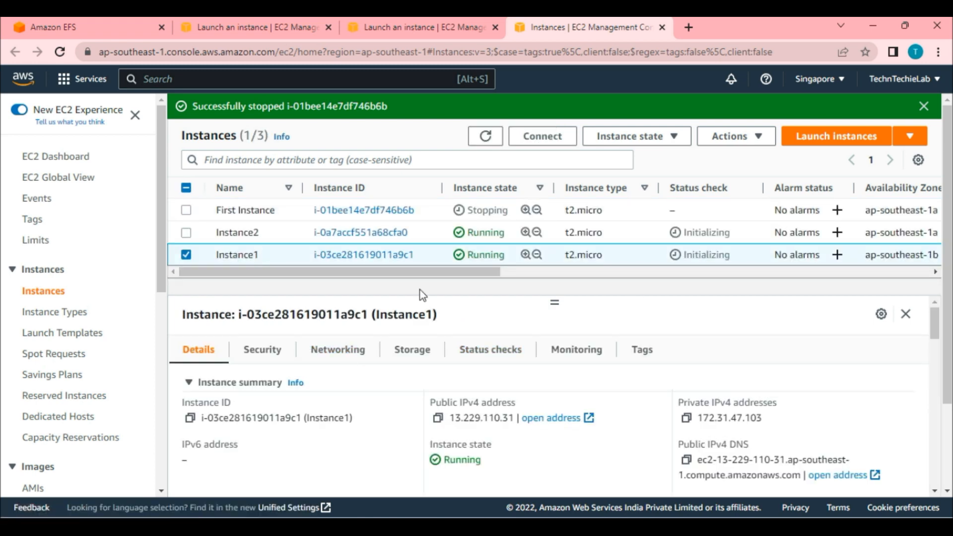
drag(492, 272, 585, 272)
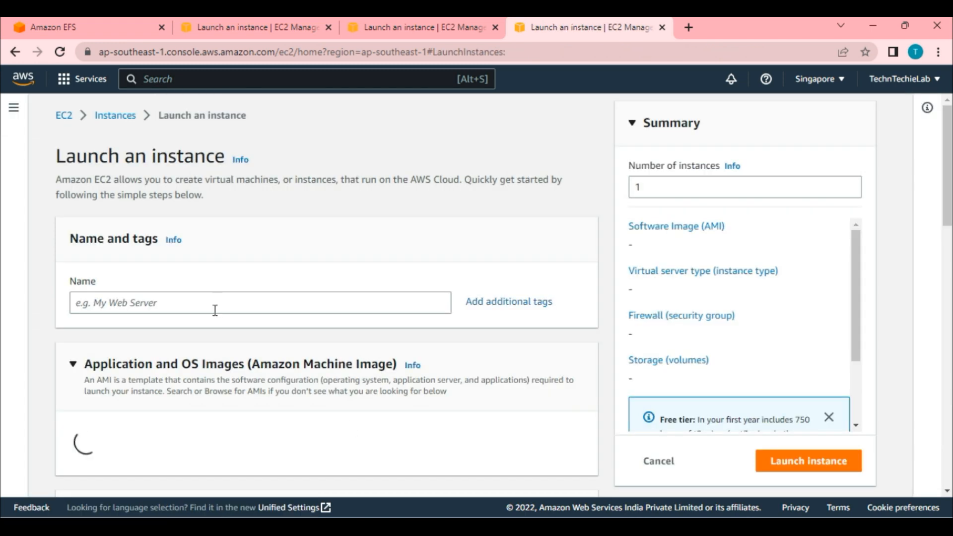
Set up a third instance named Instance3 and select Linux Key Pair as its key pair
click(215, 304)
text(Instance2)
scroll(339, 221, down, 10)
click(200, 411)
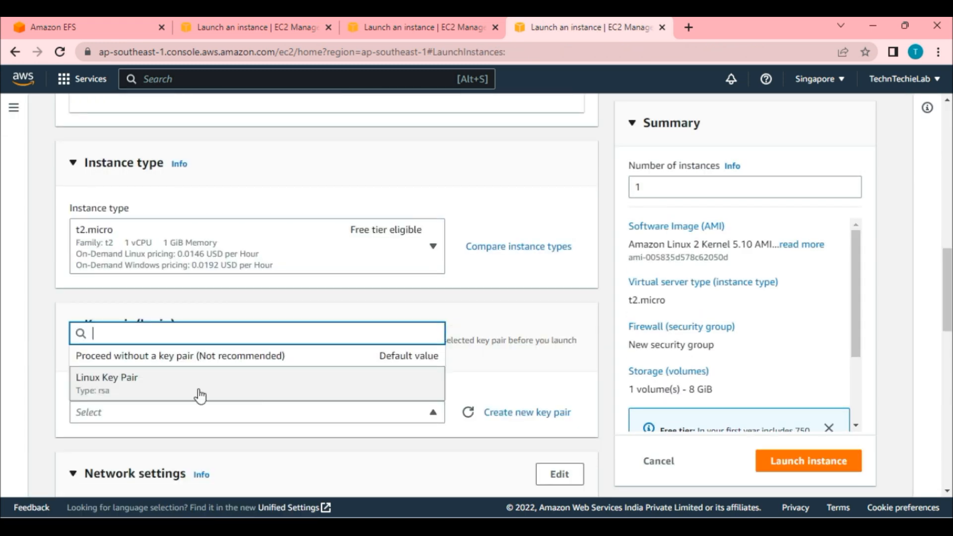
click(201, 392)
Edit Instance3's network settings and choose the subnet in availability zone ap-southeast-1c
scroll(239, 394, down, 3)
drag(82, 369, 337, 374)
click(559, 264)
click(282, 387)
click(149, 334)
Use the existing launch-wizard-1 security group for Instance3's firewall
scroll(529, 387, down, 7)
click(378, 180)
click(258, 234)
click(173, 285)
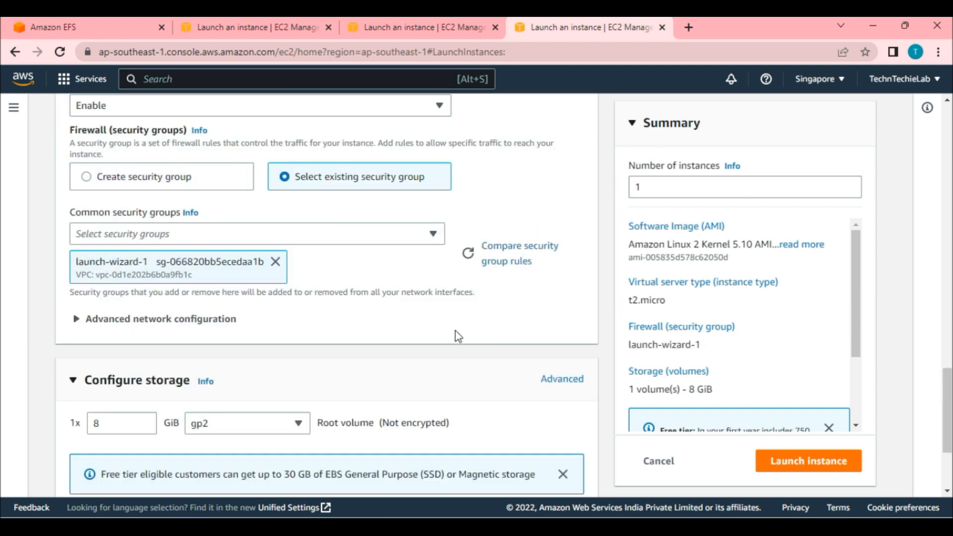
Add a shared EFS file system to Instance3's storage and launch the instance
scroll(461, 334, down, 5)
click(571, 290)
click(139, 376)
scroll(230, 208, down, 4)
click(808, 460)
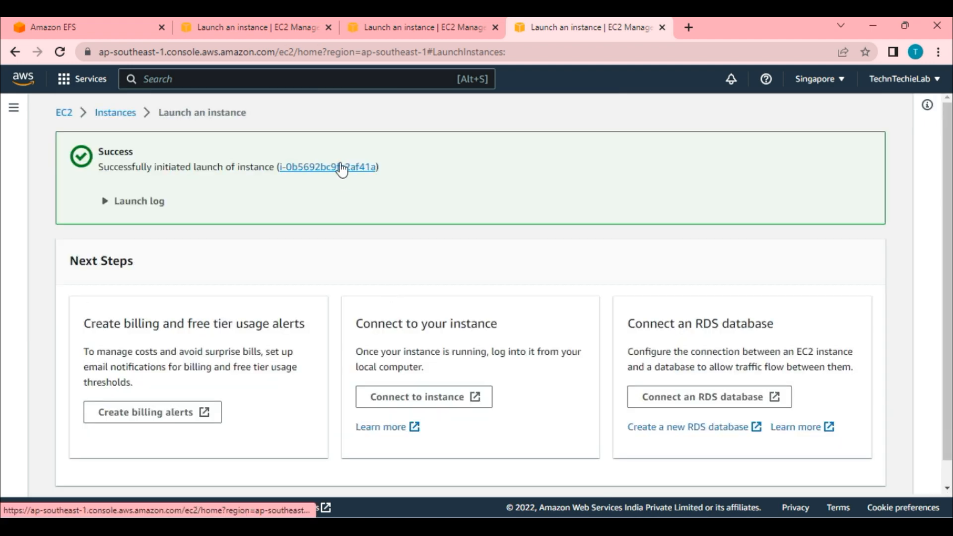
Check the launched instances in the full instances list and close the extra browser tab
click(341, 165)
click(263, 27)
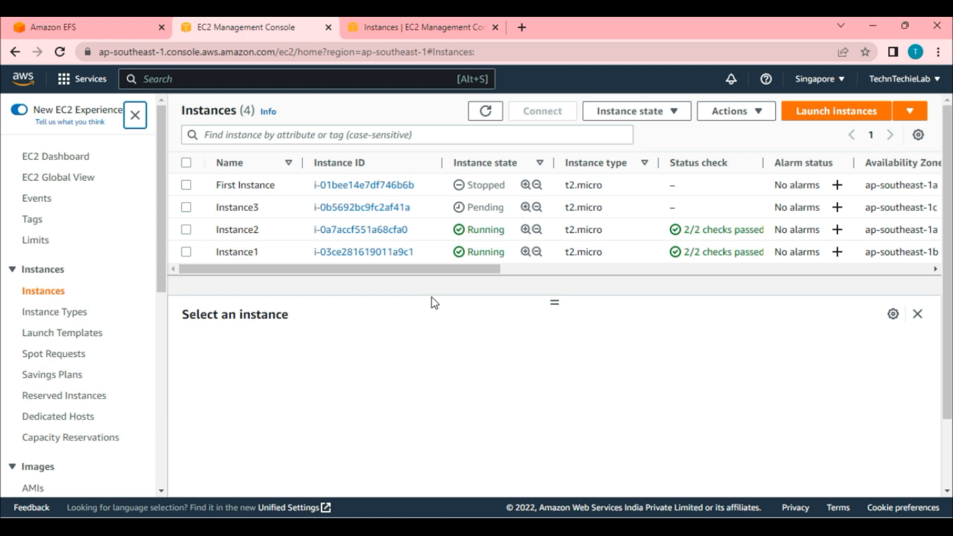
click(494, 27)
Connect to Instance1 through EC2 Instance Connect with the default user name ec2-user
click(186, 252)
click(542, 111)
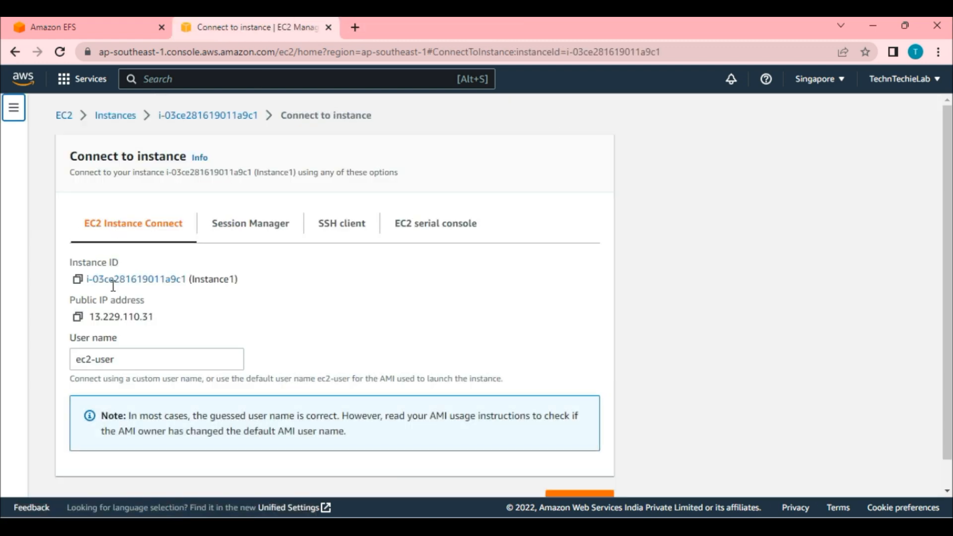
scroll(187, 389, down, 1)
click(575, 471)
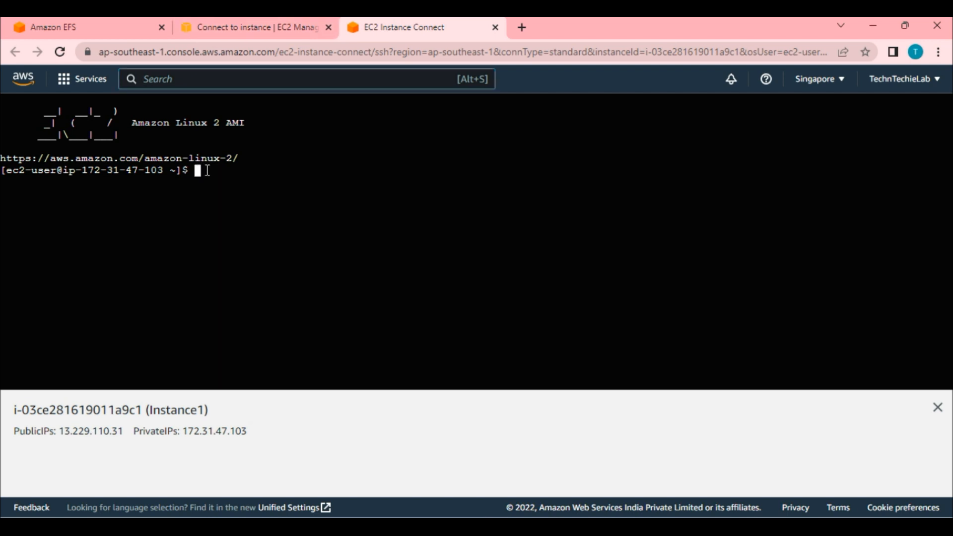
List the contents of the mounted file system with ls /mnt/efs/fs1 in Instance1's terminal
text(ls)
right_click(235, 179)
click(274, 292)
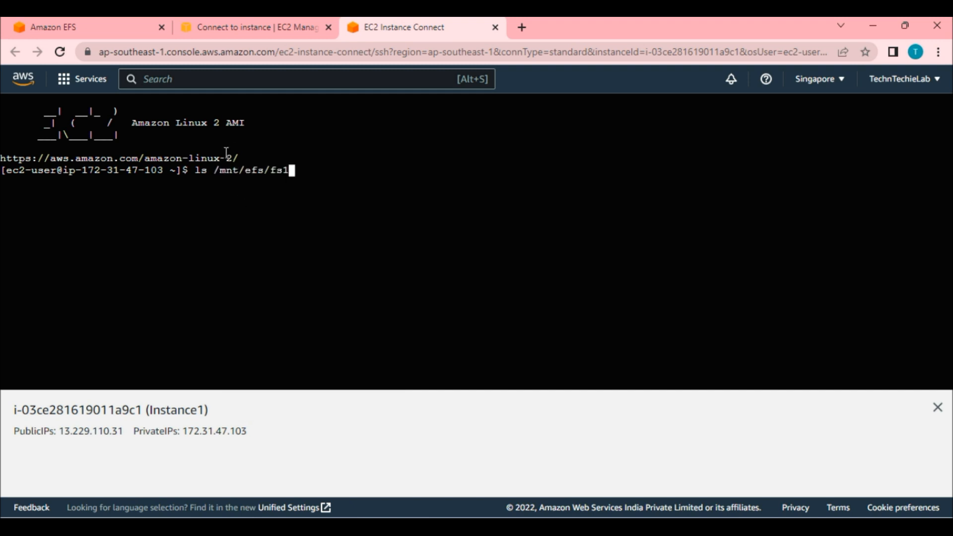
key(Return)
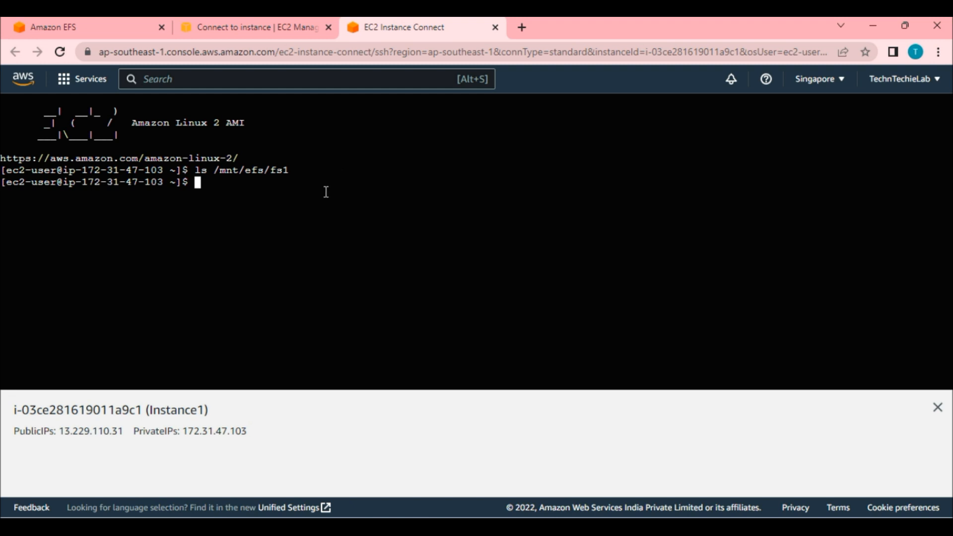
Switch to the root user in Instance1's terminal with sudo su
text(sudo su)
key(Return)
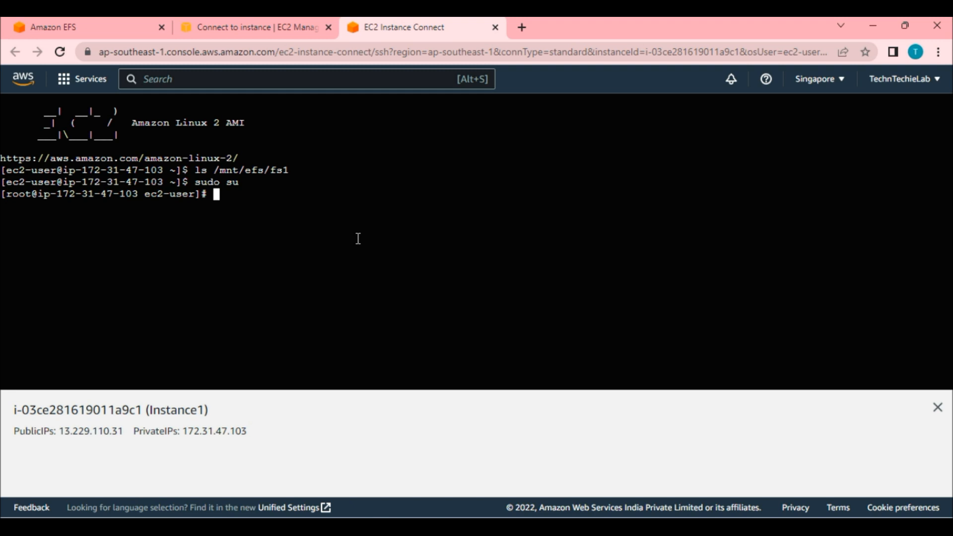
text(echo "Hello World)
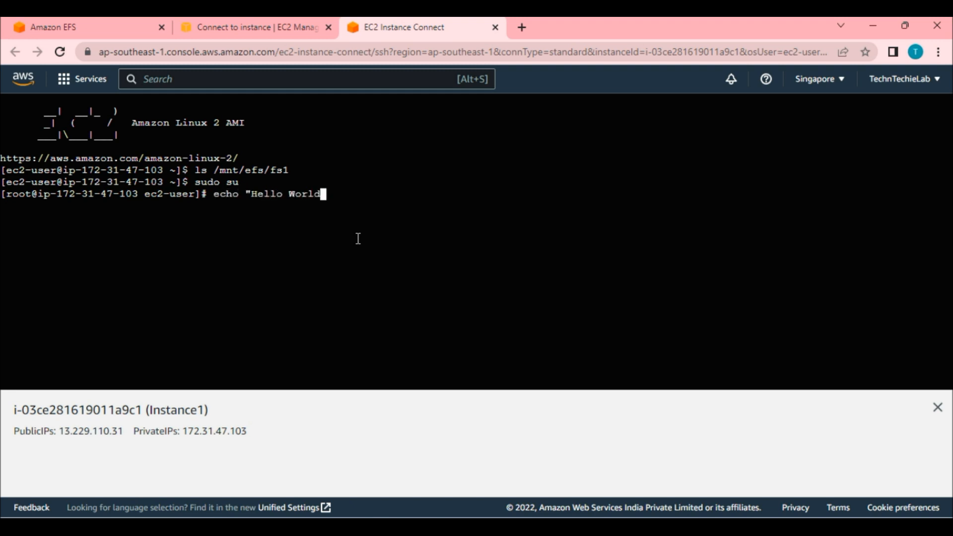
text(" \mnt\efs\fs1)
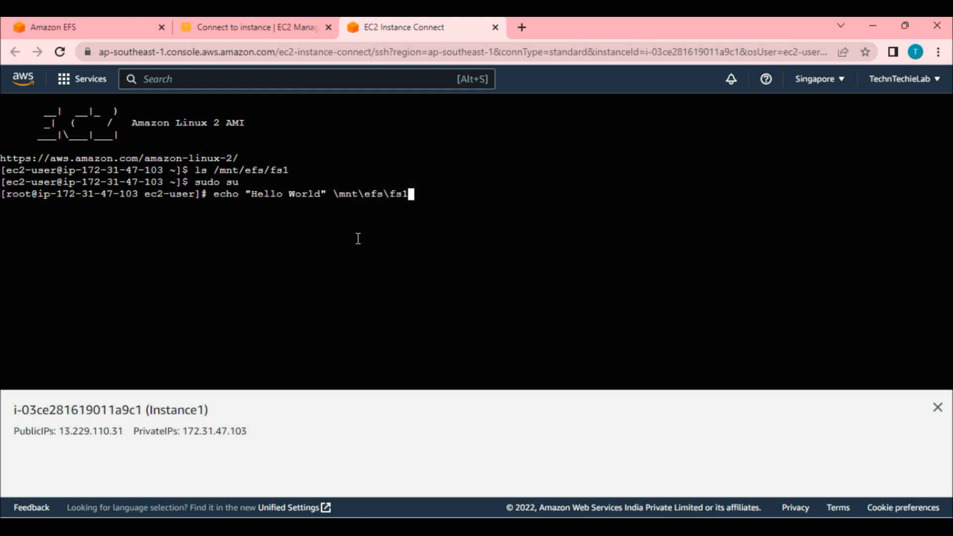
key(Return)
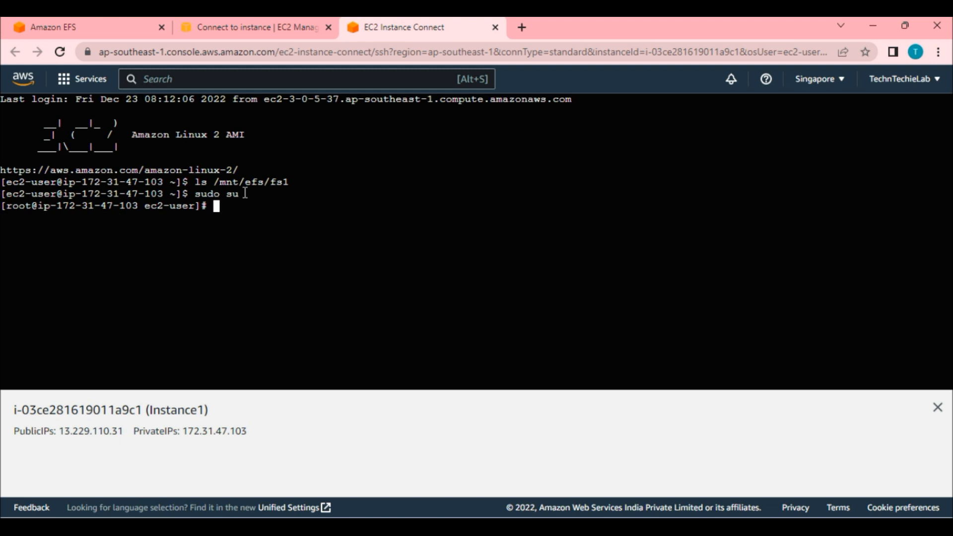
Write "Hello World" to /mnt/efs/fs1/Hello.txt with an echo redirect in Instance1's terminal
text(echo "He)
text(llo World" > /mnt)
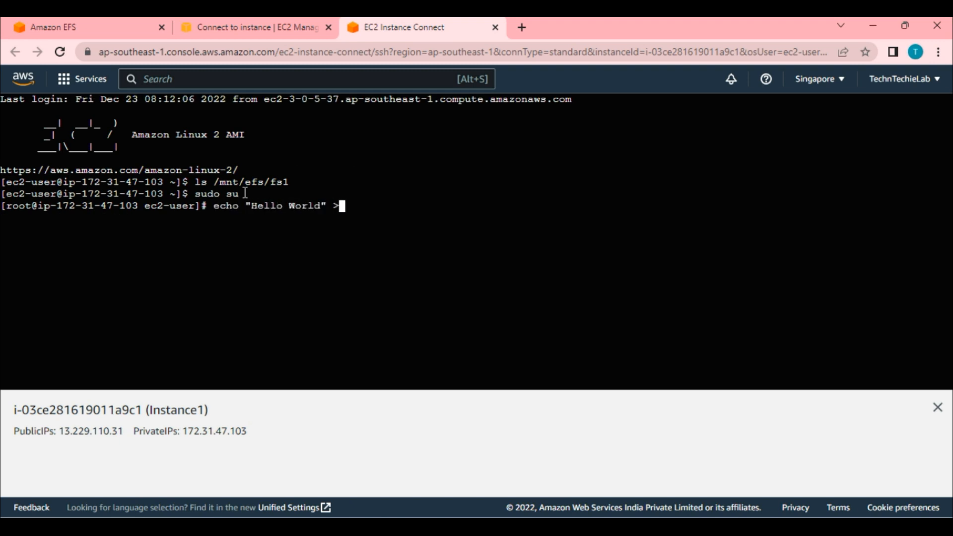
key(BackSpace)
key(BackSpace)
key(BackSpace)
key(BackSpace)
drag(215, 182, 289, 182)
right_click(278, 175)
click(347, 232)
right_click(348, 206)
click(379, 278)
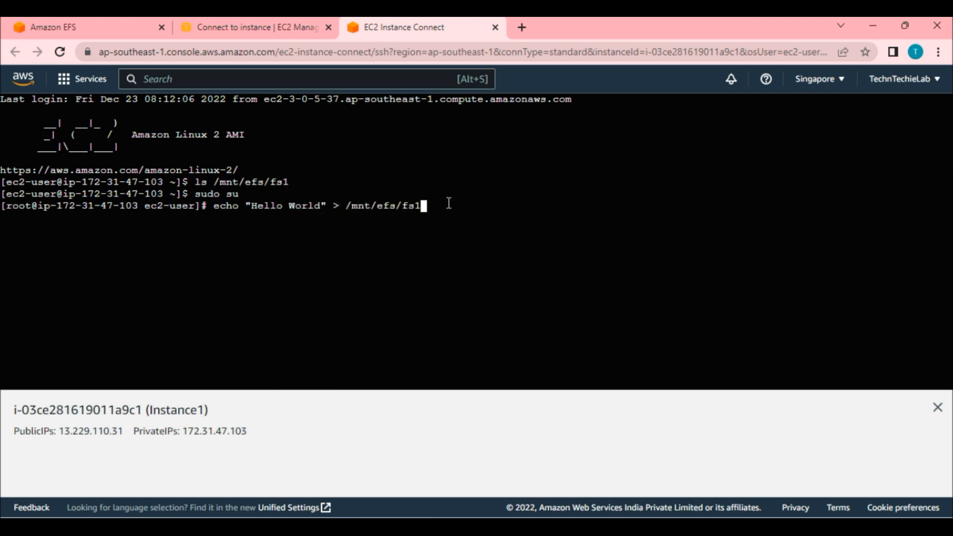
text(/Hello.txt)
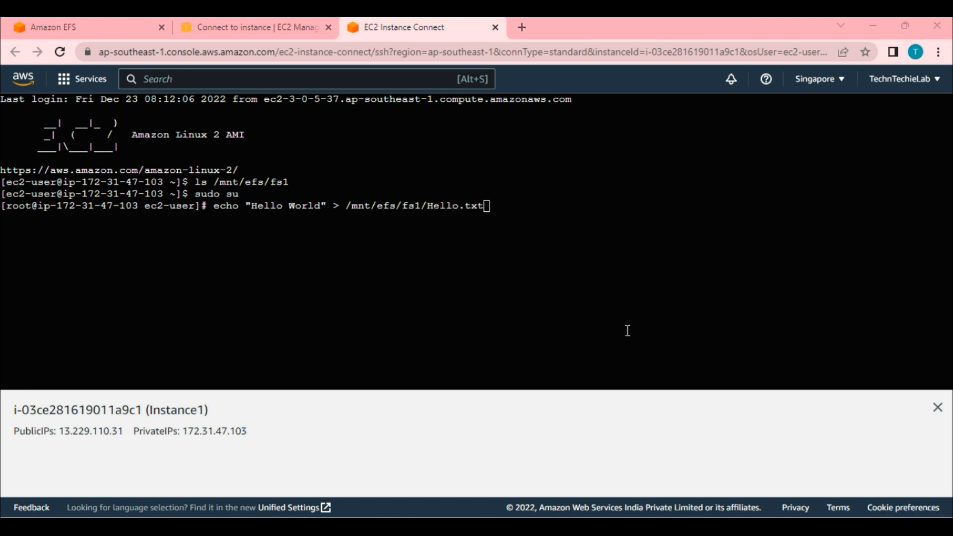
key(Return)
Display the contents of /mnt/efs/fs1/Hello.txt with cat in Instance1's terminal
text(cat)
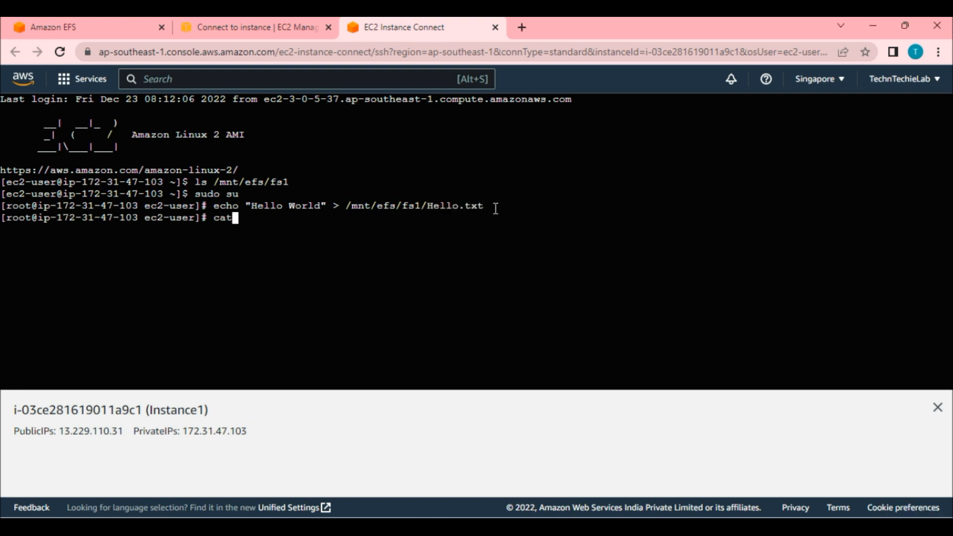
drag(346, 205, 480, 206)
right_click(476, 204)
click(461, 261)
key(ctrl+v)
key(Return)
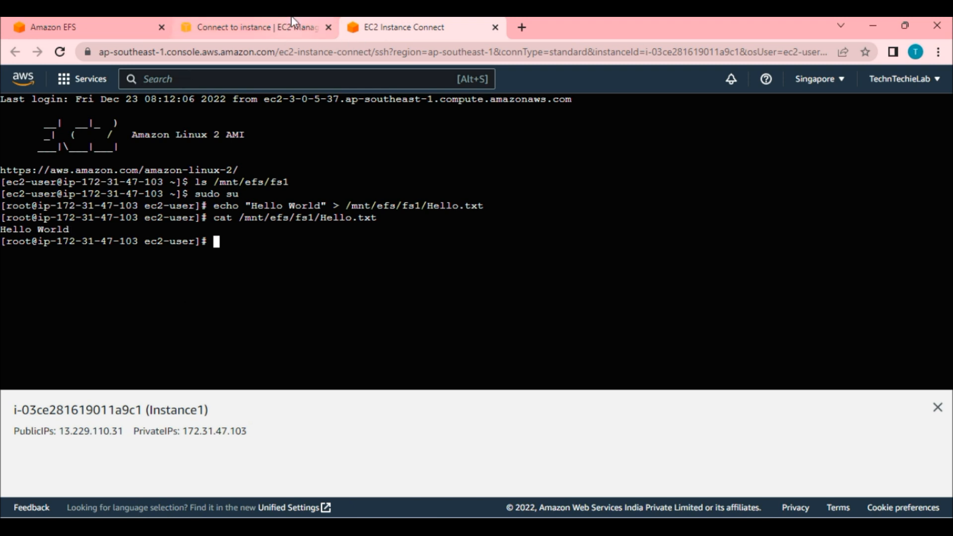
Return to the instances list and connect to Instance2 through EC2 Instance Connect with the default user name ec2-user
click(272, 29)
scroll(233, 234, up, 2)
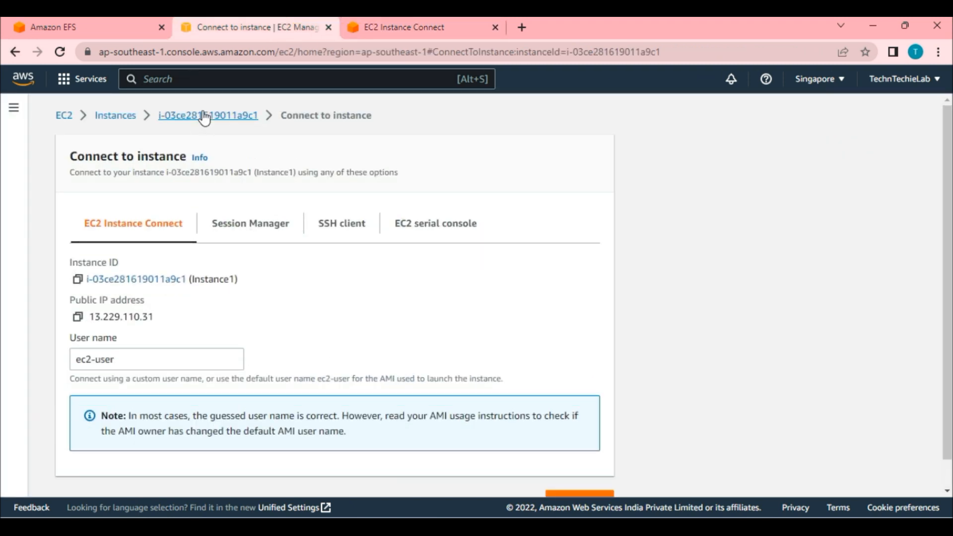
click(125, 119)
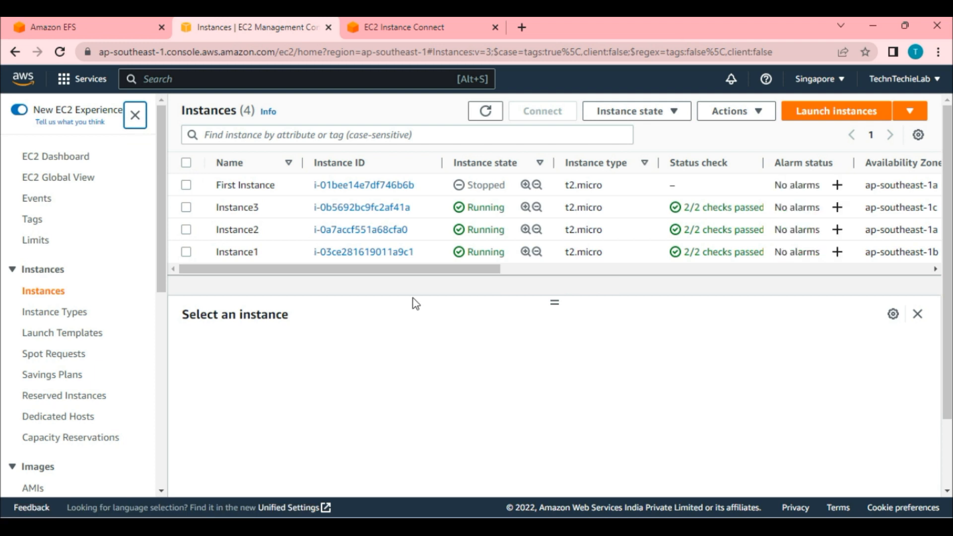
click(439, 31)
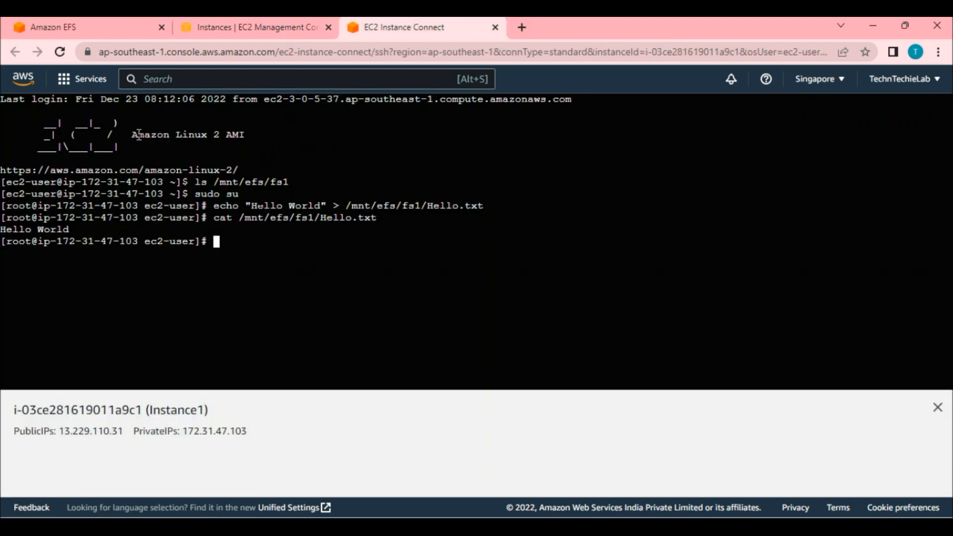
double_click(149, 410)
click(248, 27)
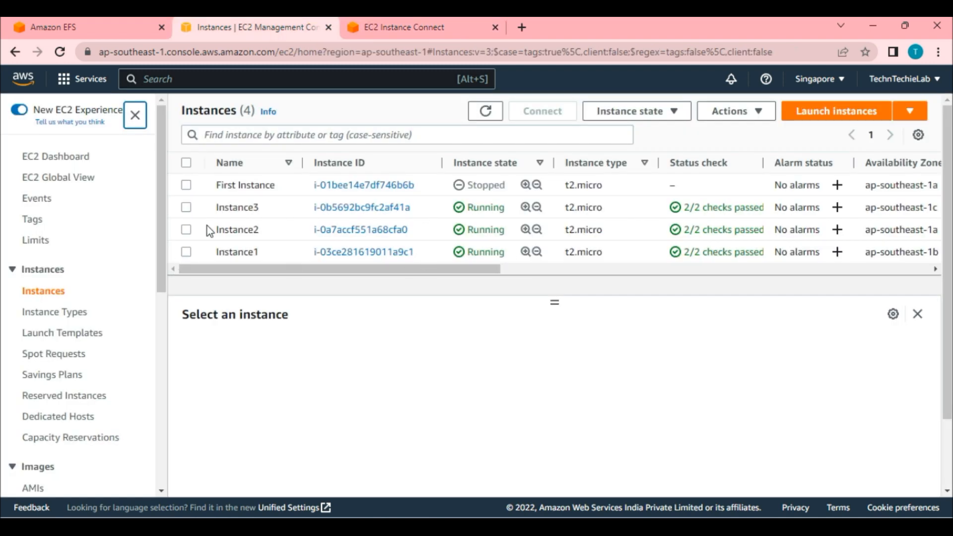
click(226, 229)
click(548, 111)
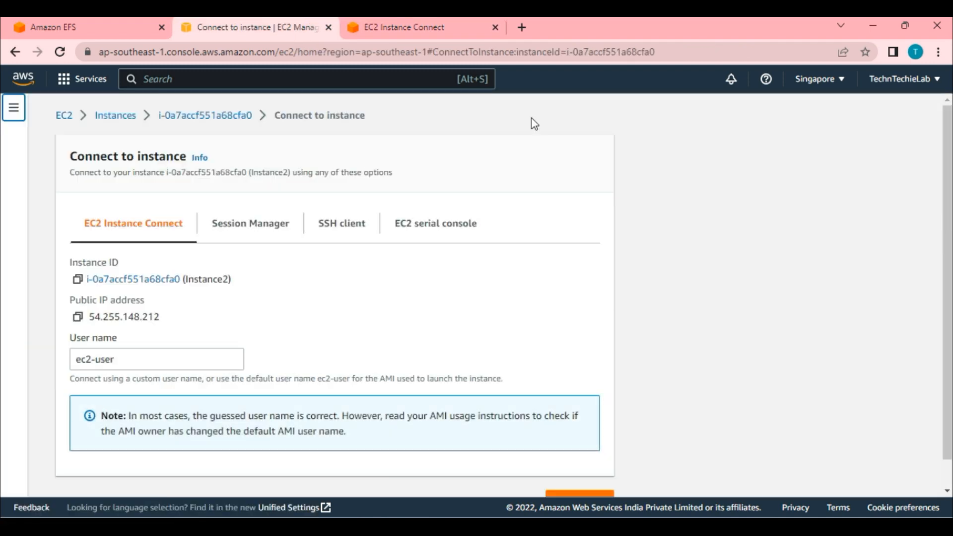
scroll(415, 404, down, 1)
click(566, 466)
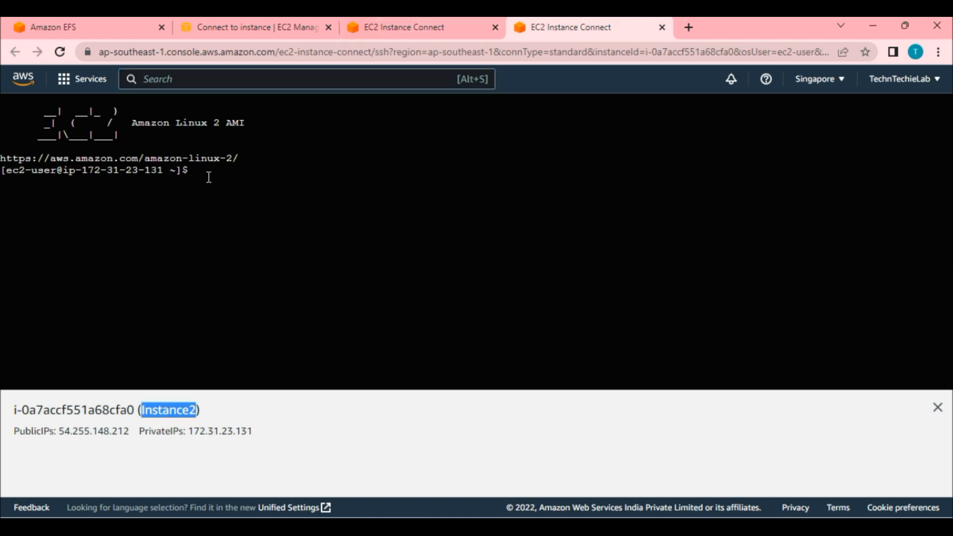
List the contents of the mounted file system with ls /mnt/efs/fs1 in Instance2's terminal
click(209, 177)
text(ls /mnt/efs/fs1)
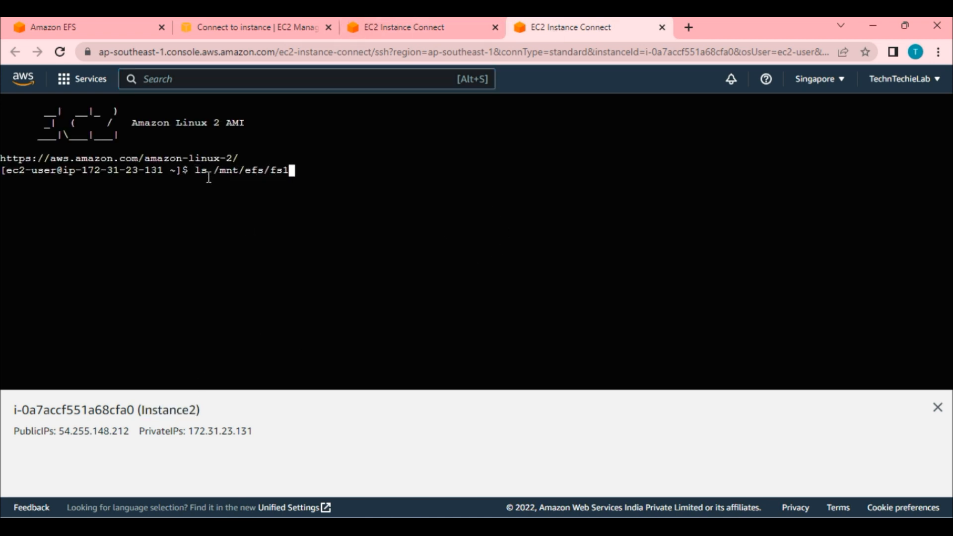
key(Return)
double_click(7, 185)
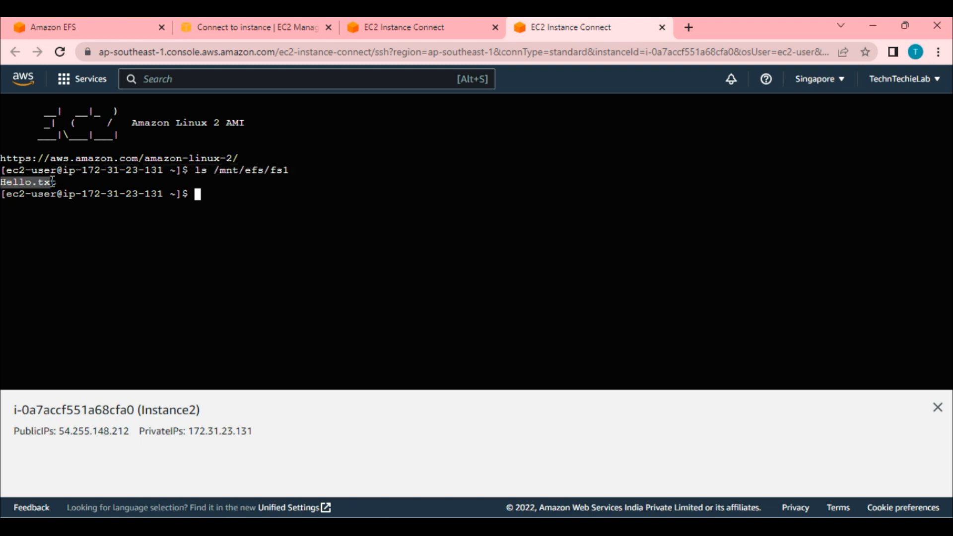
Display the contents of /mnt/efs/fs1/Hello.txt with cat in Instance2's terminal
click(198, 194)
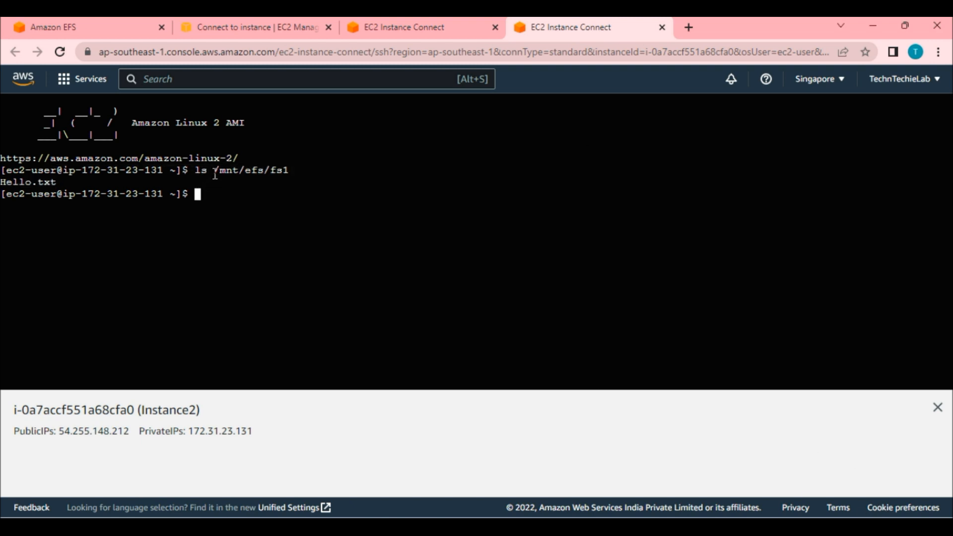
text(cat)
drag(213, 170, 286, 170)
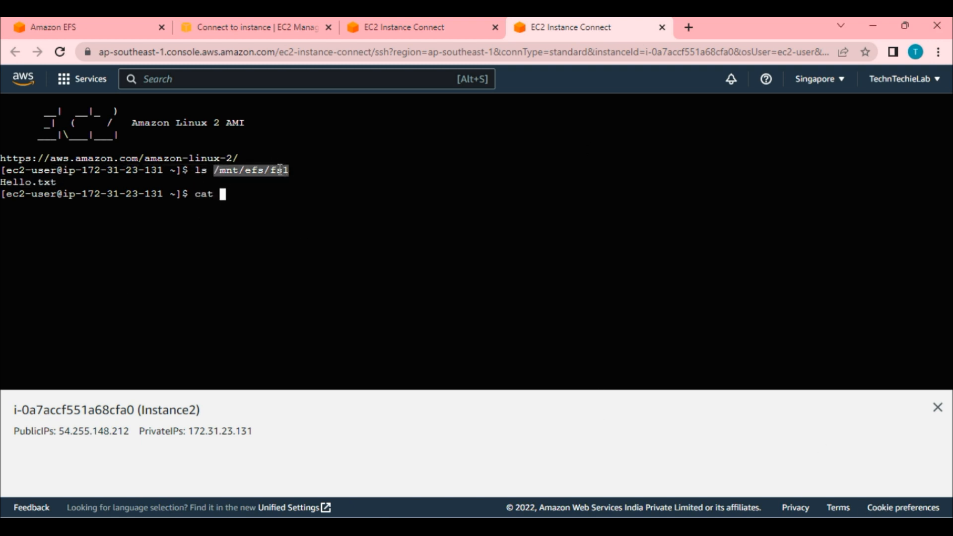
right_click(224, 195)
click(260, 308)
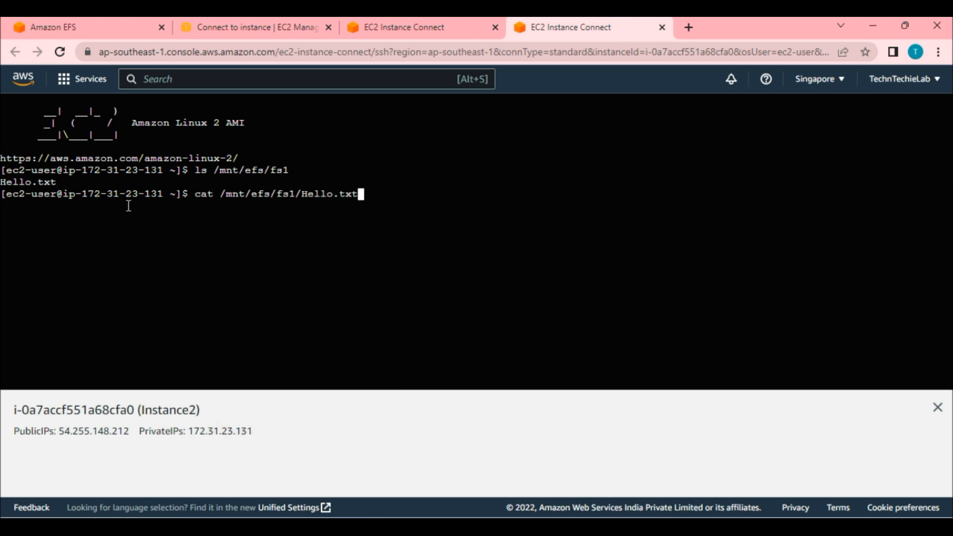
key(Return)
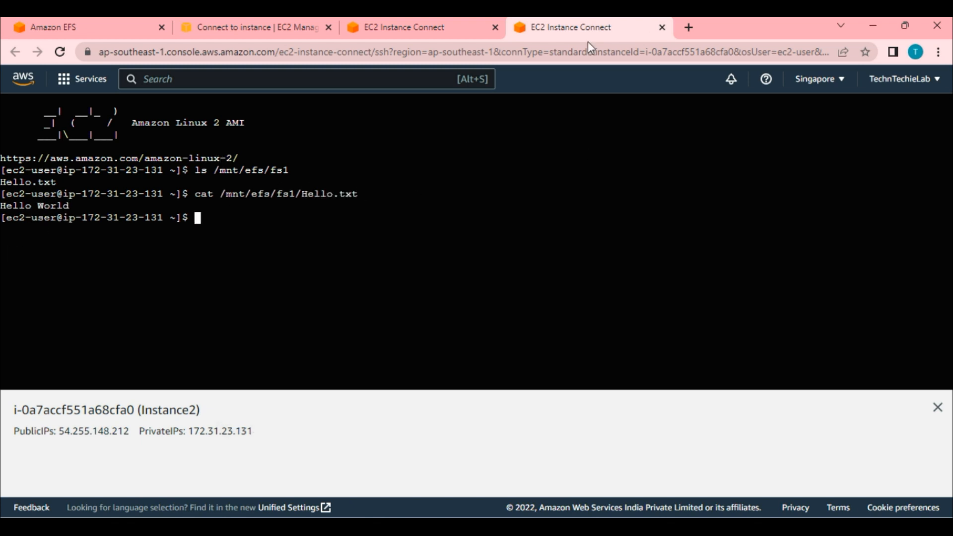
Connect to Instance3 from the instances list through EC2 Instance Connect as ec2-user, and place its terminal tab after the other two
click(297, 27)
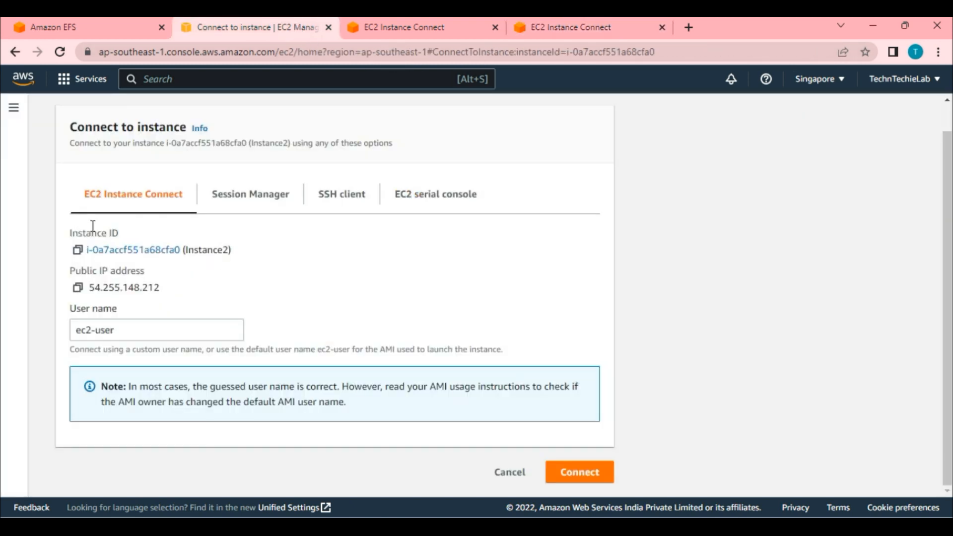
scroll(79, 233, up, 1)
click(115, 118)
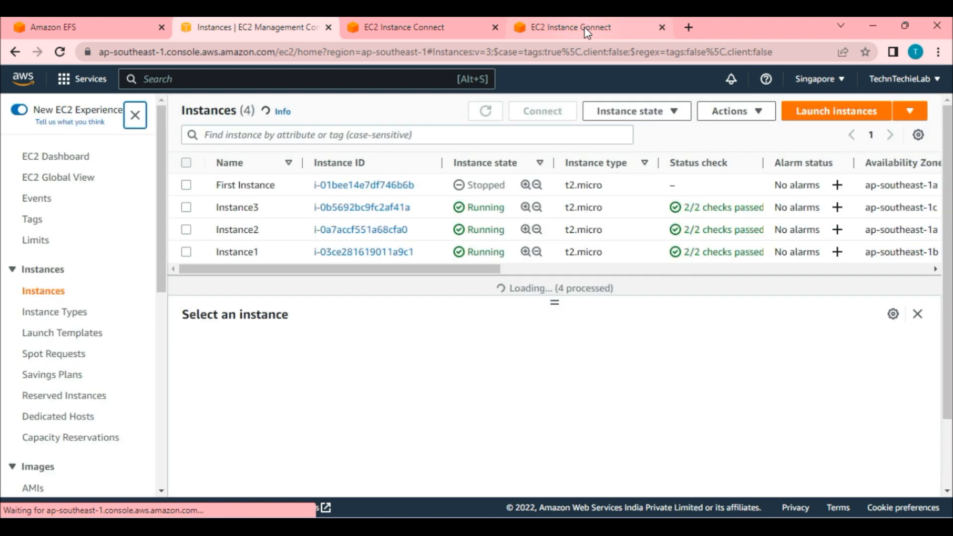
click(587, 19)
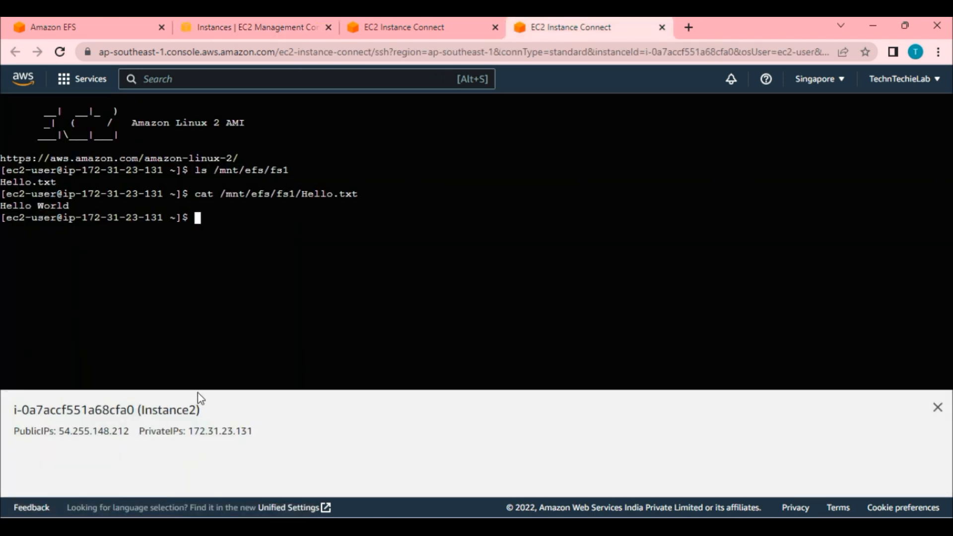
double_click(172, 411)
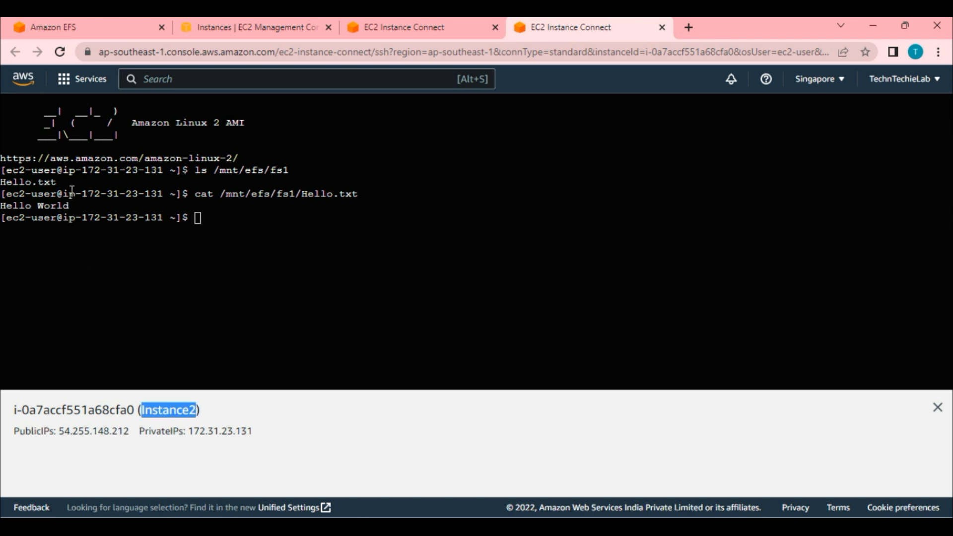
click(267, 31)
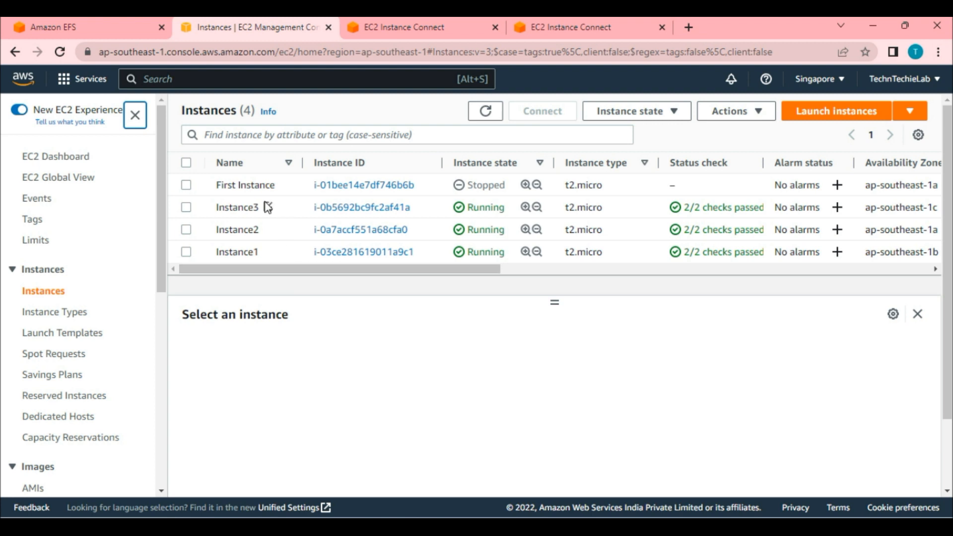
click(245, 207)
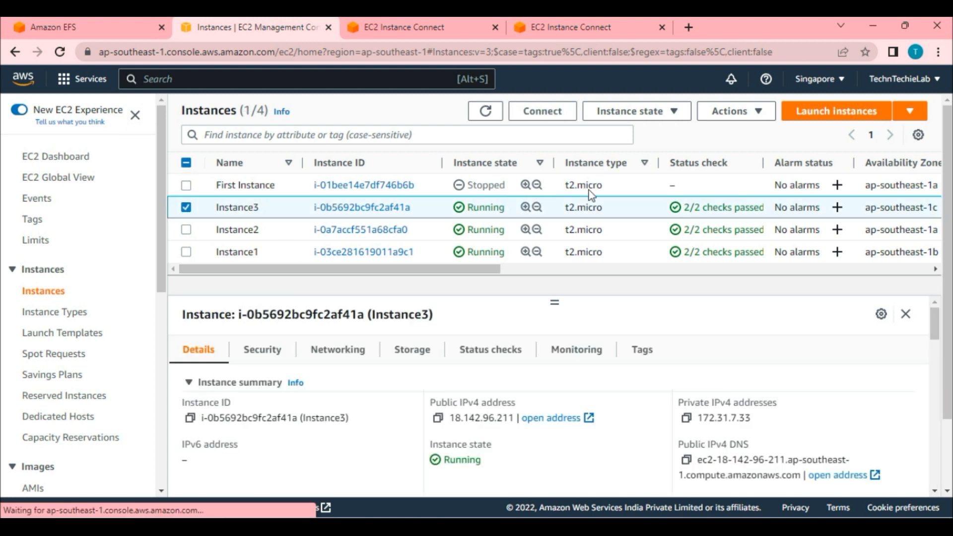
click(542, 111)
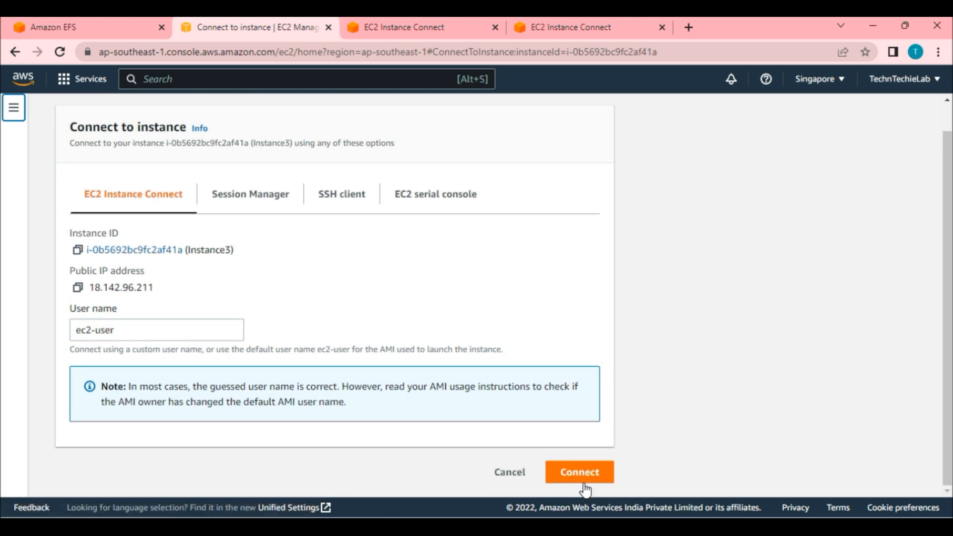
click(587, 476)
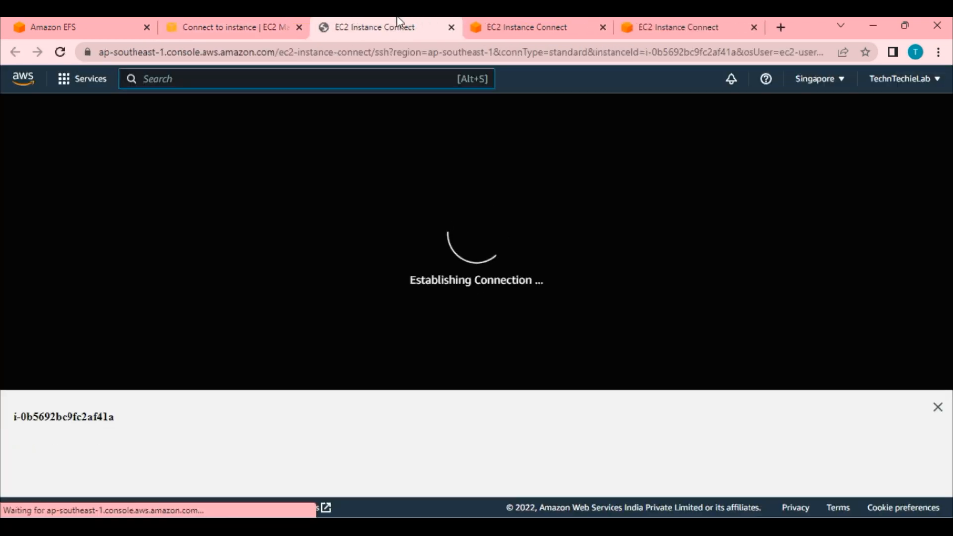
drag(400, 22, 700, 18)
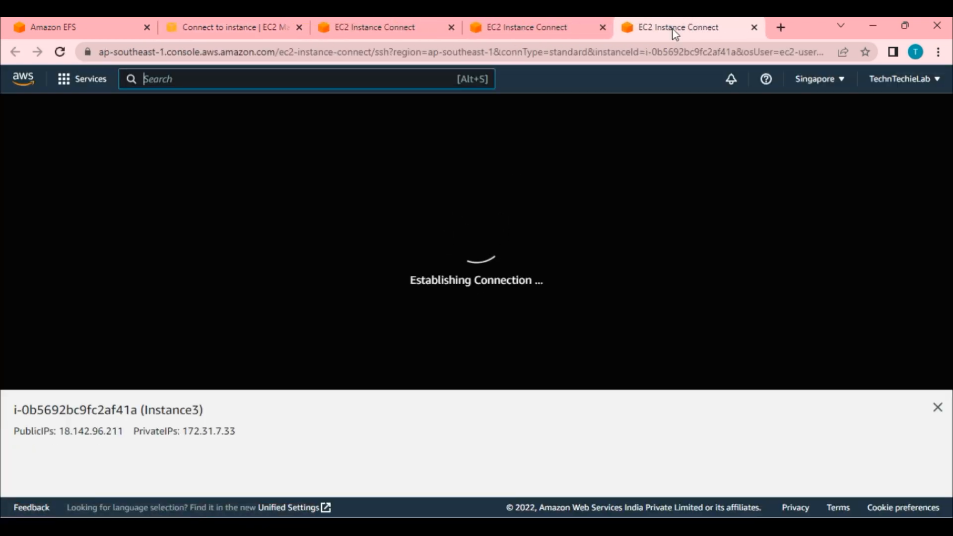
List /mnt/efs/fs1 with ls in Instance3's terminal and display Hello.txt from it with cat
text(ls /mnt)
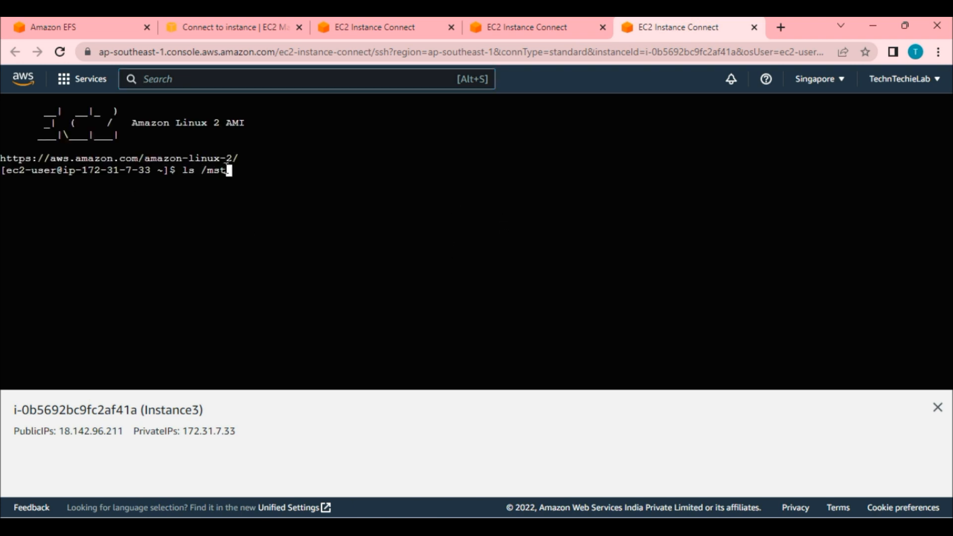
text(/efs/fs1)
key(Return)
text(cat)
right_click(194, 188)
click(258, 312)
key(Return)
Compare the Hello.txt output across the terminals of Instance1, Instance2 and Instance3
double_click(182, 409)
click(341, 21)
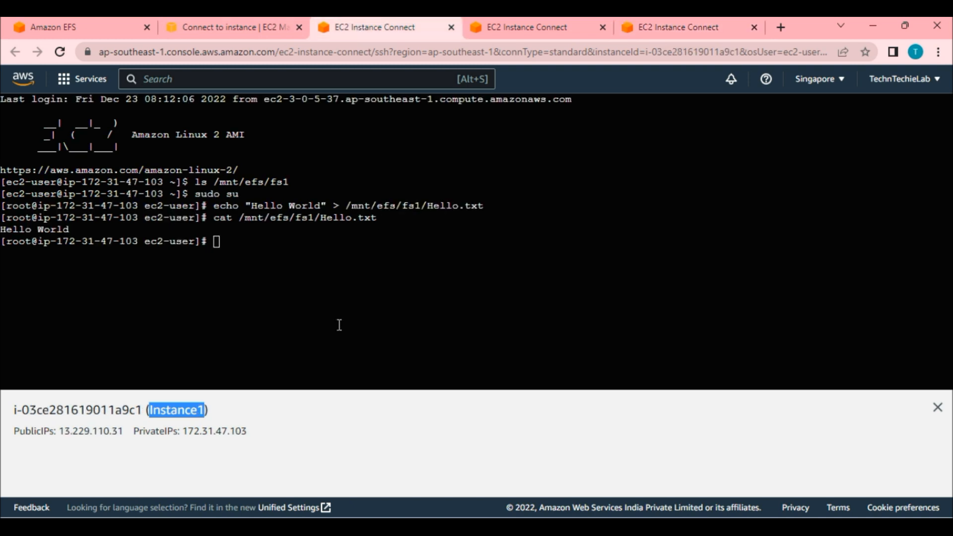
click(528, 27)
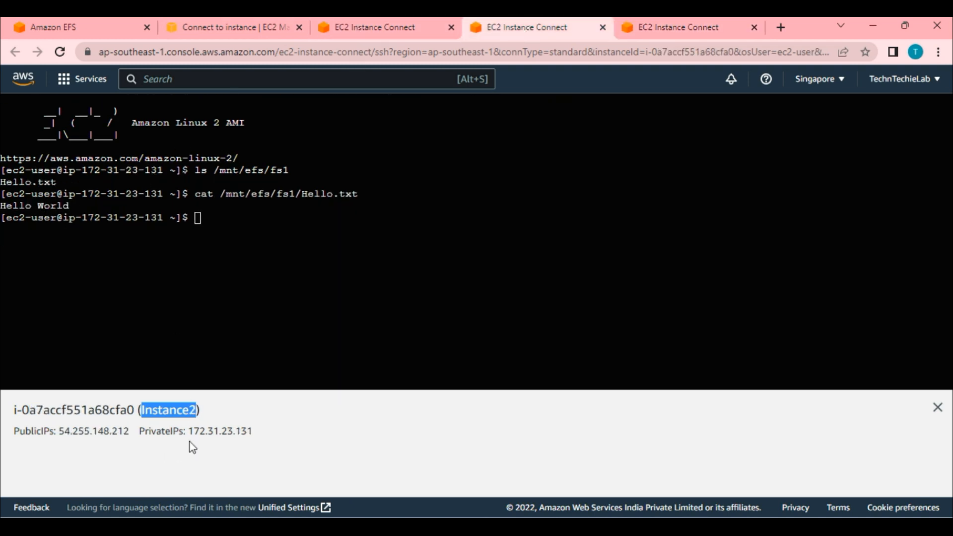
click(705, 29)
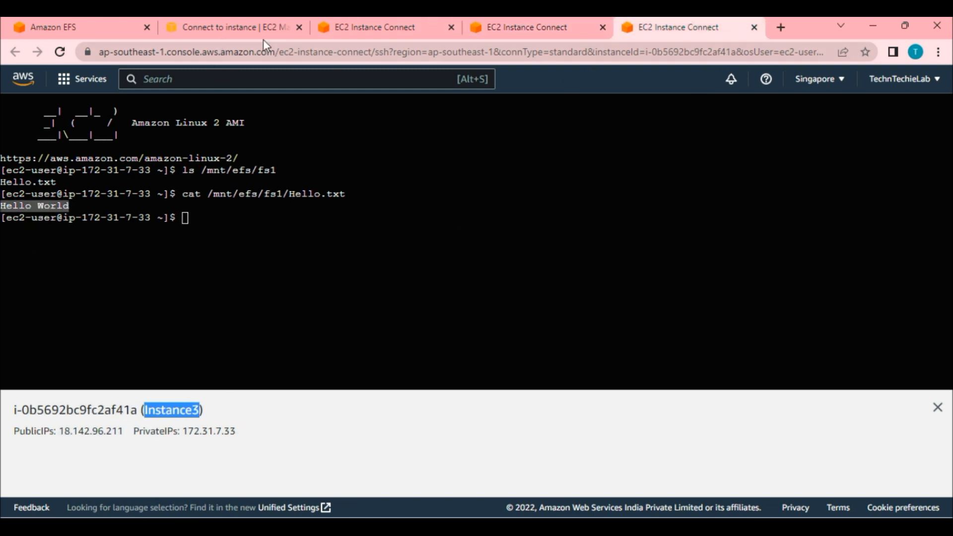
click(411, 24)
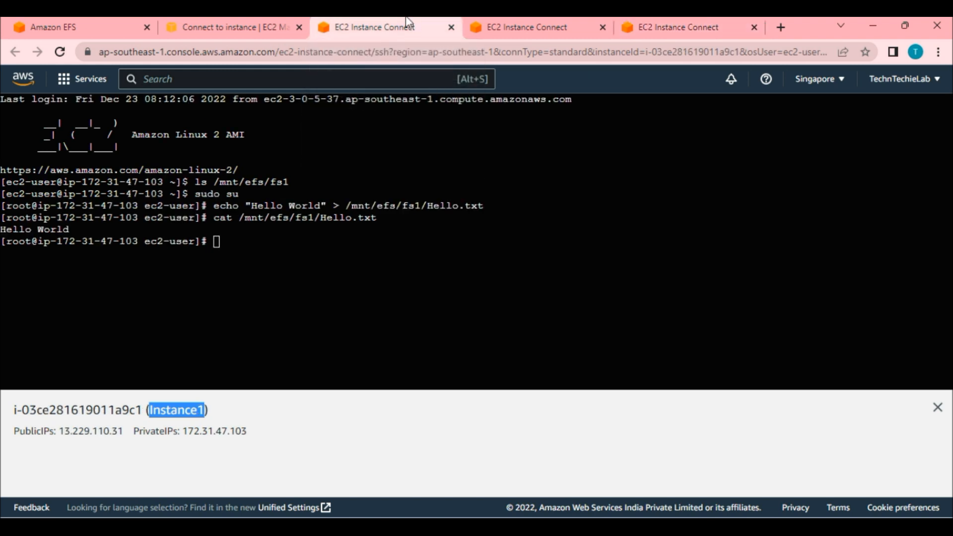
Return to the EC2 instances list, select Instance1, Instance2 and Instance3, and stop all three
click(240, 29)
scroll(317, 331, up, 1)
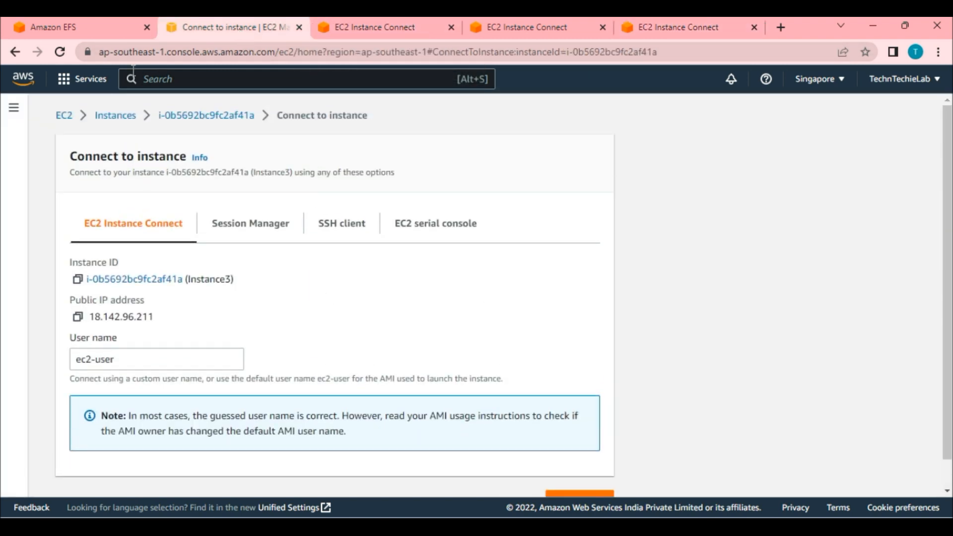
click(119, 117)
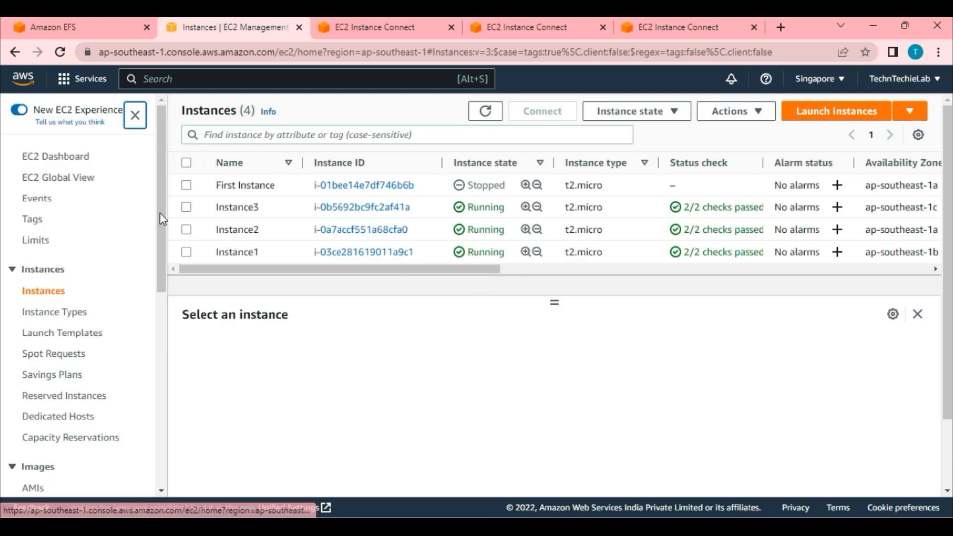
click(186, 207)
click(186, 230)
click(186, 252)
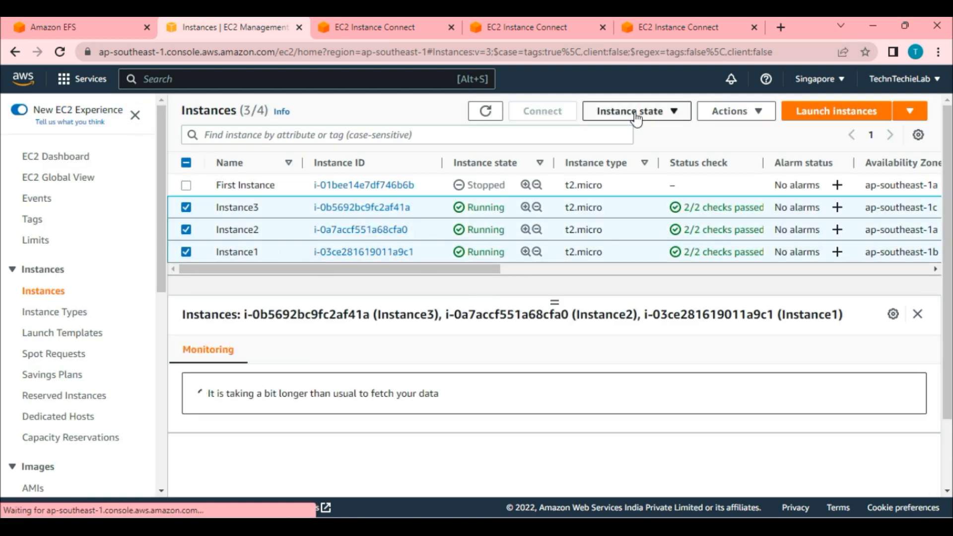
click(637, 110)
click(626, 132)
click(743, 375)
Terminate the selected Instance1, Instance2 and Instance3 and check their state in the instances list
click(672, 142)
click(660, 242)
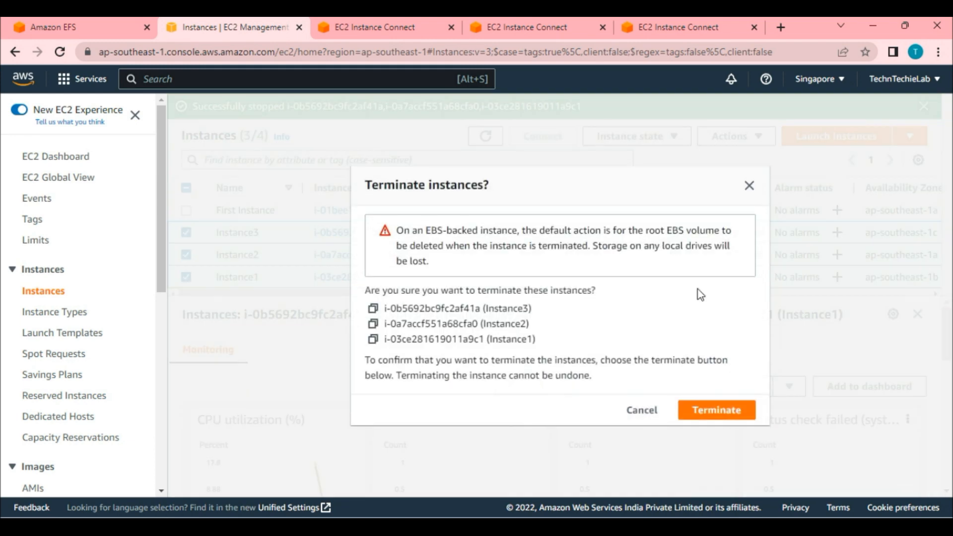
click(716, 410)
scroll(487, 265, down, 1)
scroll(487, 264, down, 1)
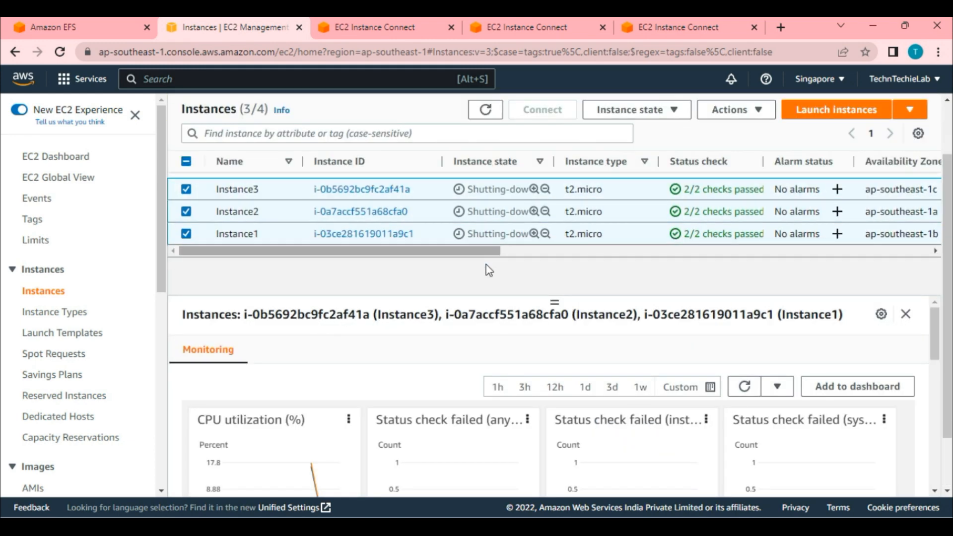
Close the three EC2 Instance Connect terminal tabs
click(369, 23)
click(451, 27)
click(451, 26)
click(451, 27)
Try to delete the EFS Test file system in Amazon EFS, confirming with its ID fs-0e715aea702046c33
click(53, 26)
click(241, 343)
click(783, 206)
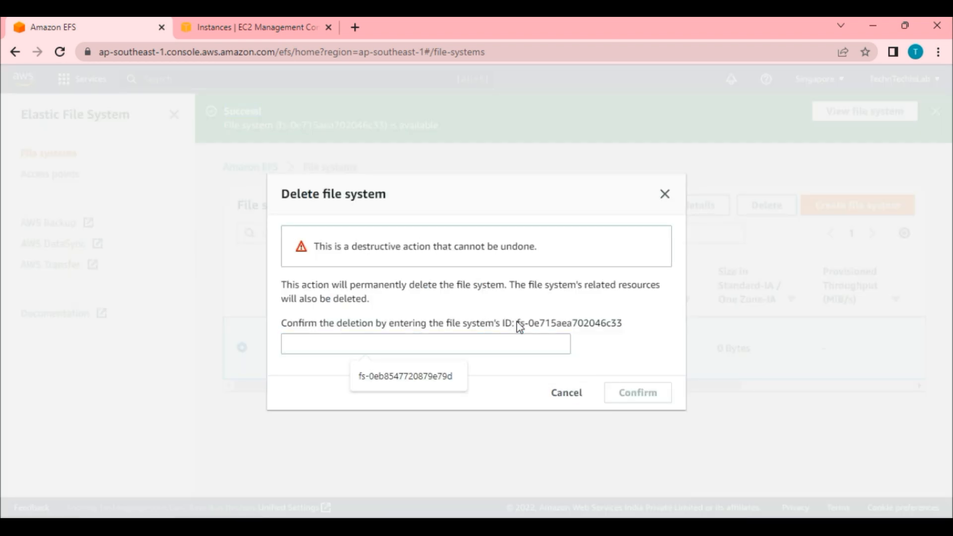
drag(518, 324, 620, 328)
key(ctrl+c)
click(425, 343)
key(ctrl+v)
click(637, 392)
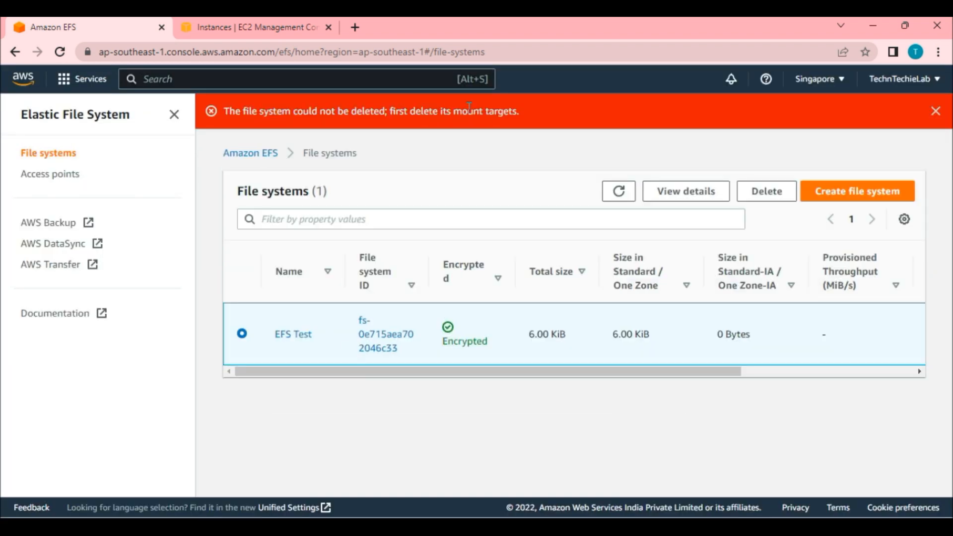
Refresh the EC2 instances list to check the terminations, and try again to delete the EFS Test file system
click(253, 27)
click(485, 109)
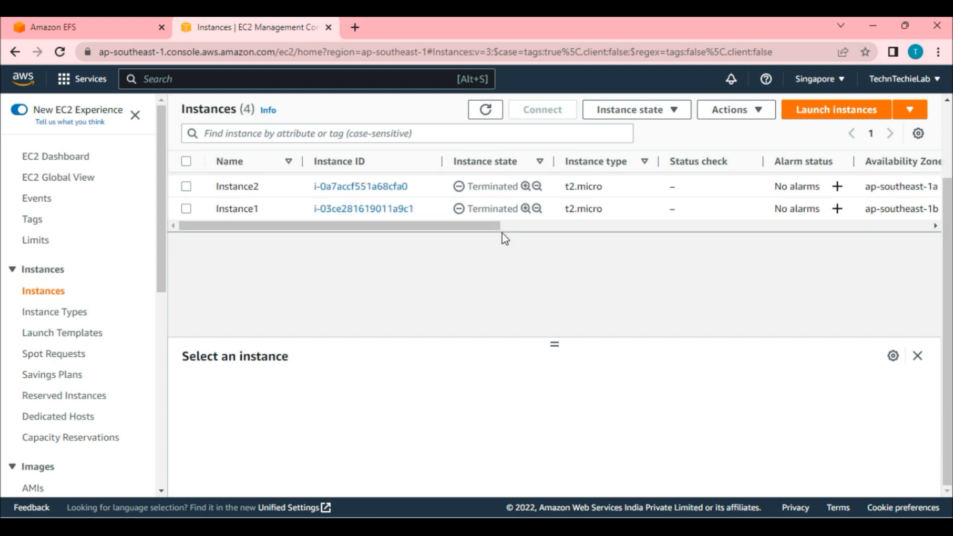
click(171, 26)
click(766, 191)
click(635, 392)
Open the EFS Test file system's network details and review its mount targets in each availability zone
click(293, 333)
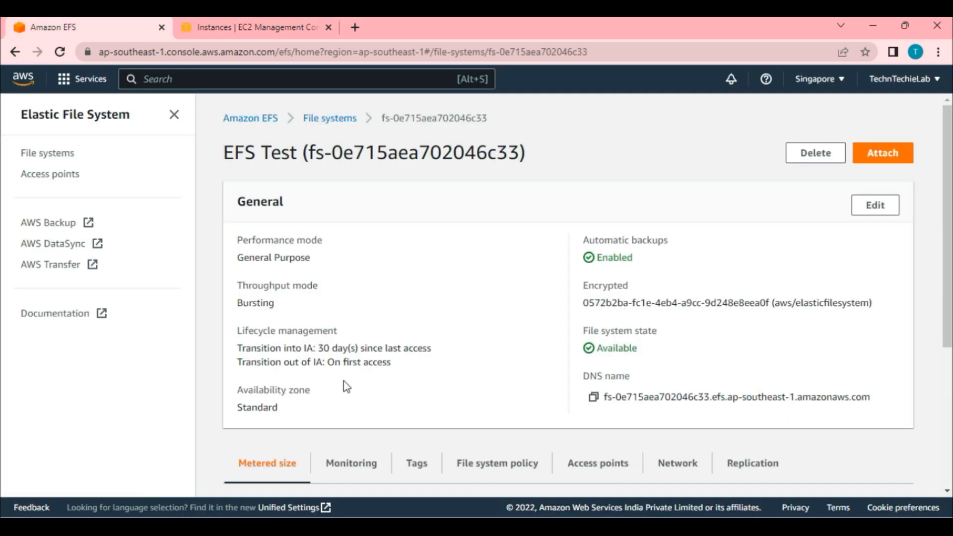
scroll(440, 351, down, 3)
click(677, 232)
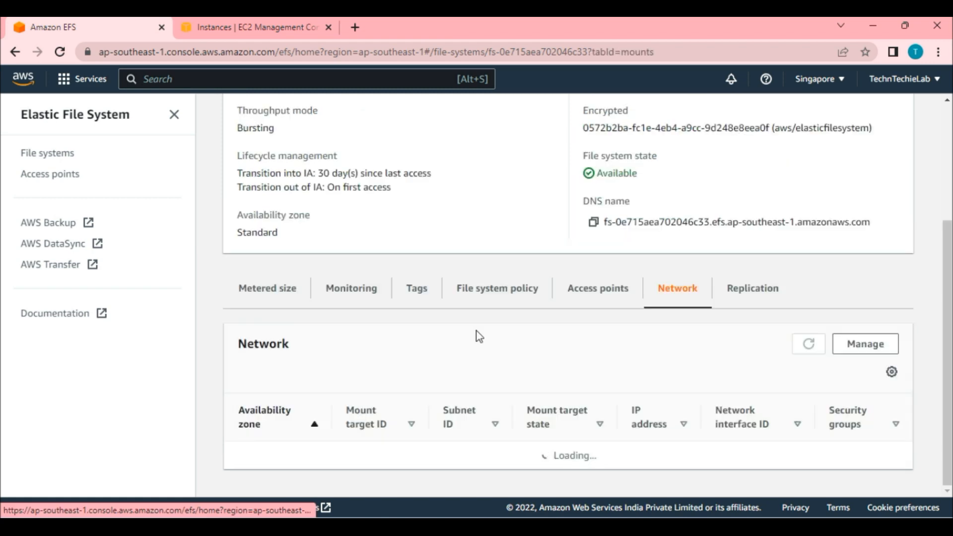
scroll(291, 433, down, 10)
scroll(307, 401, up, 8)
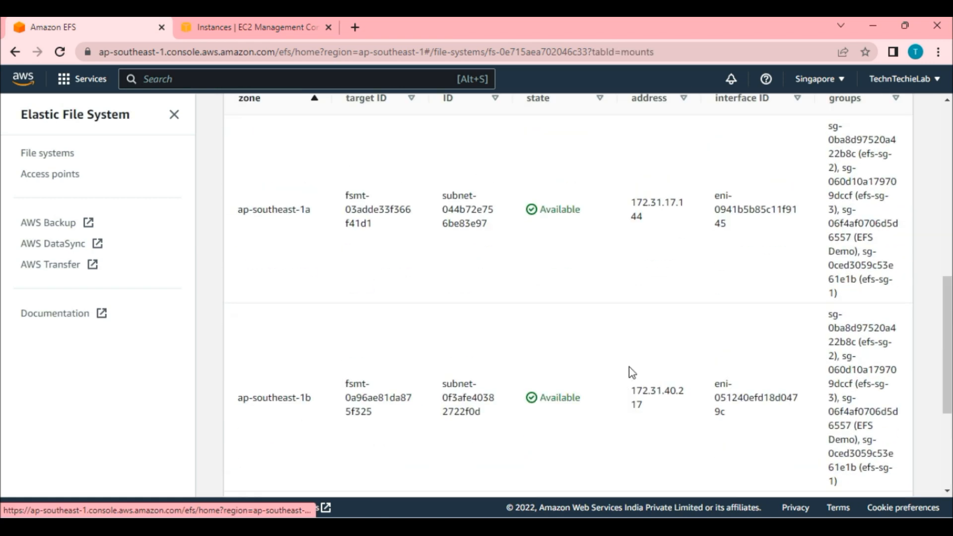
Manage the EFS Test file system's network access, remove its mount targets and save the changes
click(874, 297)
scroll(831, 333, down, 1)
click(777, 299)
click(776, 423)
scroll(778, 397, down, 4)
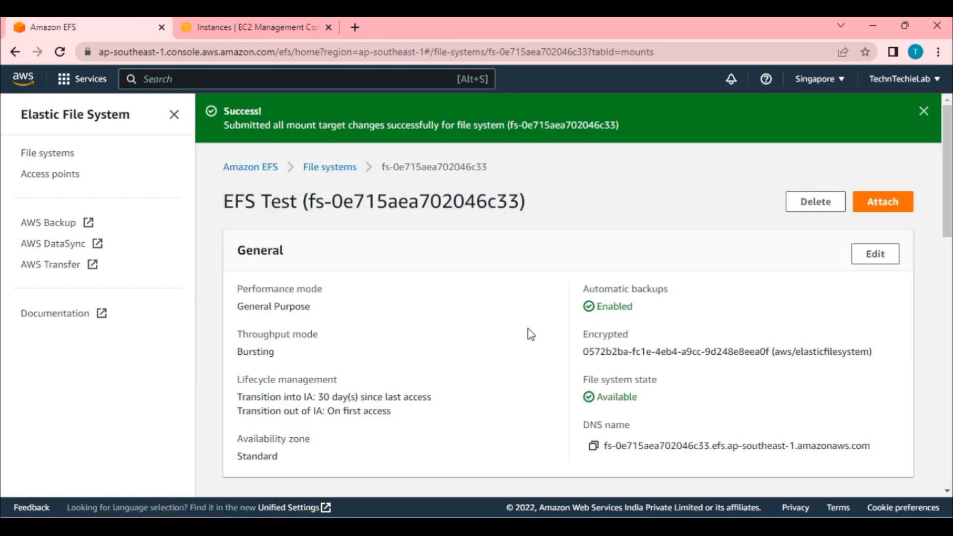